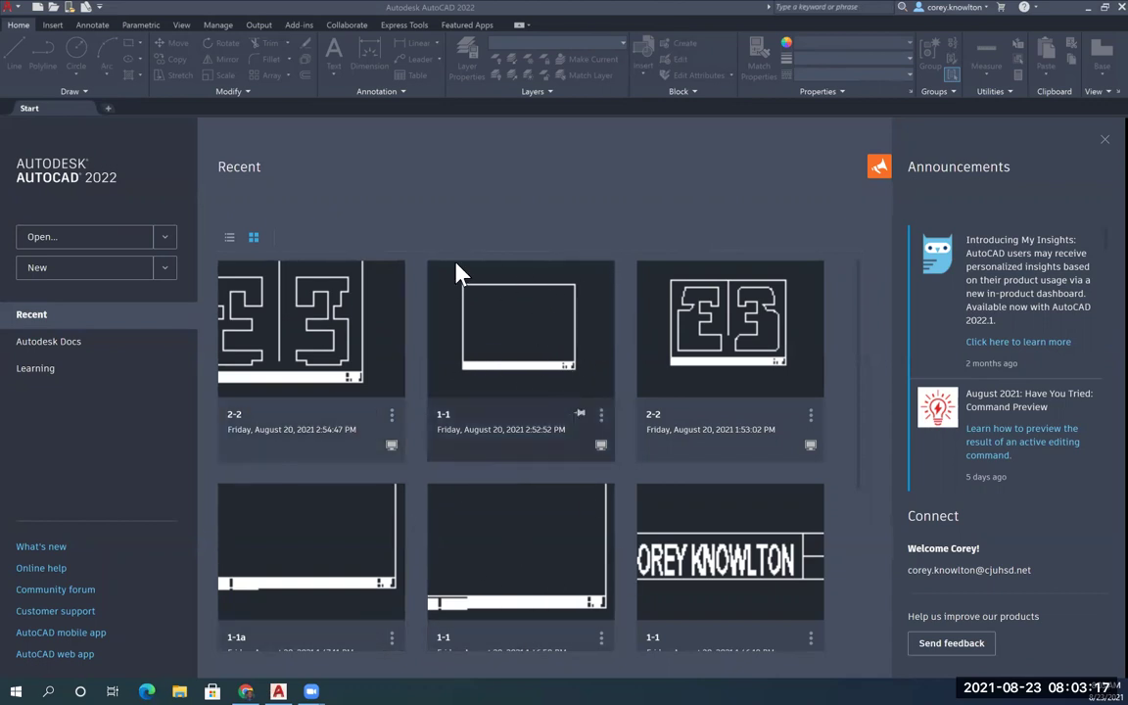
Step: Open a new blank drawing, Drawing1, from the Start page
left_click(35, 270)
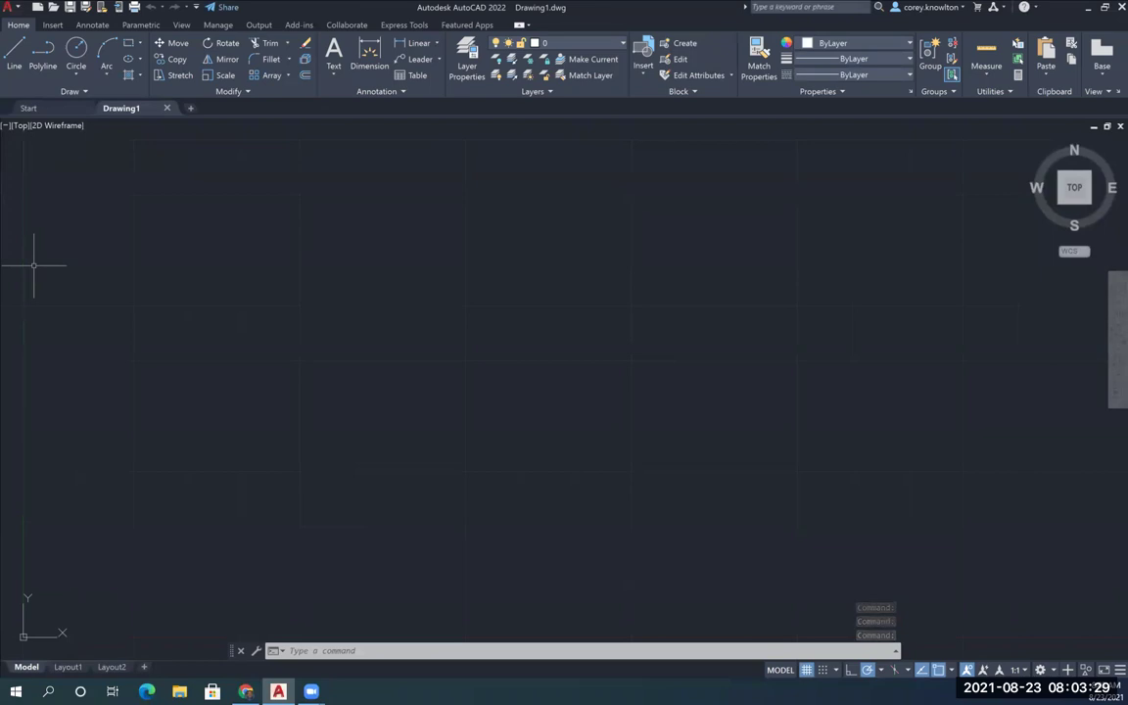
Step: Start a line at the lower-left corner and draw the 12-unit bottom side with polar tracking
left_click(16, 57)
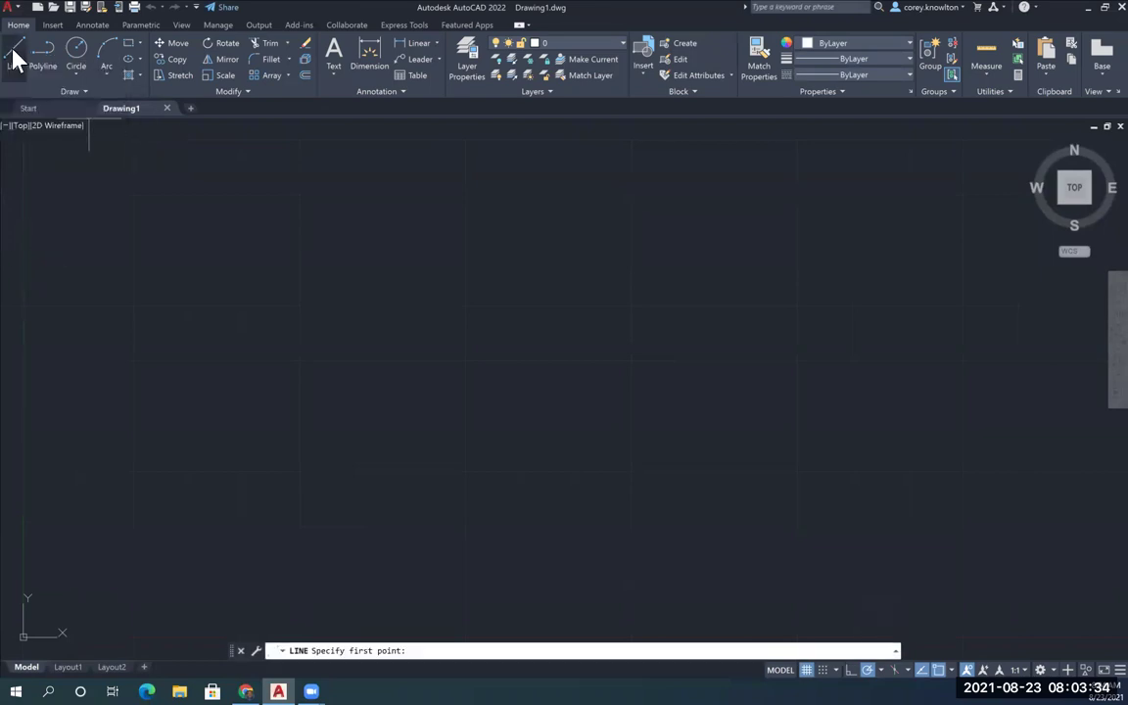
left_click(182, 548)
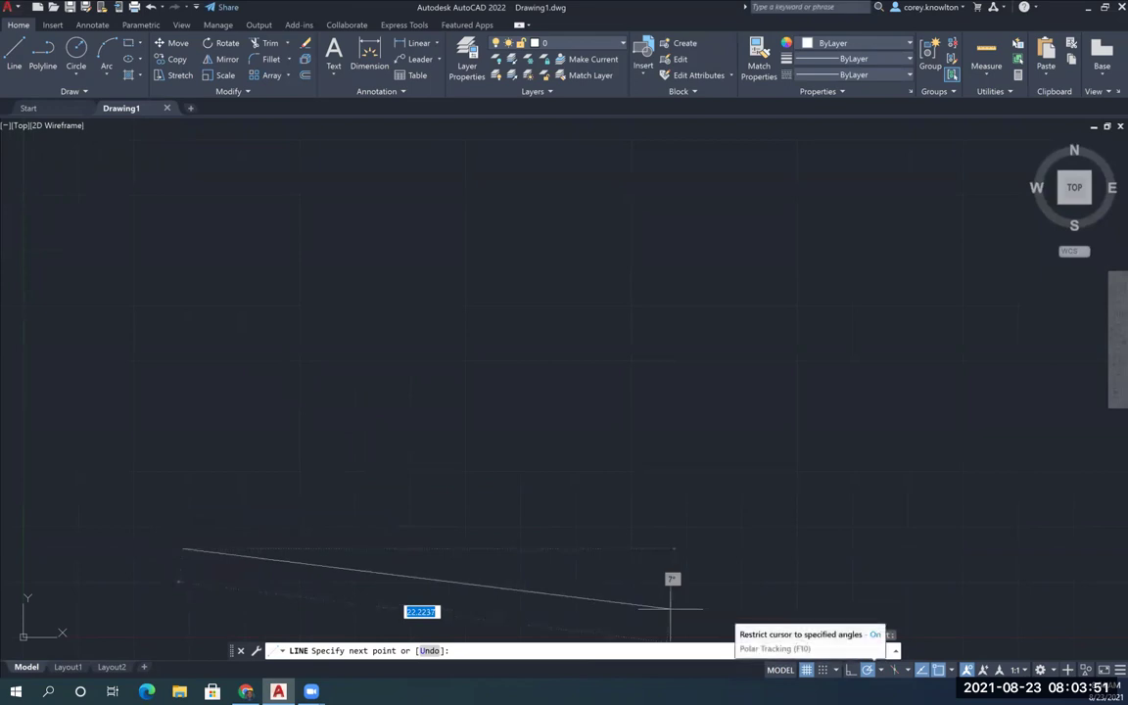
left_click(866, 669)
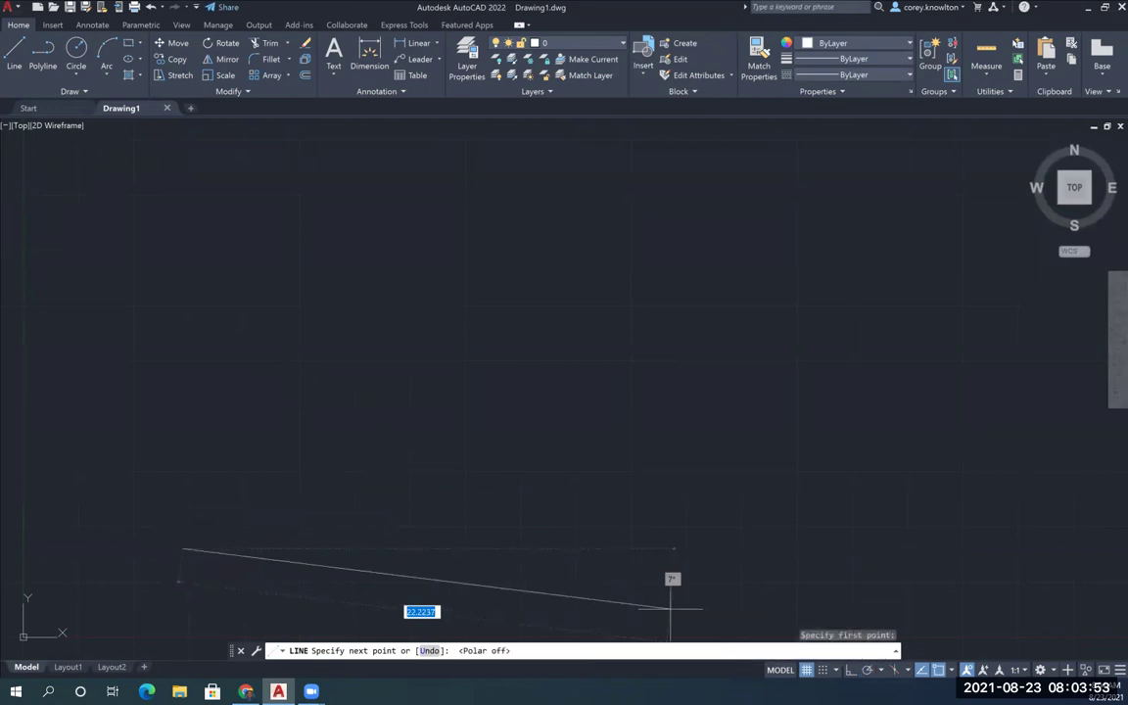
left_click(866, 669)
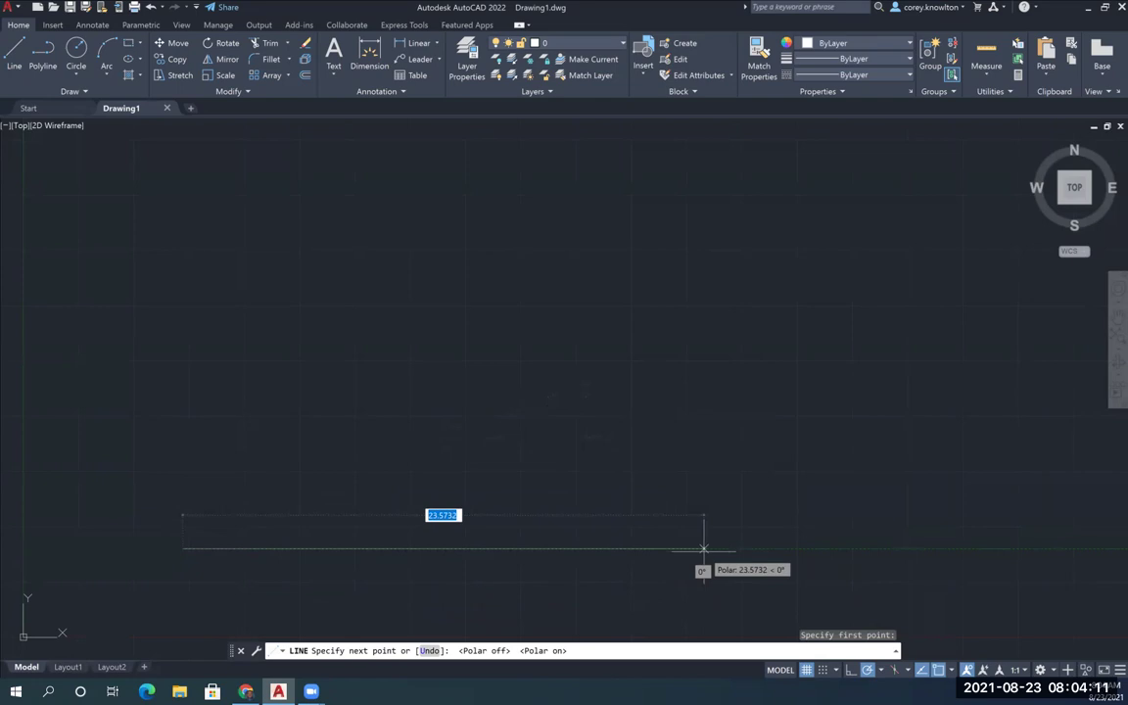
type("12")
key("Return")
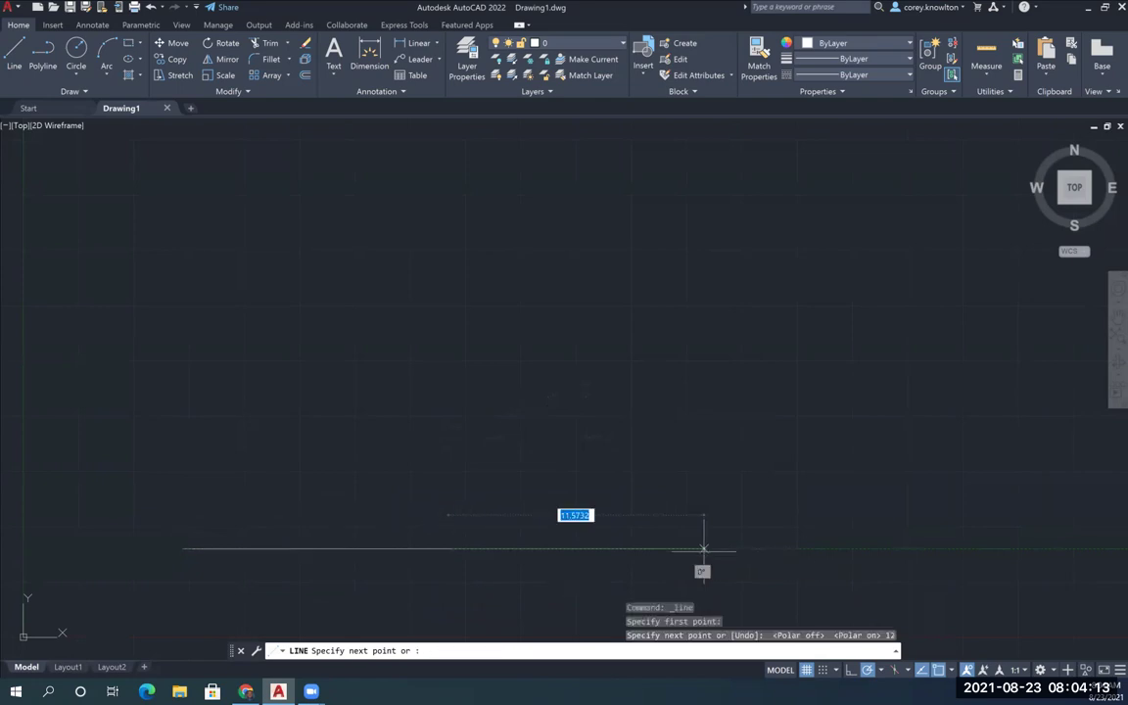
Step: Draw the remaining border sides: 9 up, 12 left, and 9 down
mouse_move(604, 441)
middle_mouse_down()
mouse_move(651, 395)
mouse_move(709, 409)
middle_mouse_up()
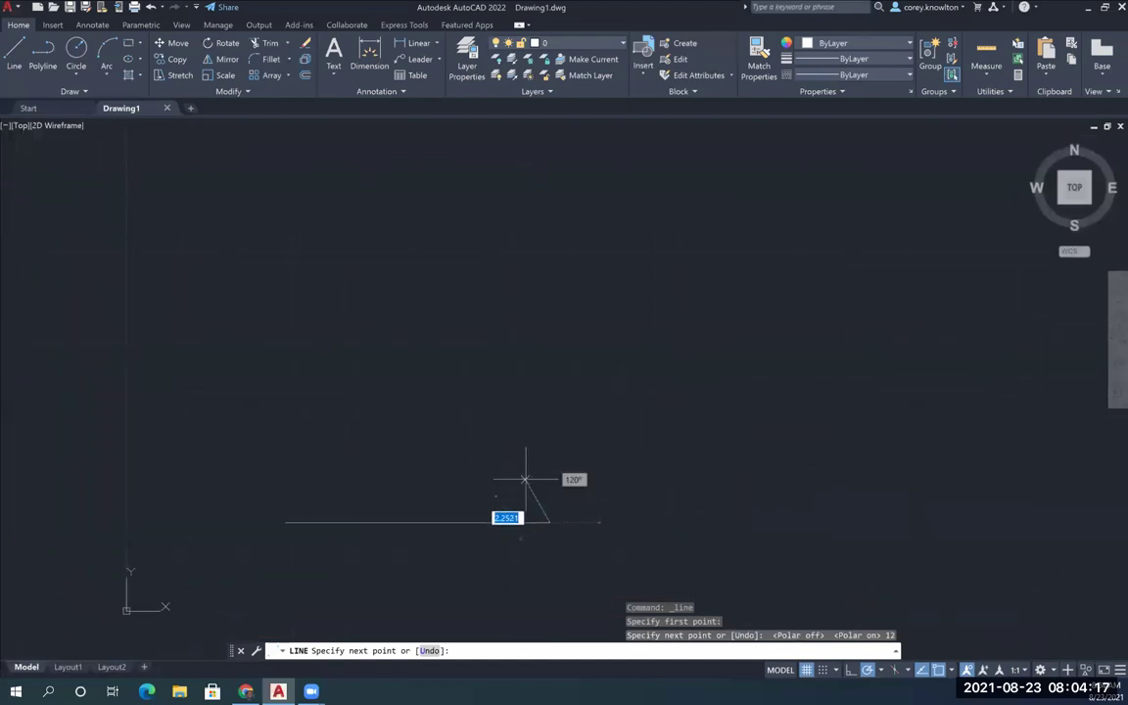
scroll(483, 521, "down", 2)
mouse_move(483, 524)
middle_mouse_down()
mouse_move(595, 536)
mouse_move(466, 531)
mouse_move(589, 533)
mouse_move(581, 536)
mouse_move(629, 564)
mouse_move(622, 559)
middle_mouse_up()
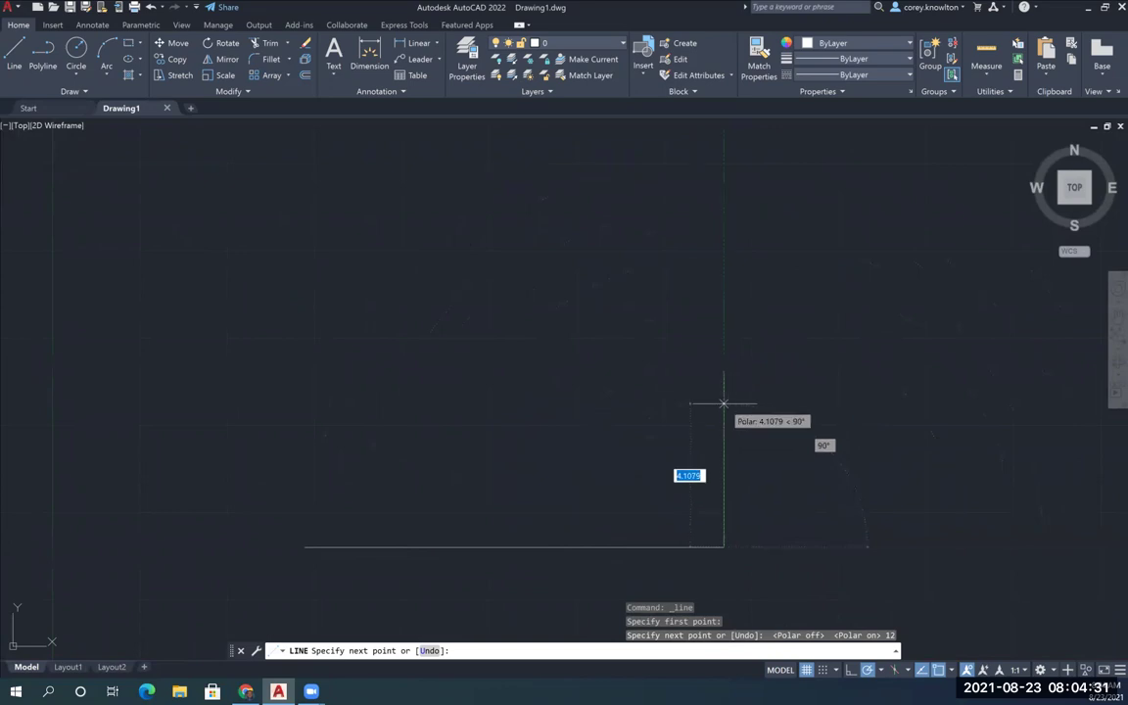
type("9")
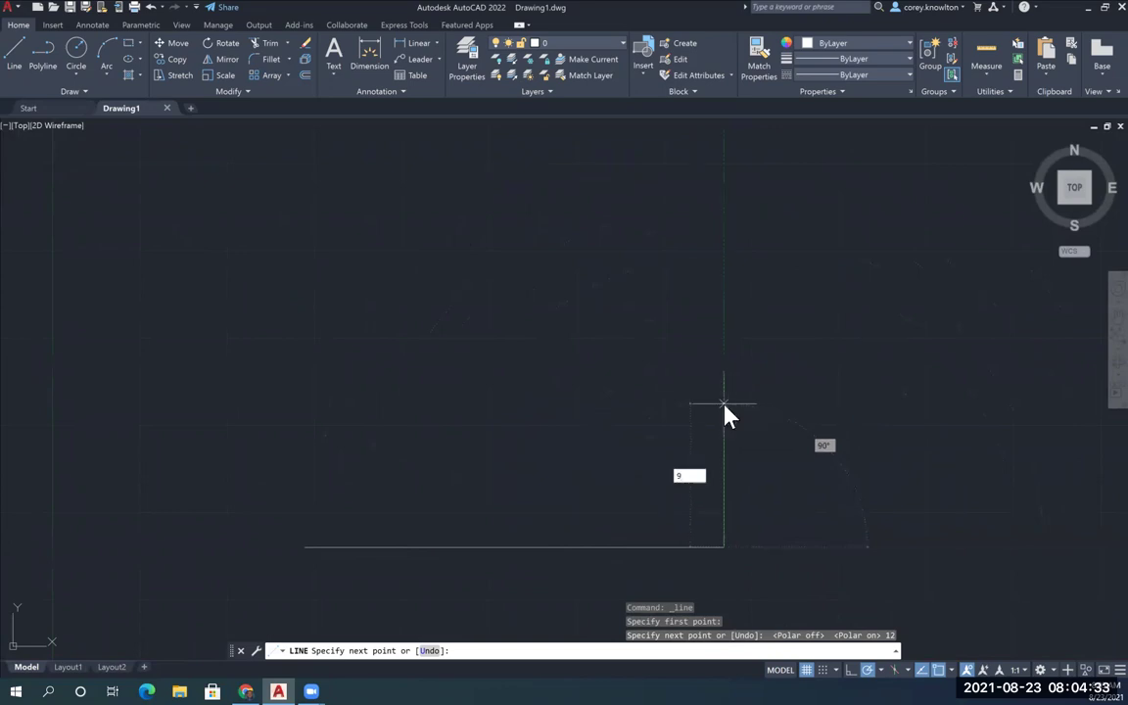
key("Return")
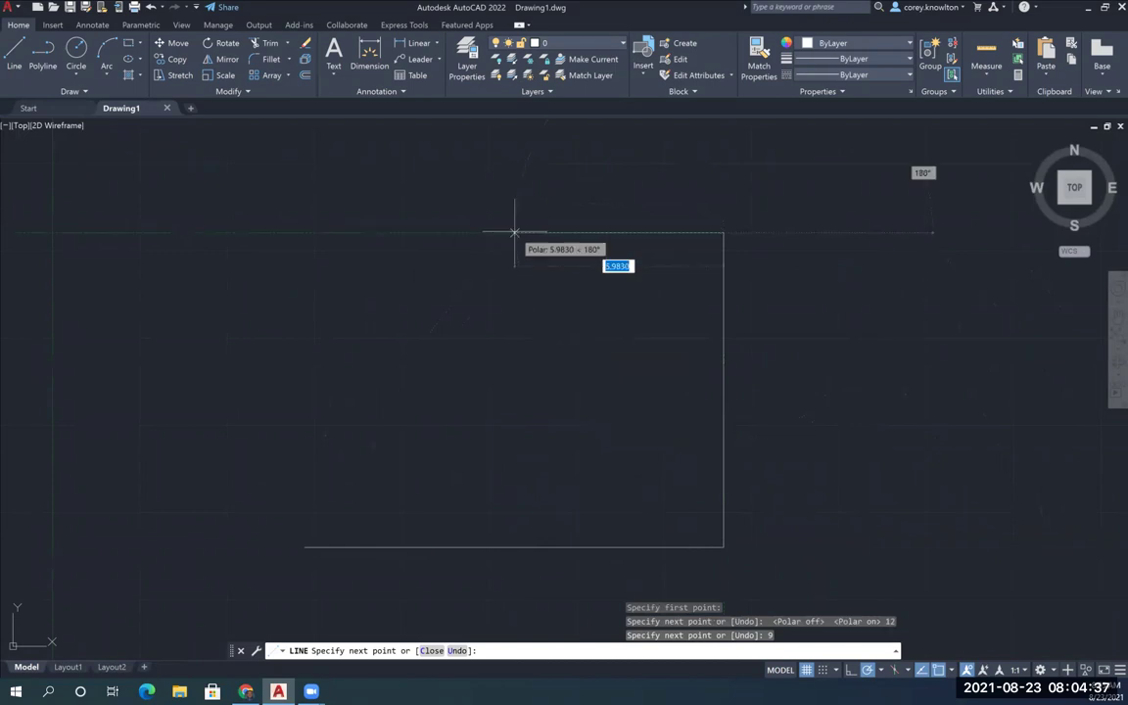
type("12")
key("Return")
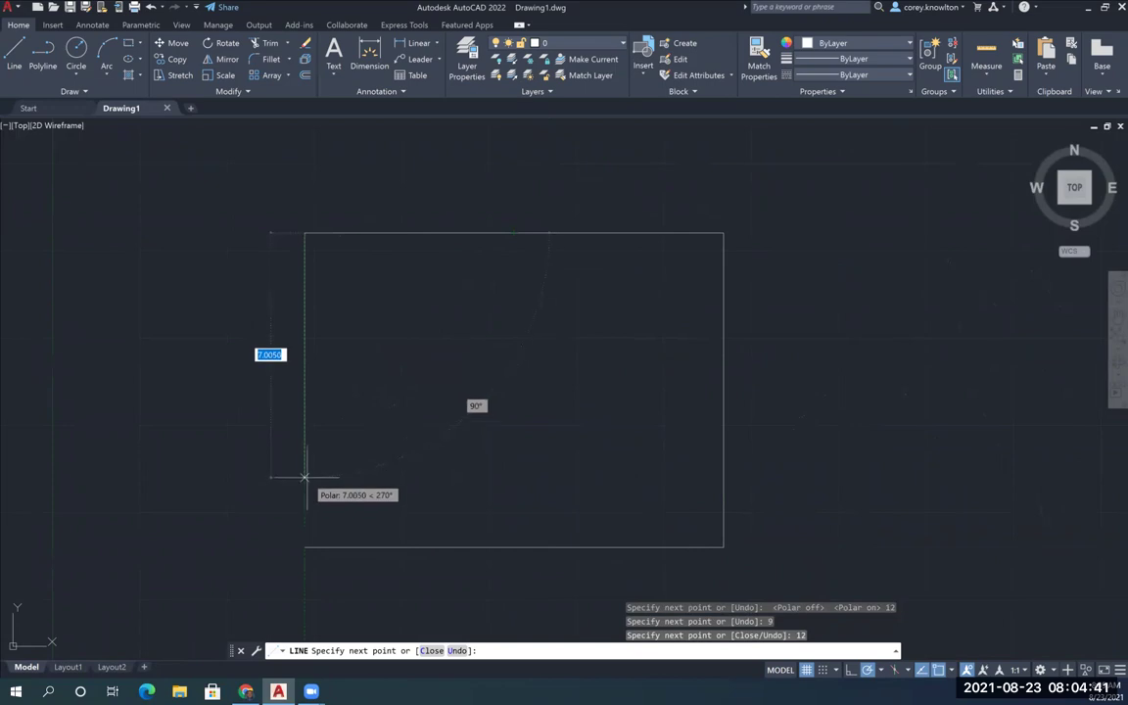
type("9")
key("Return")
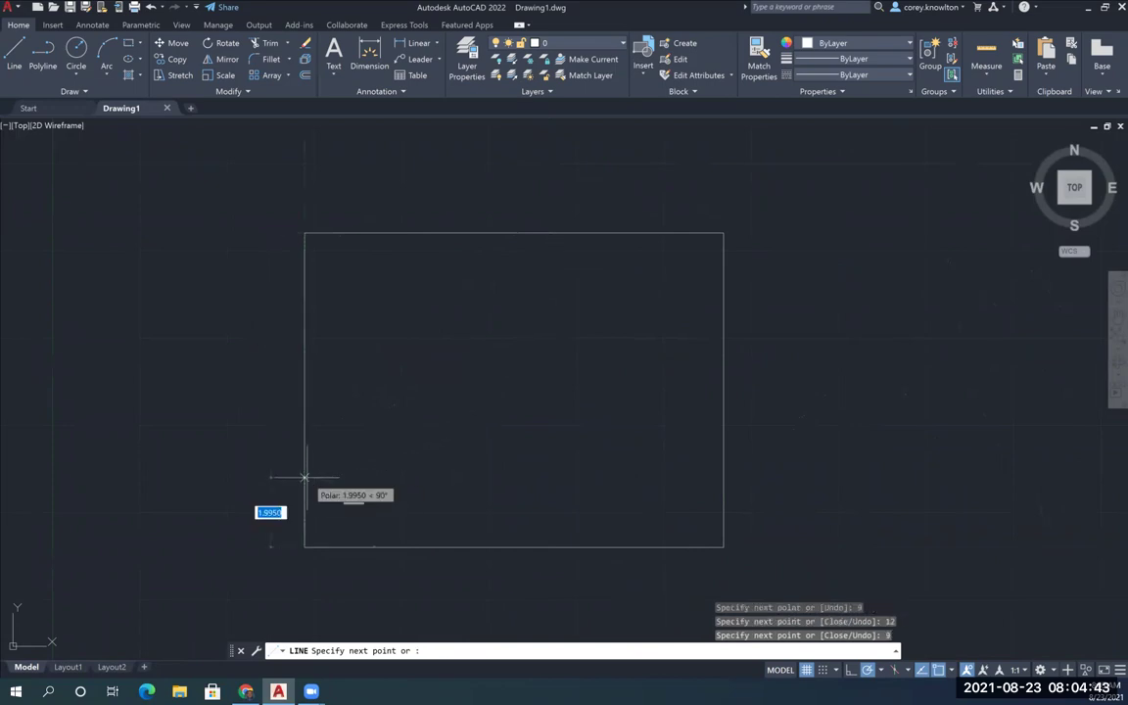
Step: Undo the stray left and diagonal segments, redraw the 9-unit left side, and end LINE
right_click(373, 453)
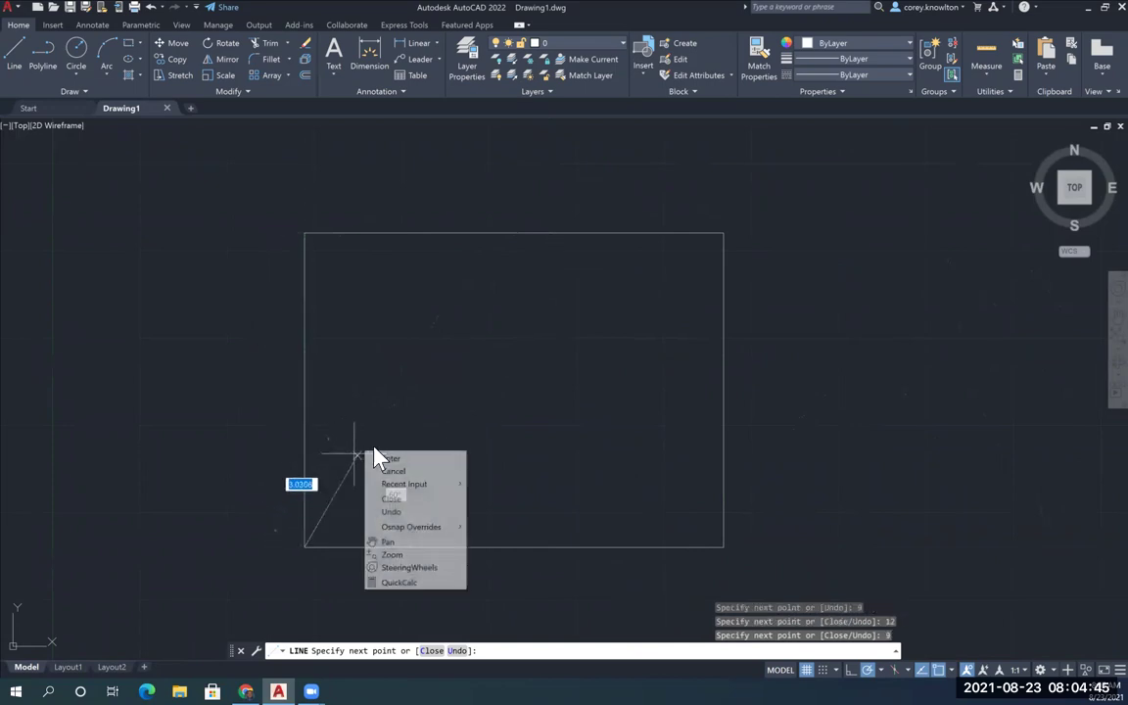
left_click(391, 511)
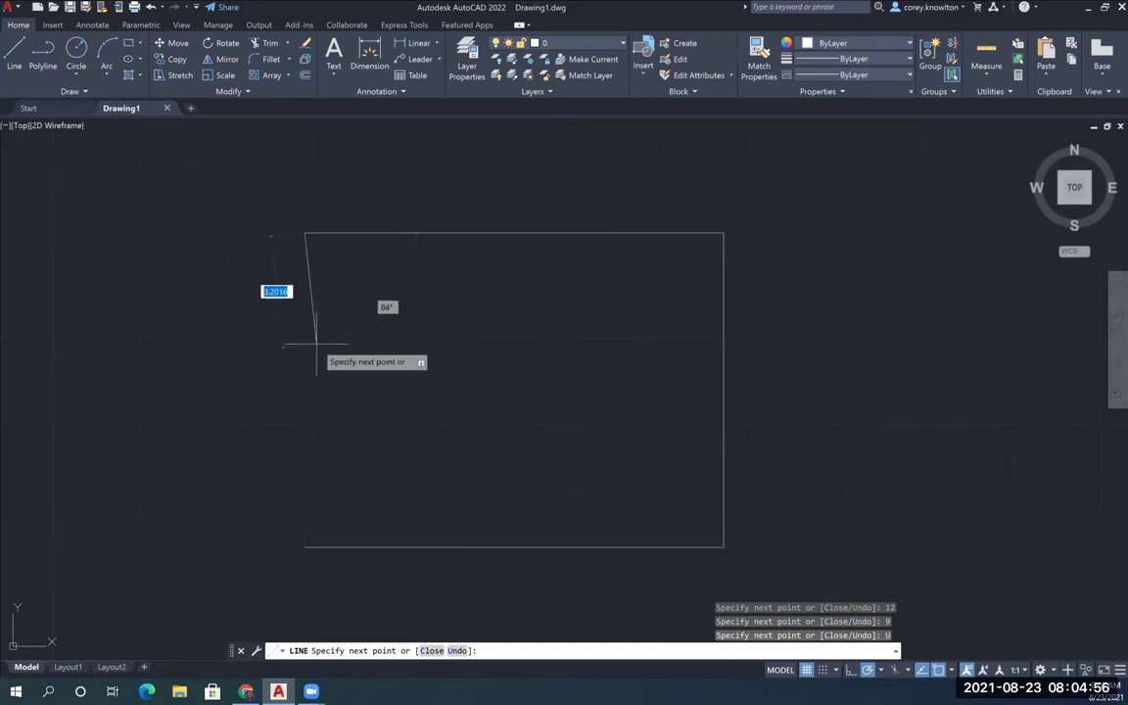
left_click(338, 545)
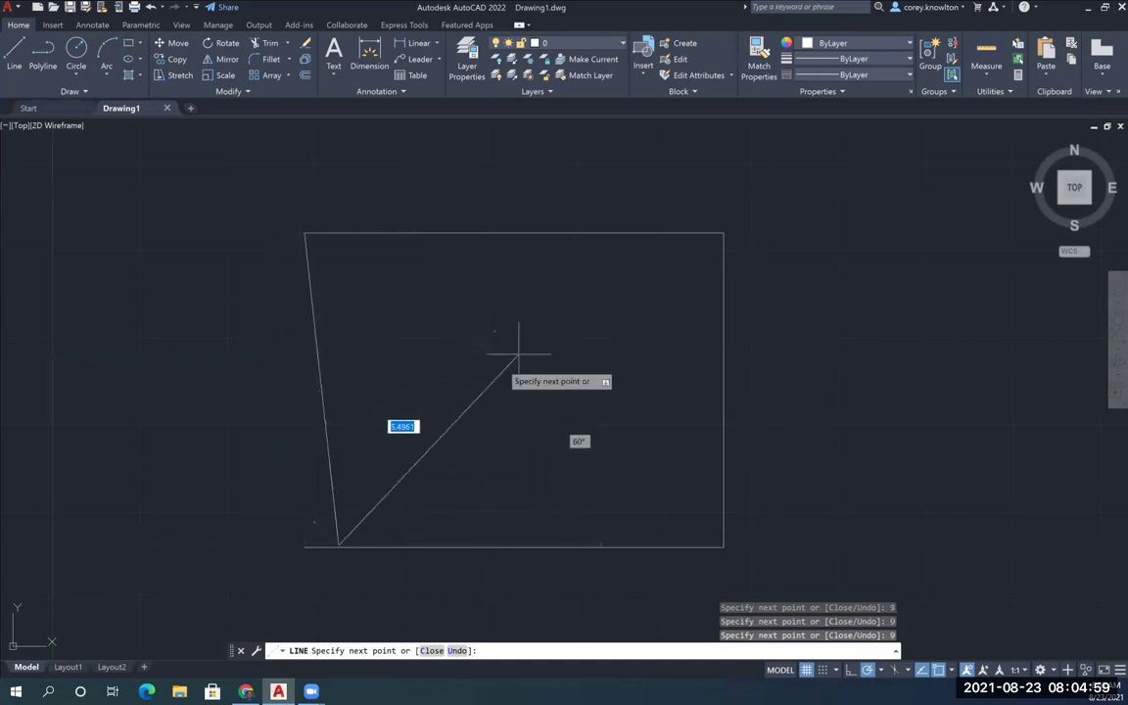
right_click(436, 403)
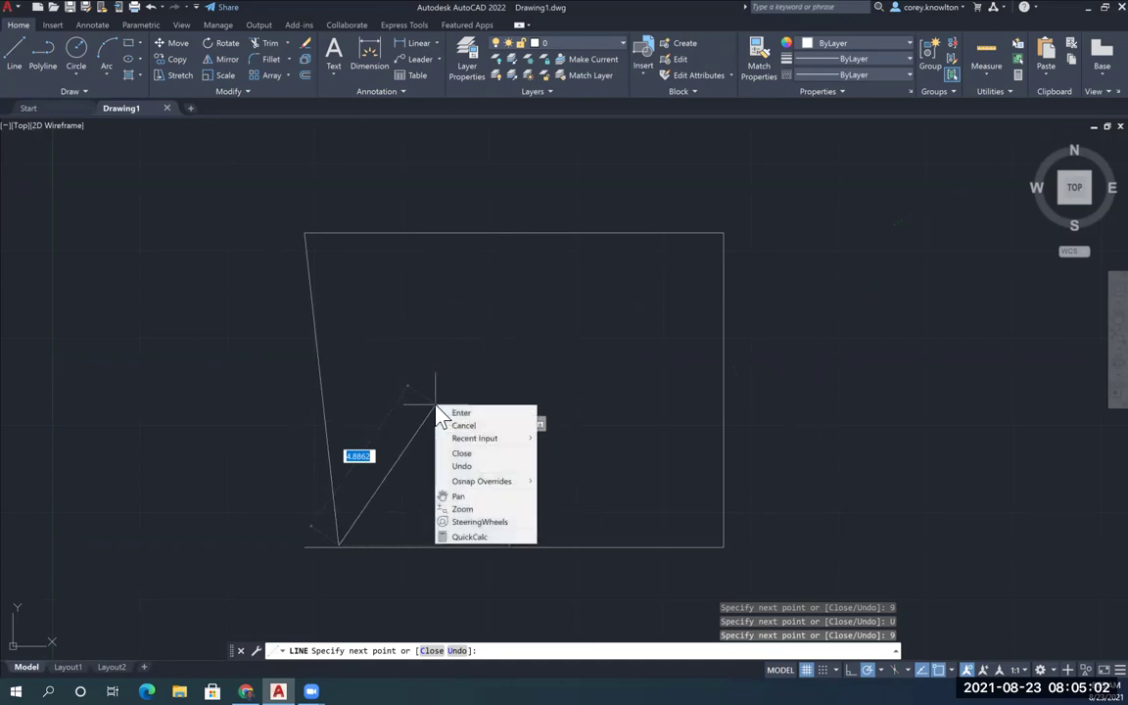
left_click(462, 467)
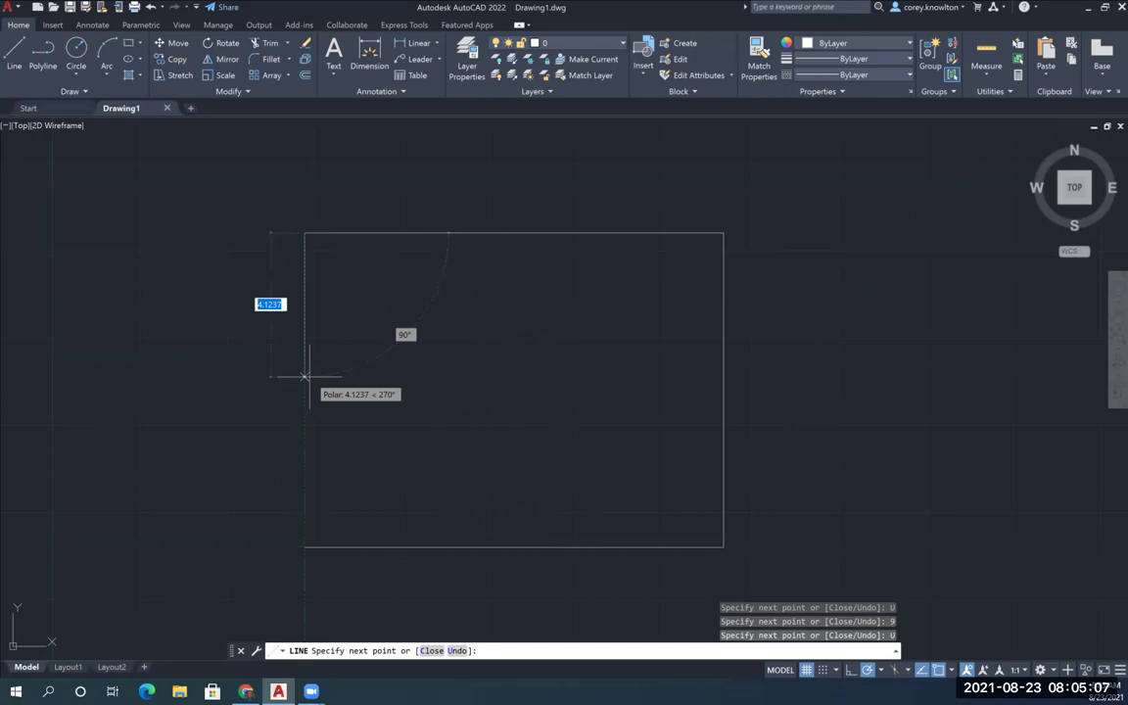
type("9")
key("Return")
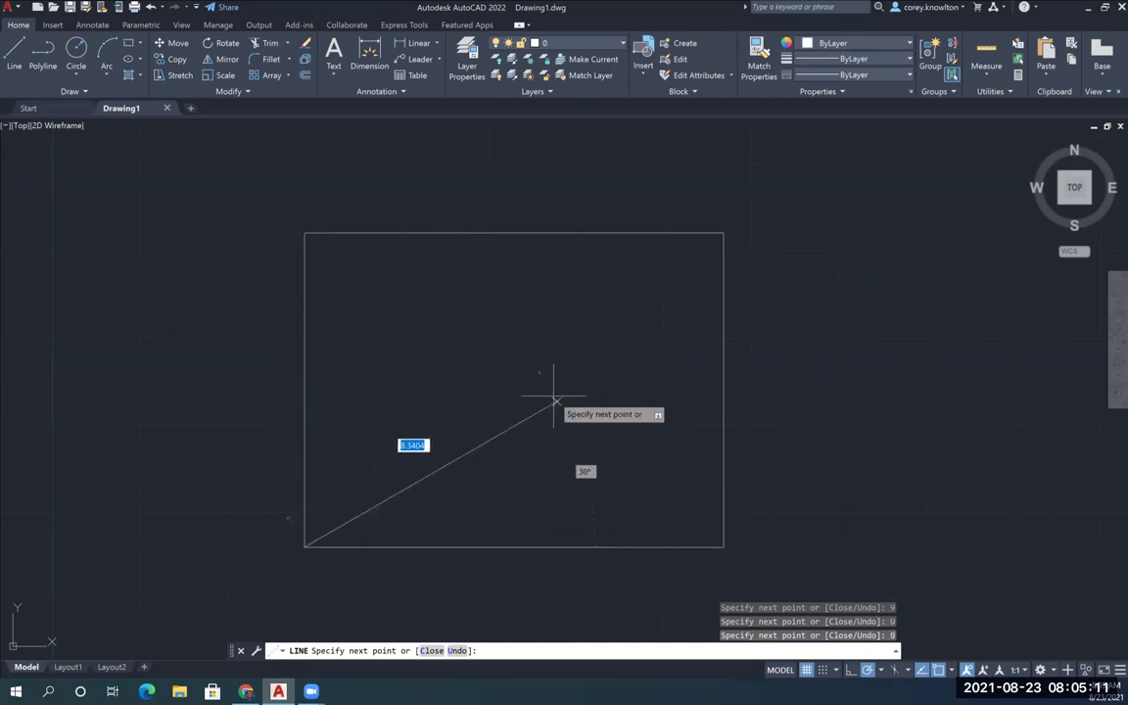
key("Return")
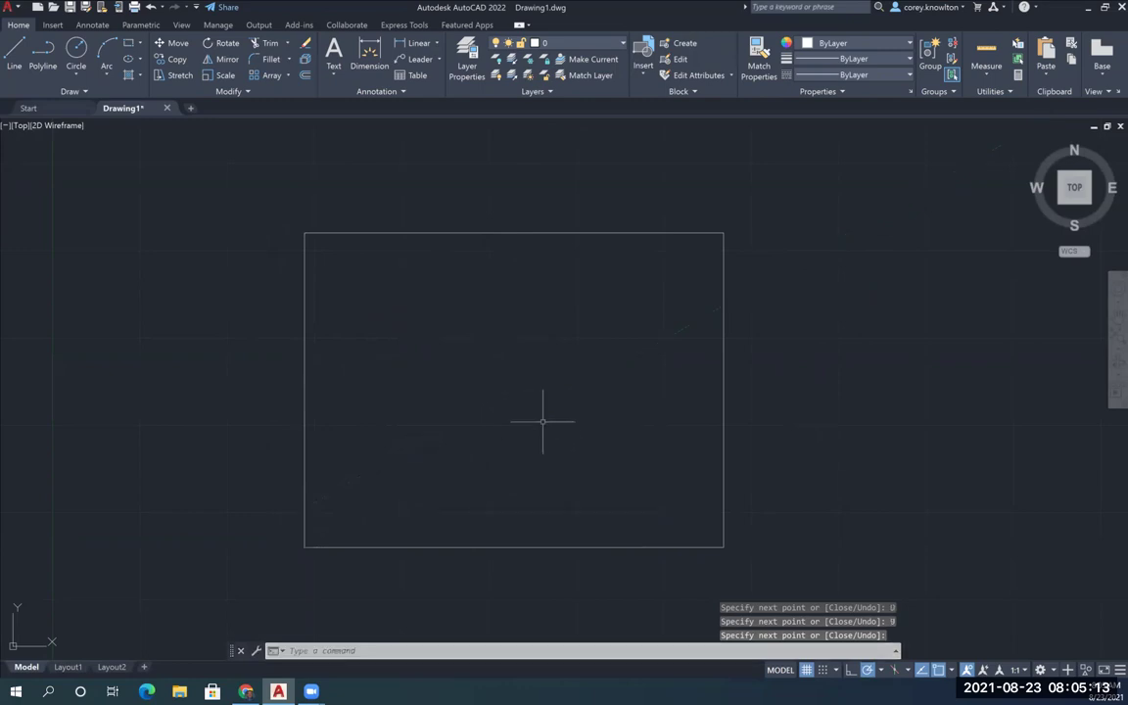
Step: Offset the bottom border edge 0.75 upward
scroll(540, 571, "up", 2)
middle_click_drag(574, 560, 596, 543)
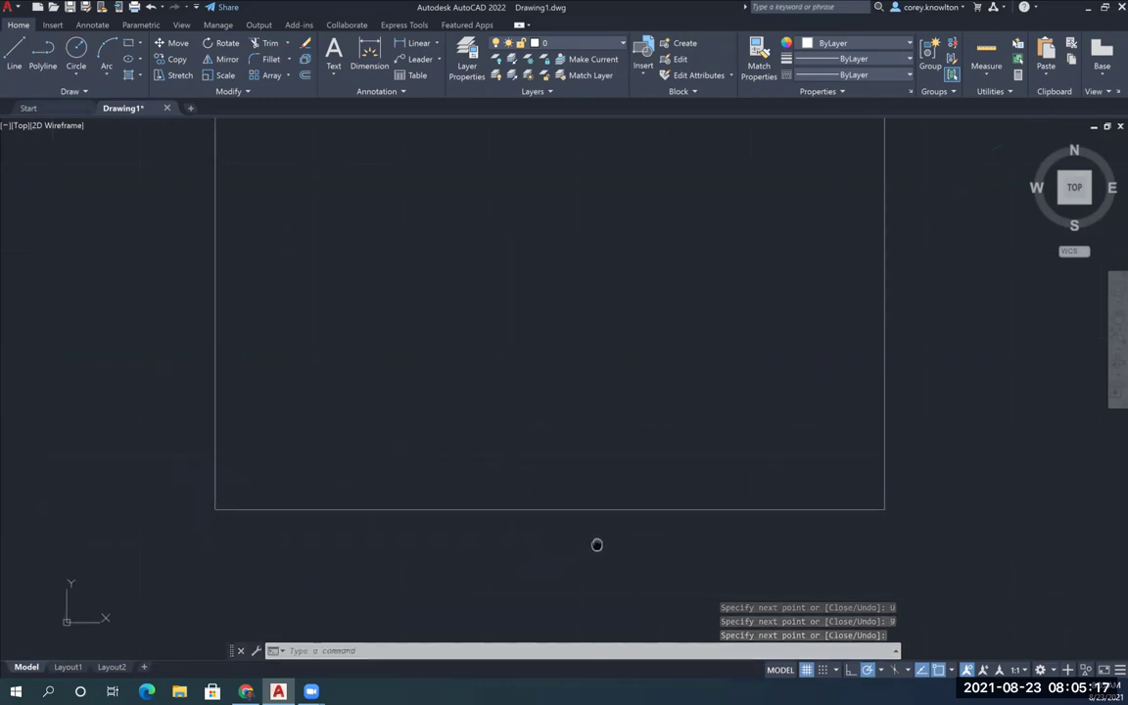
left_click(305, 77)
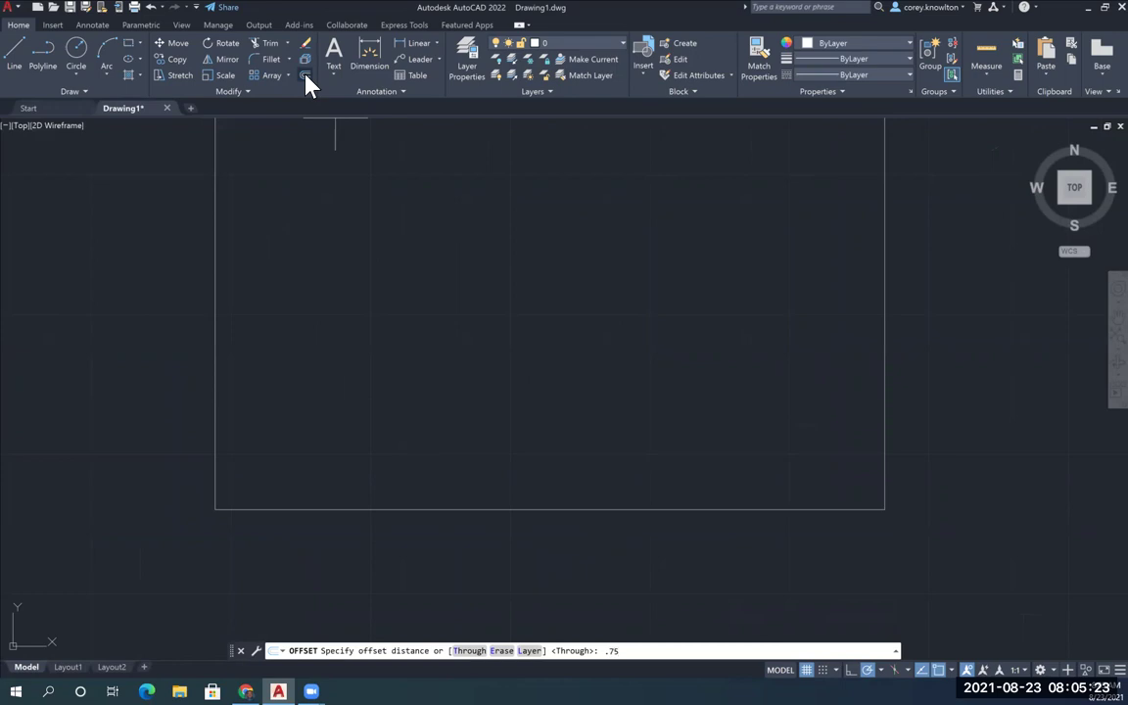
key("Return")
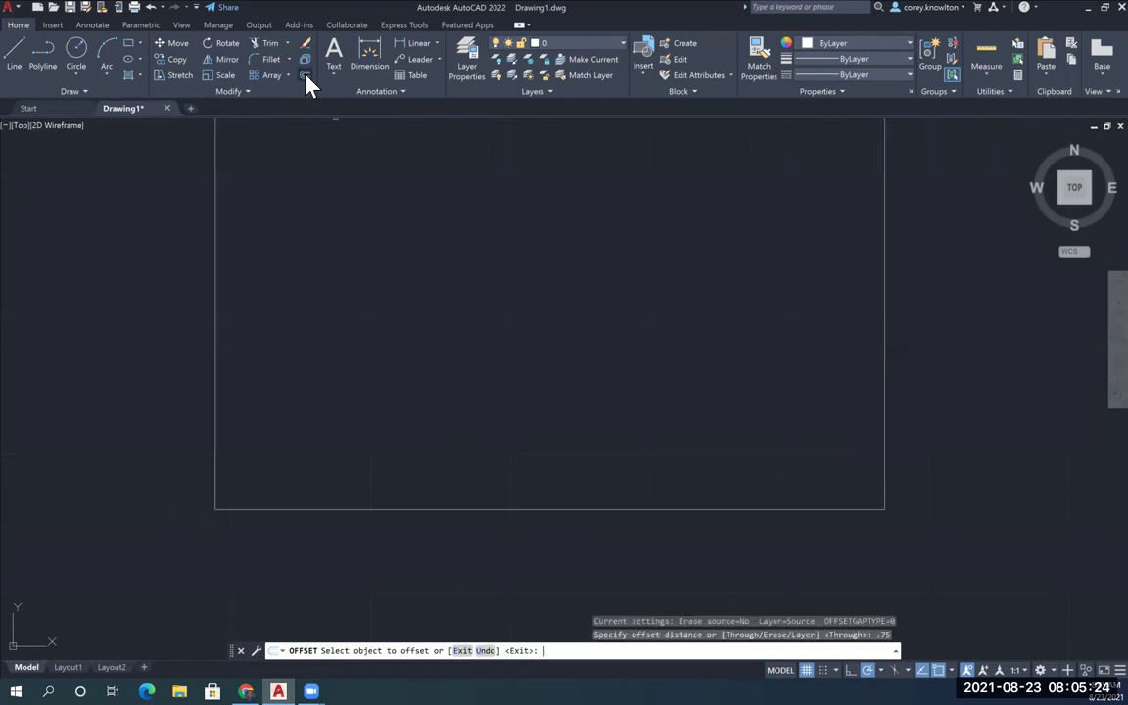
left_click(369, 507)
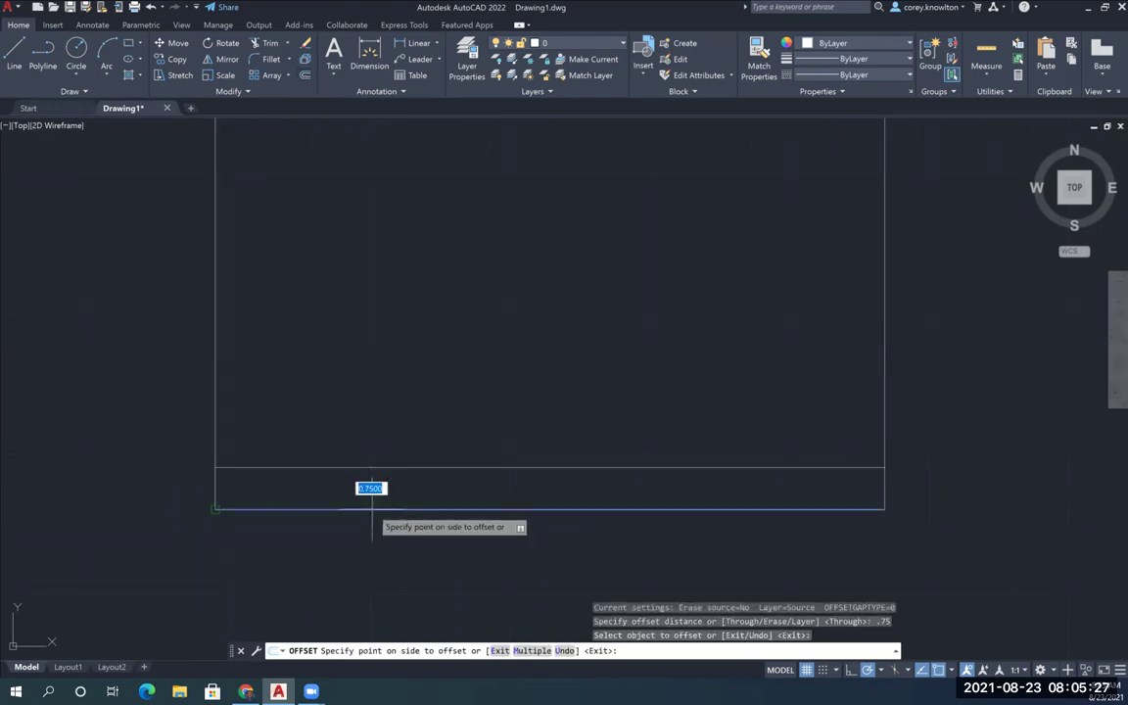
left_click(457, 324)
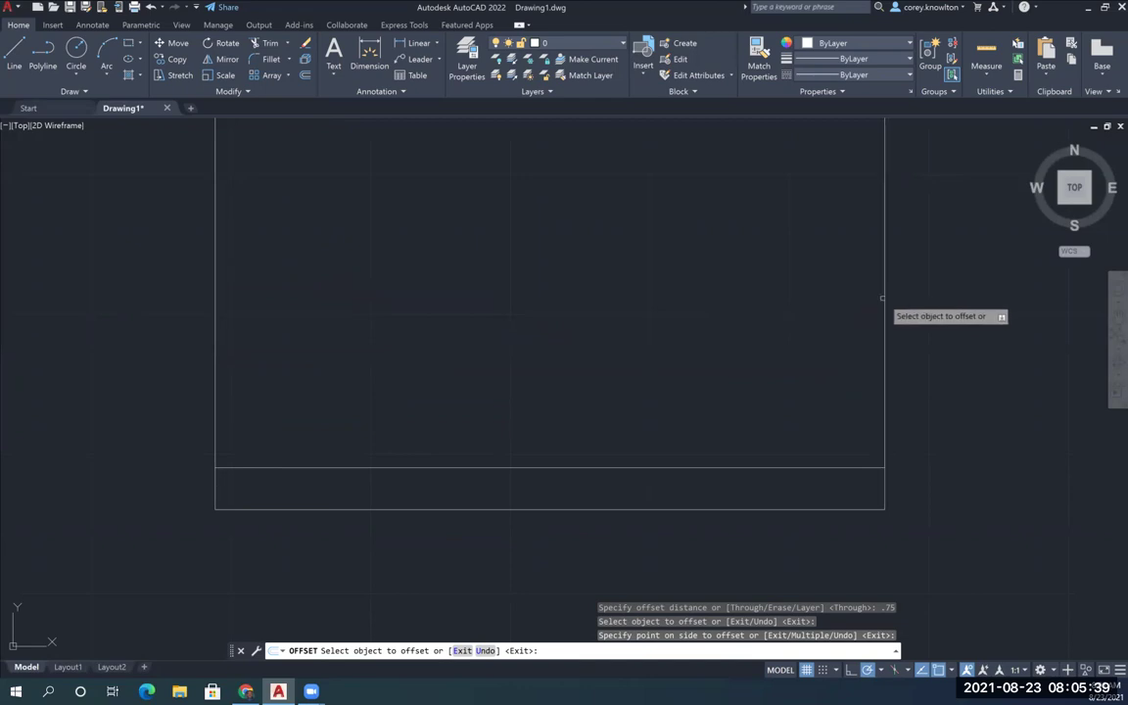
Step: Offset the left edge 3 units inward and the right edge 1 unit inward
left_click(305, 75)
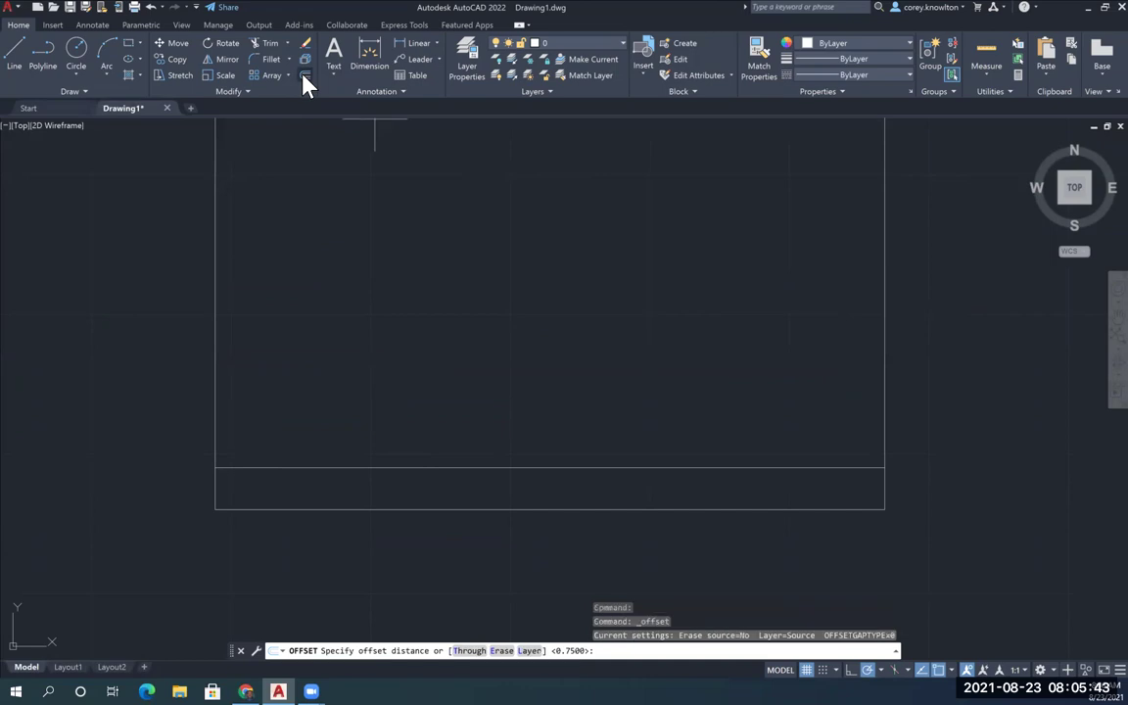
type("3")
key("Return")
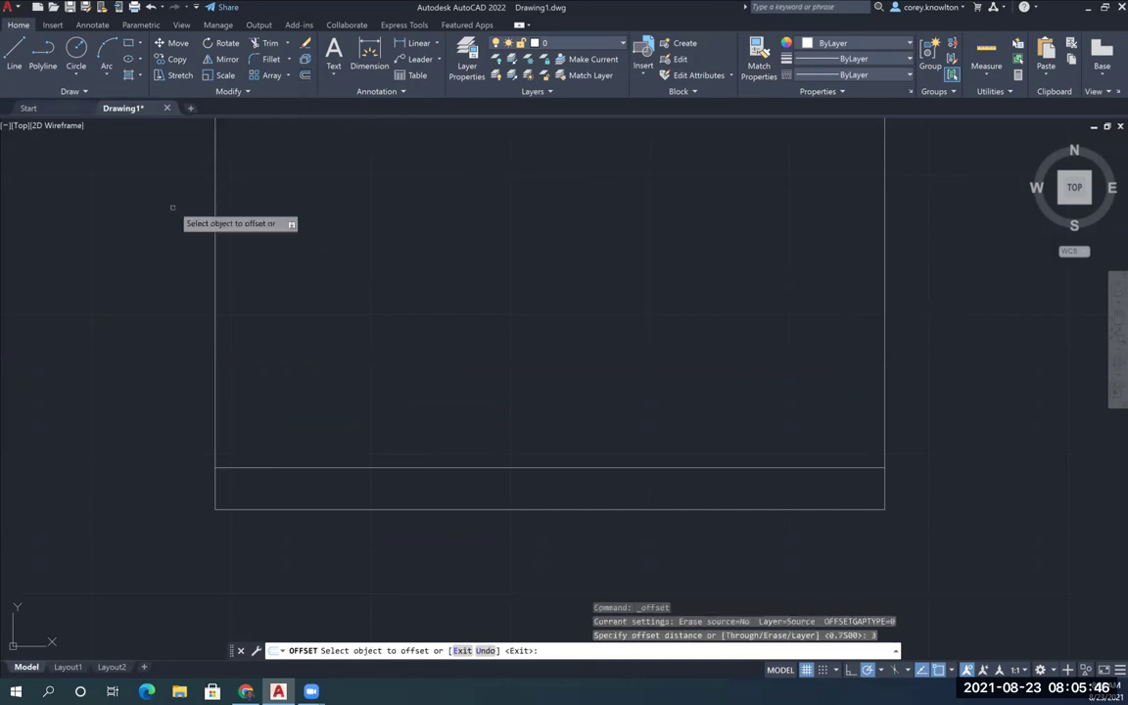
left_click(216, 247)
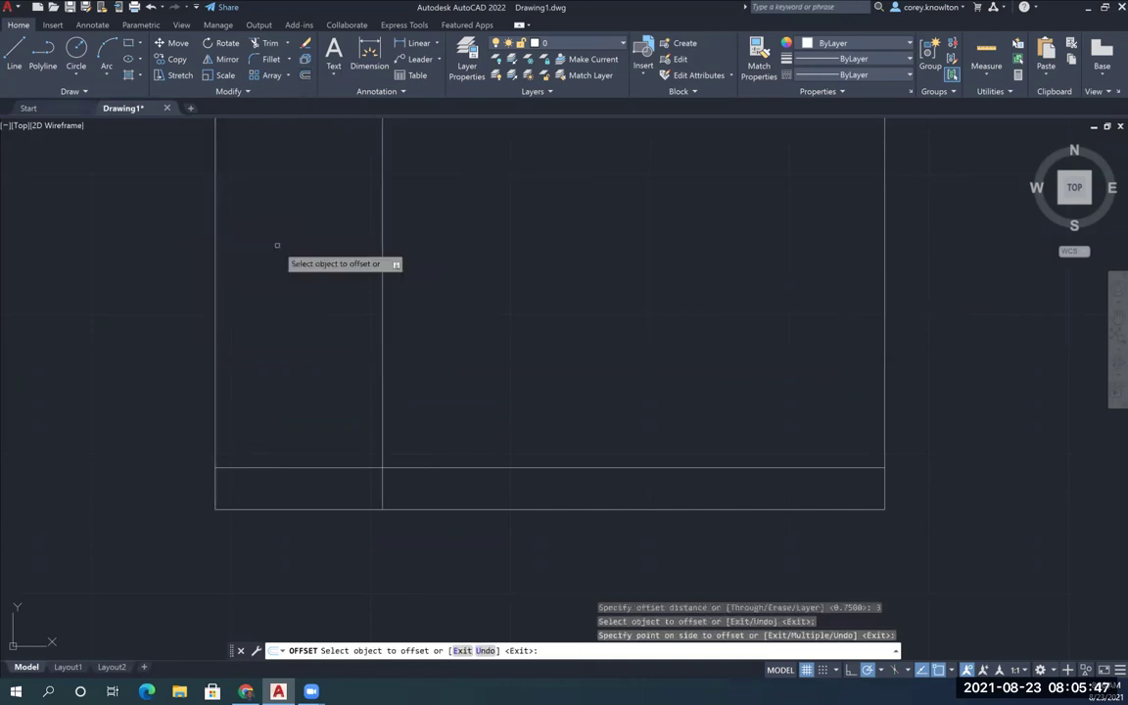
left_click(304, 75)
type("1")
key("Return")
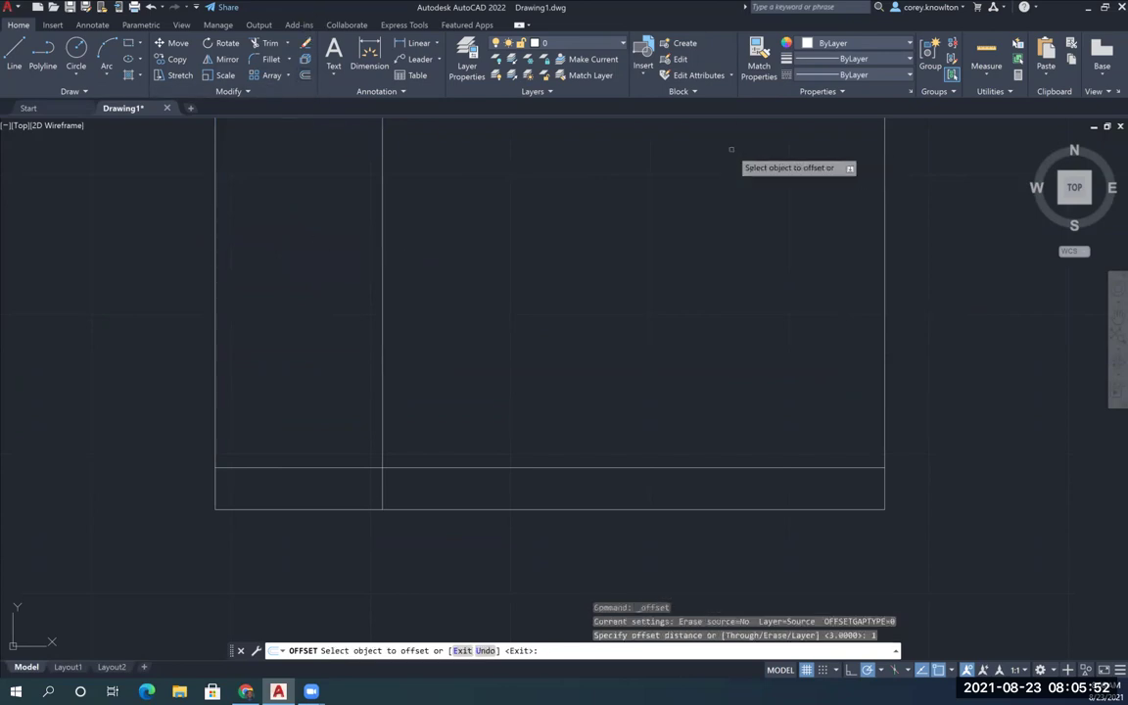
left_click(883, 223)
left_click(744, 238)
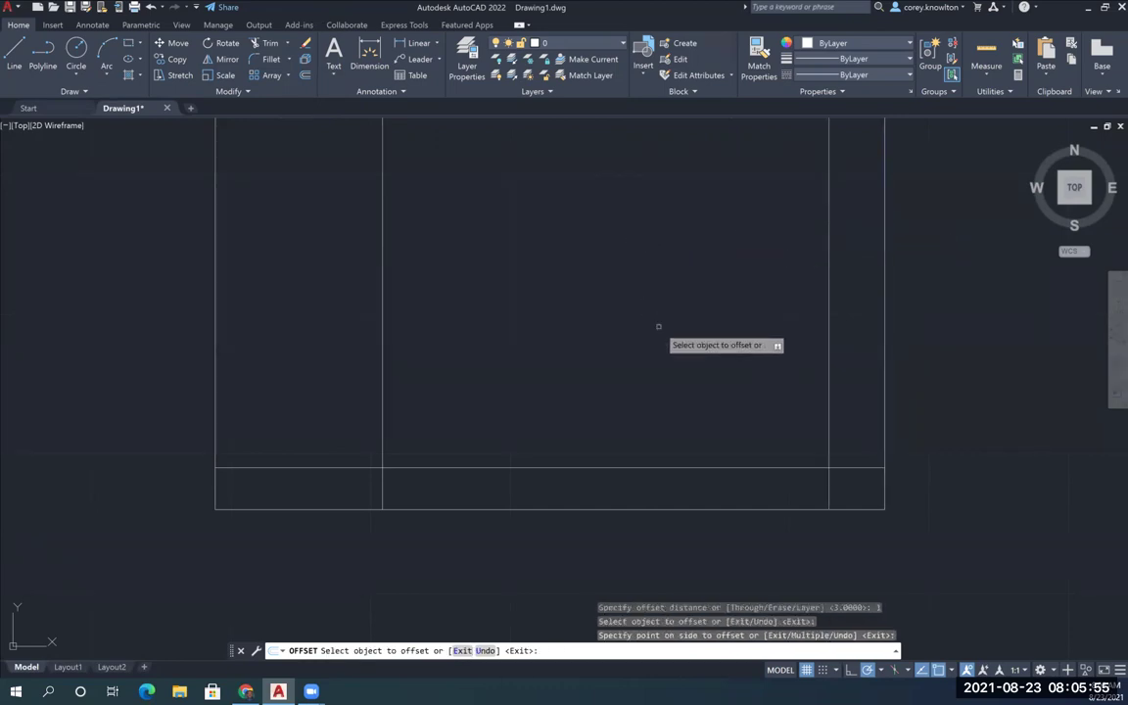
middle_click_drag(654, 321, 642, 366)
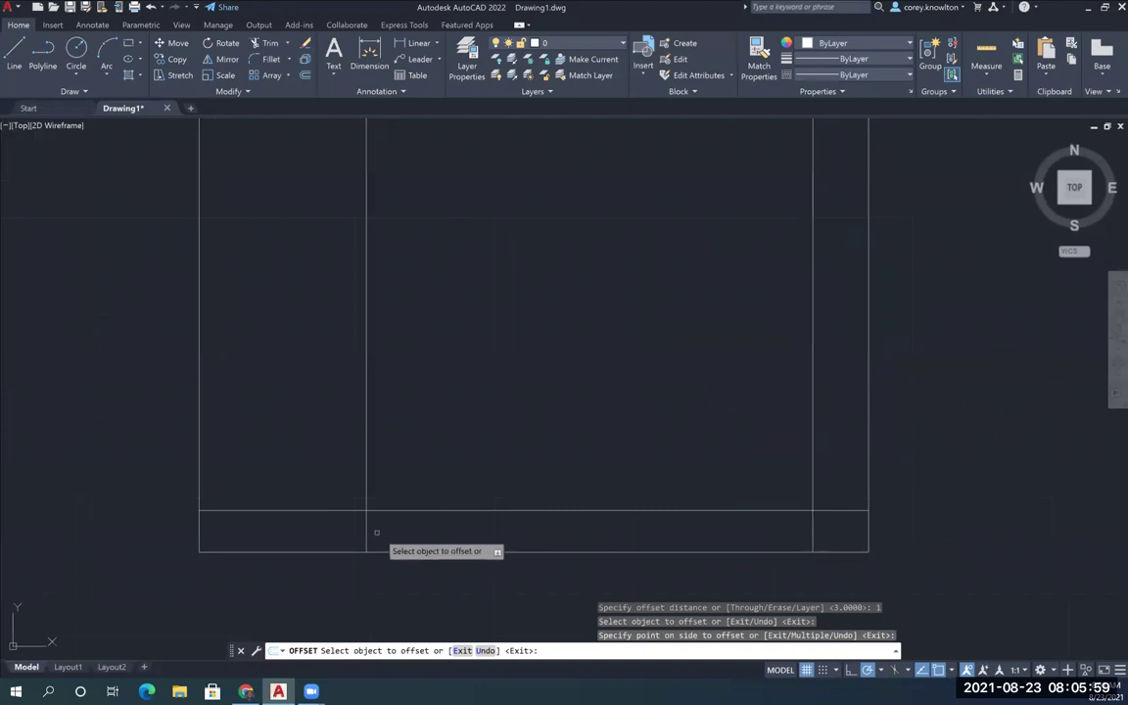
Step: Trim both vertical dividers above the bottom strip, leaving three title-block cells
left_click(264, 44)
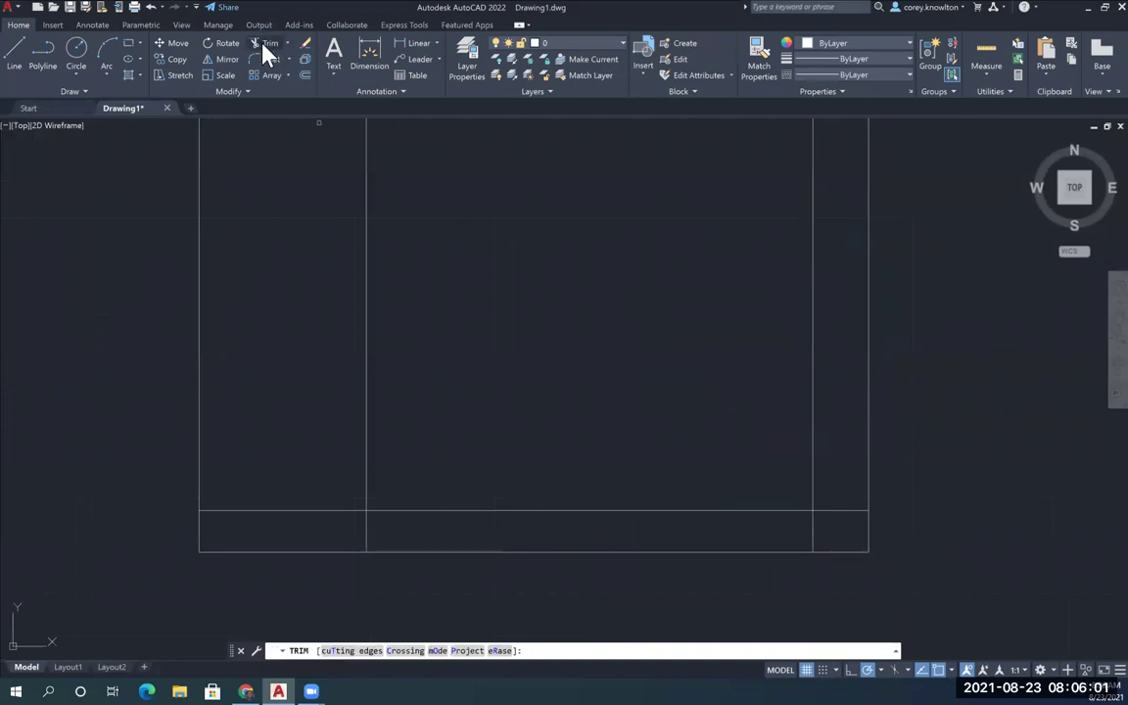
left_click(368, 173)
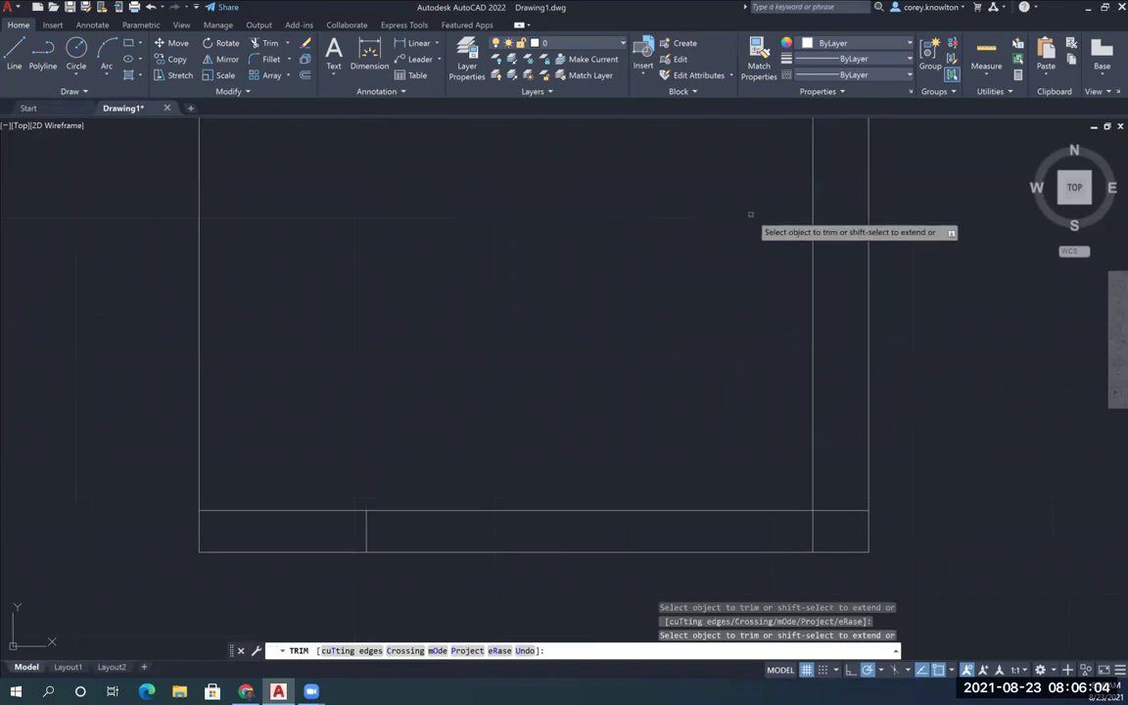
left_click(812, 210)
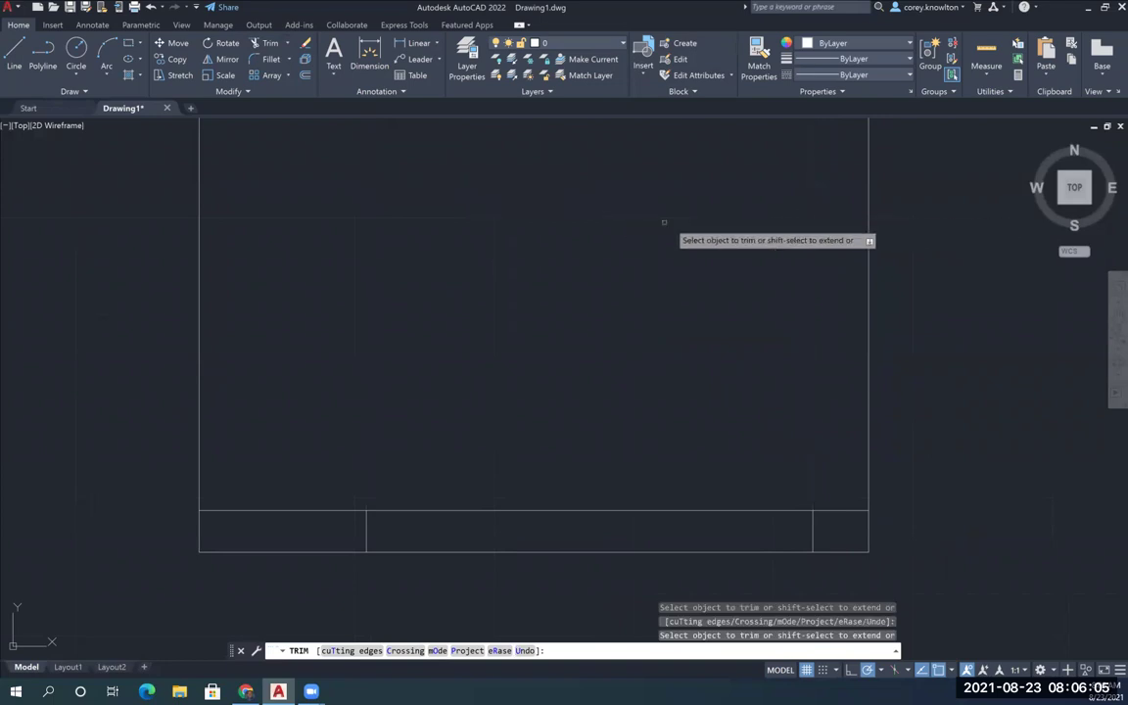
scroll(667, 234, "down", 2)
mouse_move(662, 234)
middle_mouse_down()
mouse_move(649, 279)
mouse_move(631, 294)
middle_mouse_up()
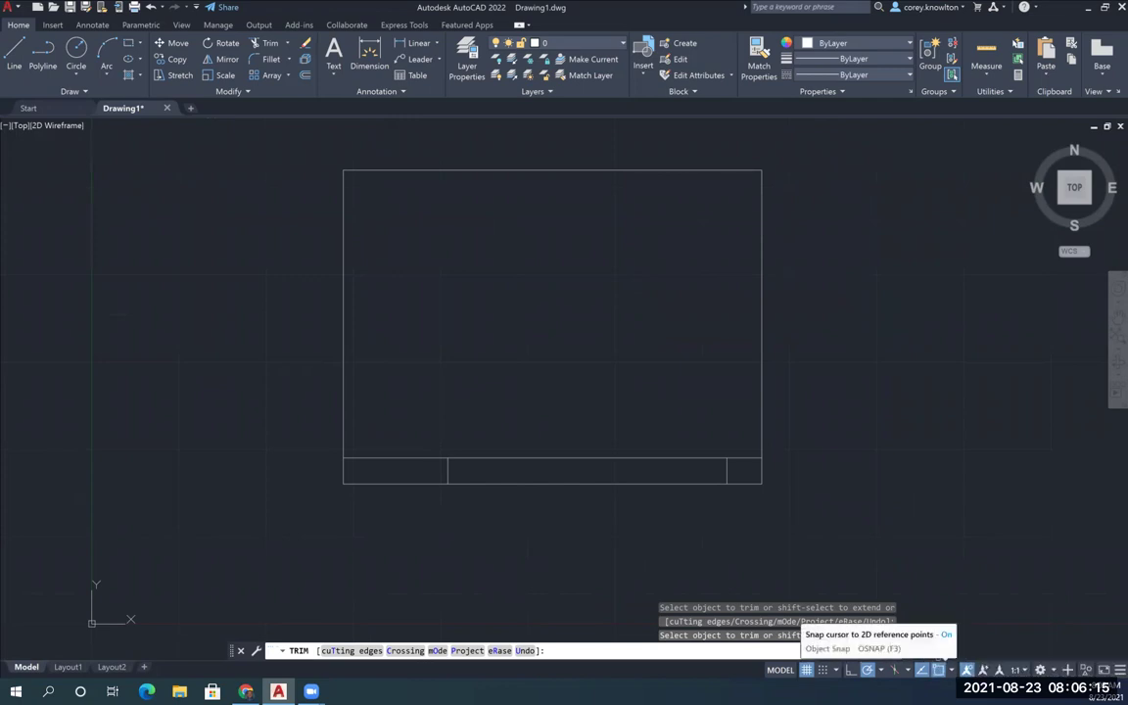
Step: Draw a horizontal line across the middle cell at mid-height, splitting it into two rows
left_click(950, 670)
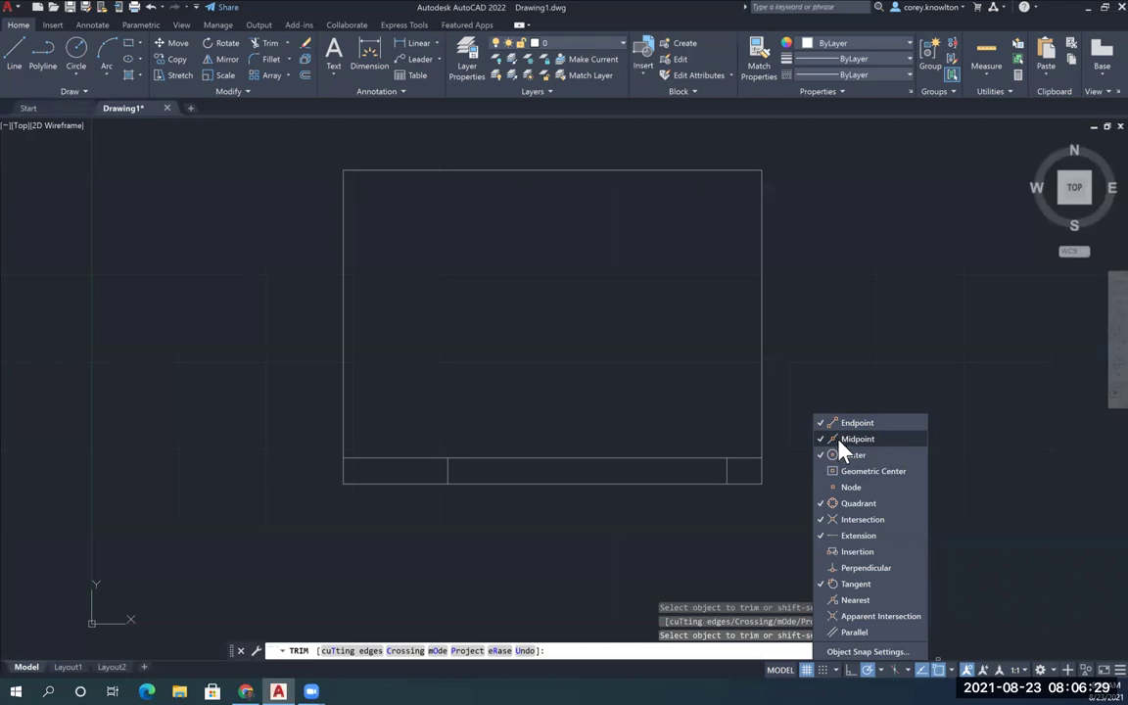
left_click(866, 337)
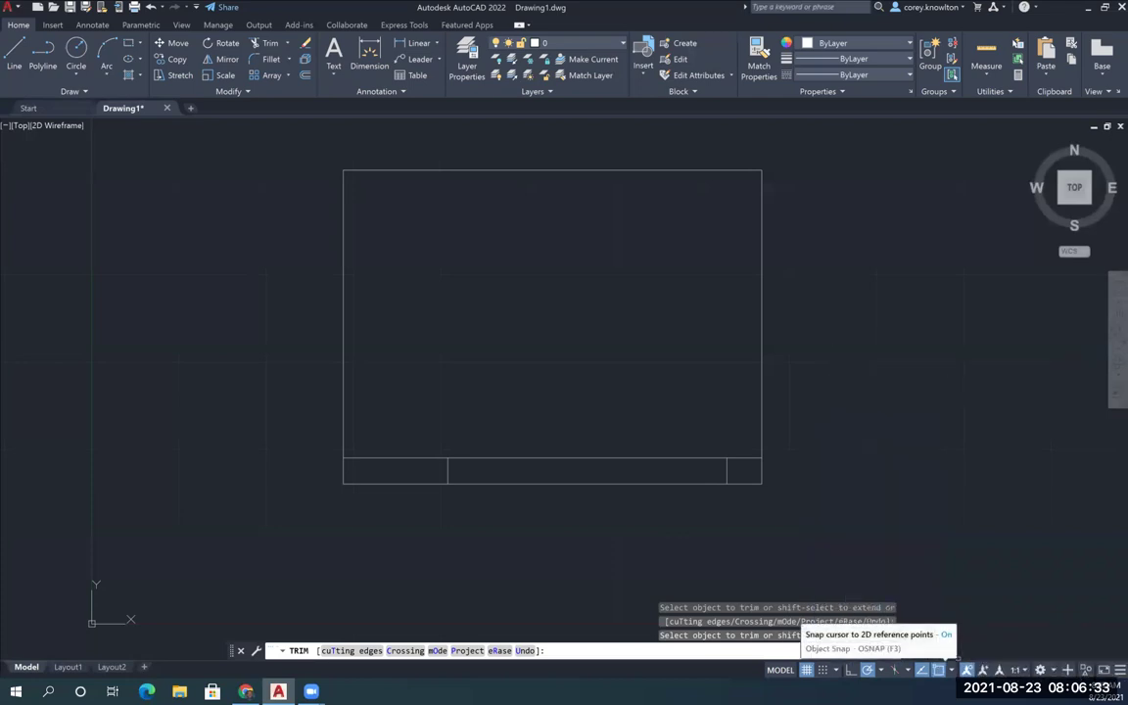
left_click(15, 54)
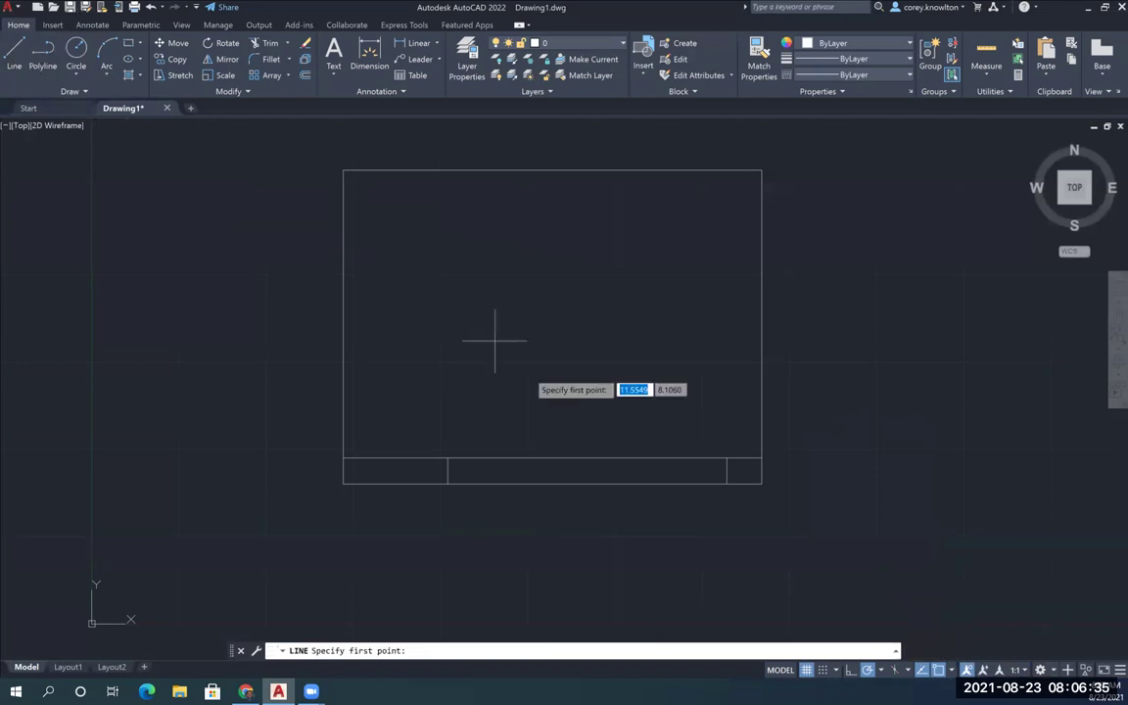
left_click(447, 470)
left_click(725, 472)
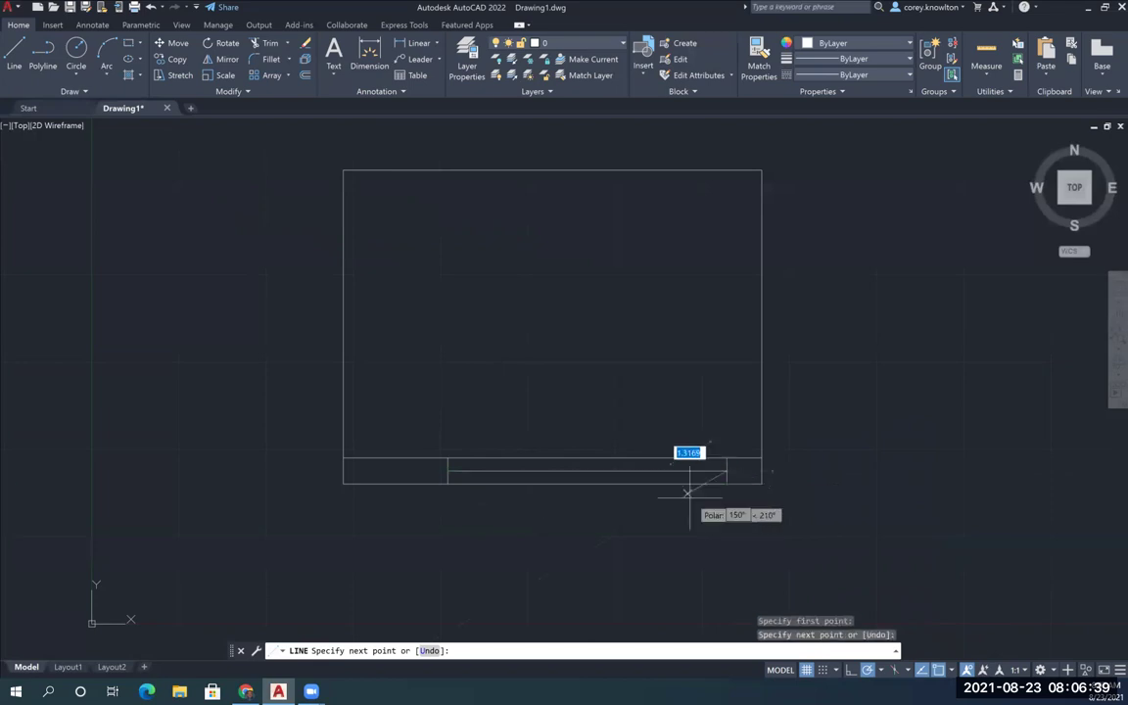
key("Return")
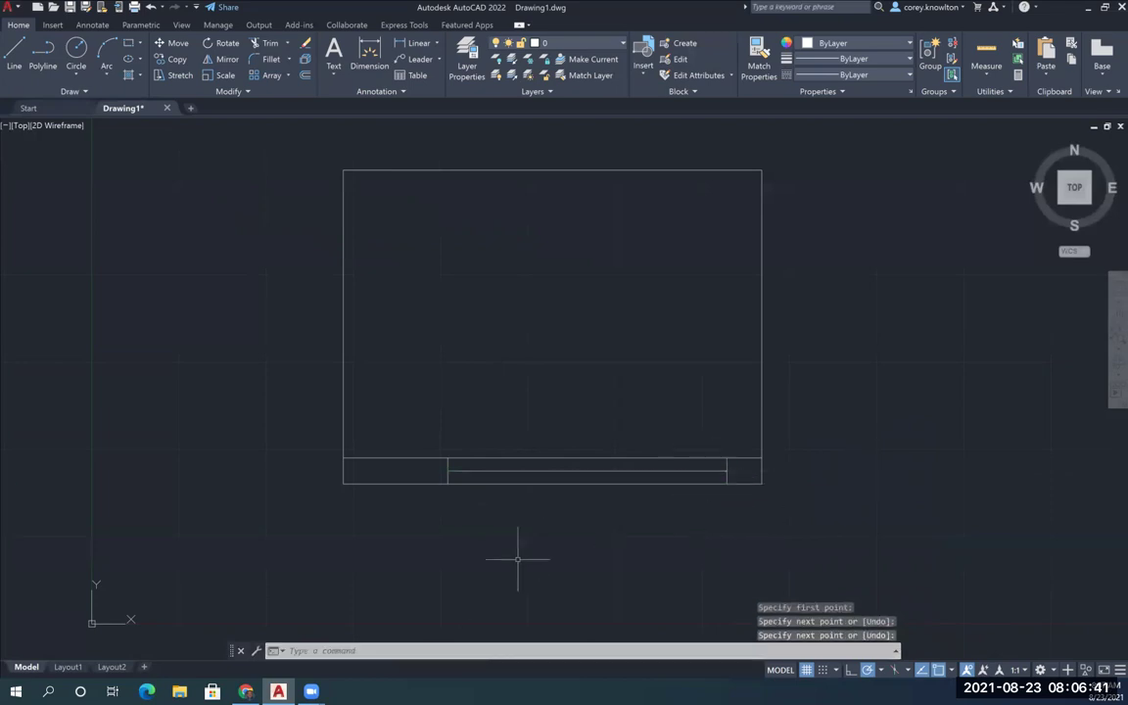
scroll(389, 492, "up", 2)
scroll(389, 492, "up", 3)
scroll(467, 471, "up", 2)
Step: Add single-line text 'FIRST & LAST NAME' fitted across the left cell, 0.5 tall
left_click(938, 669)
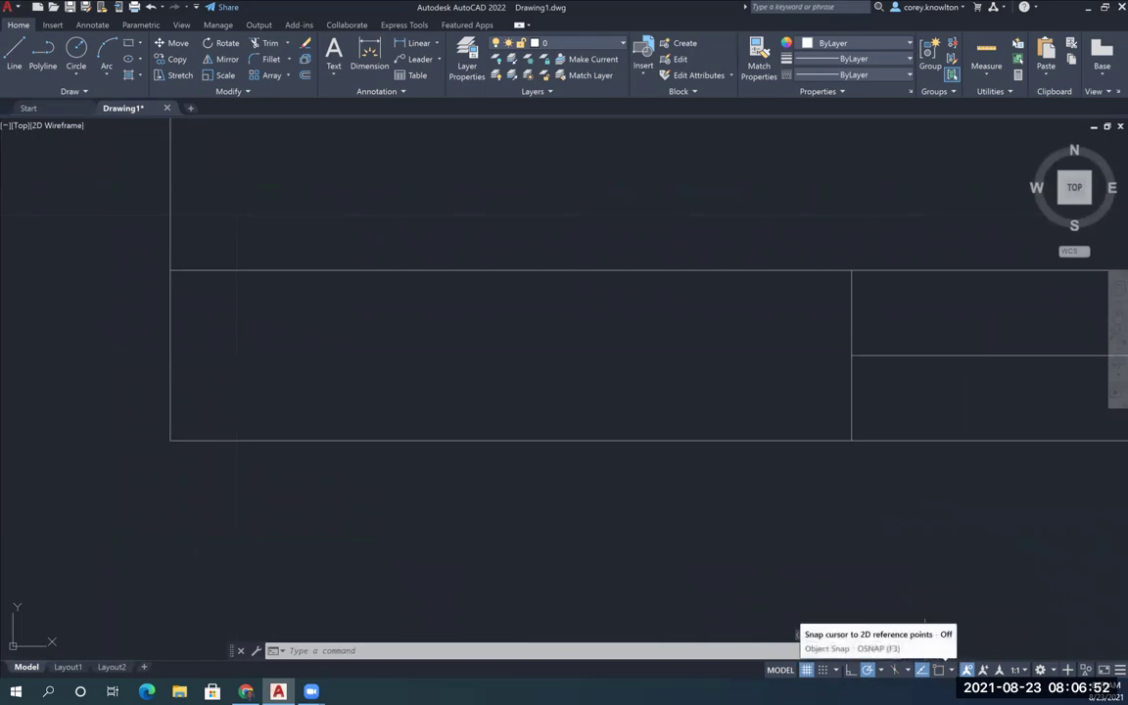
left_click(334, 76)
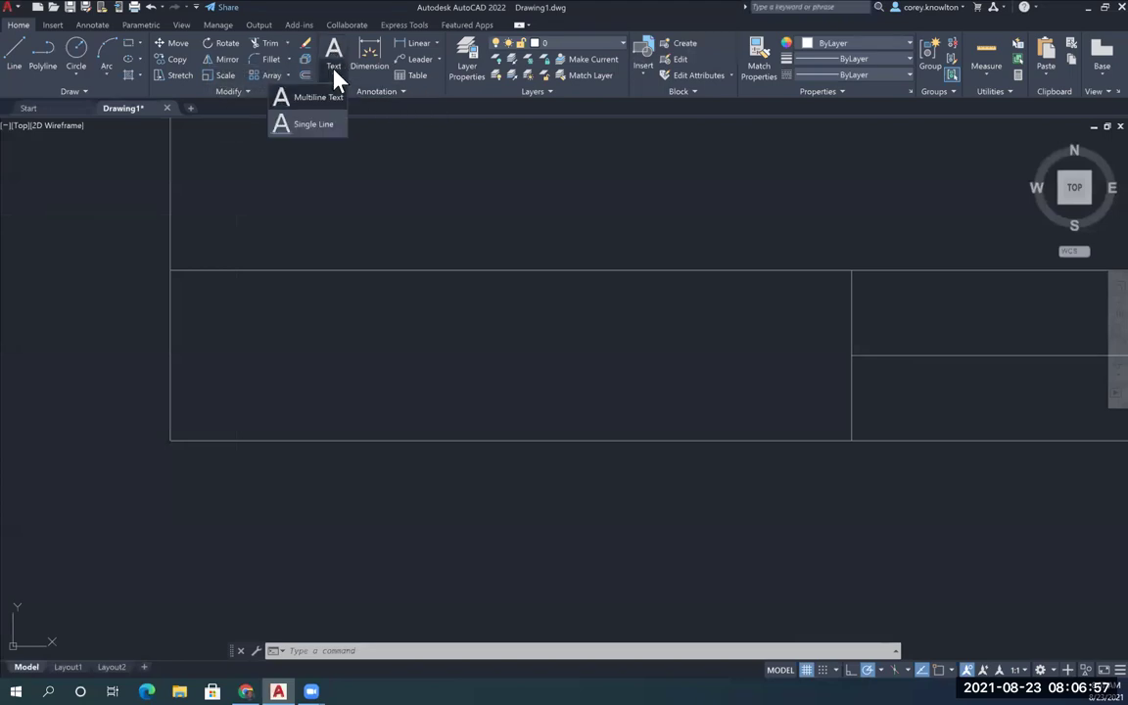
left_click(304, 129)
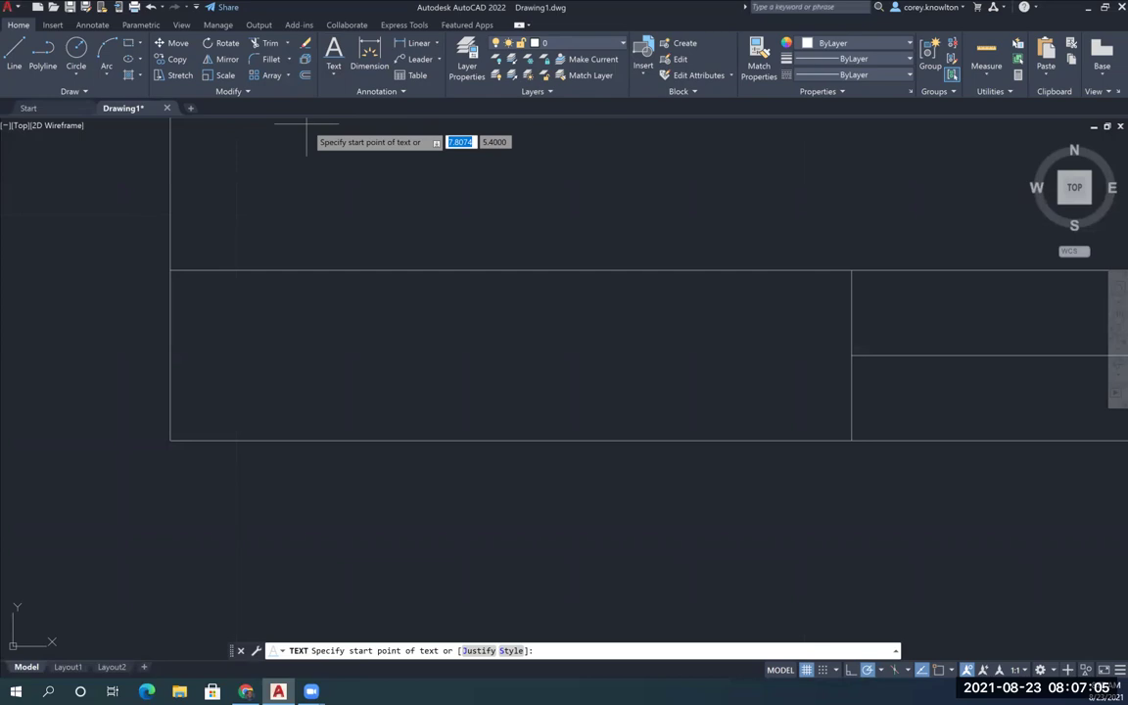
type("fit")
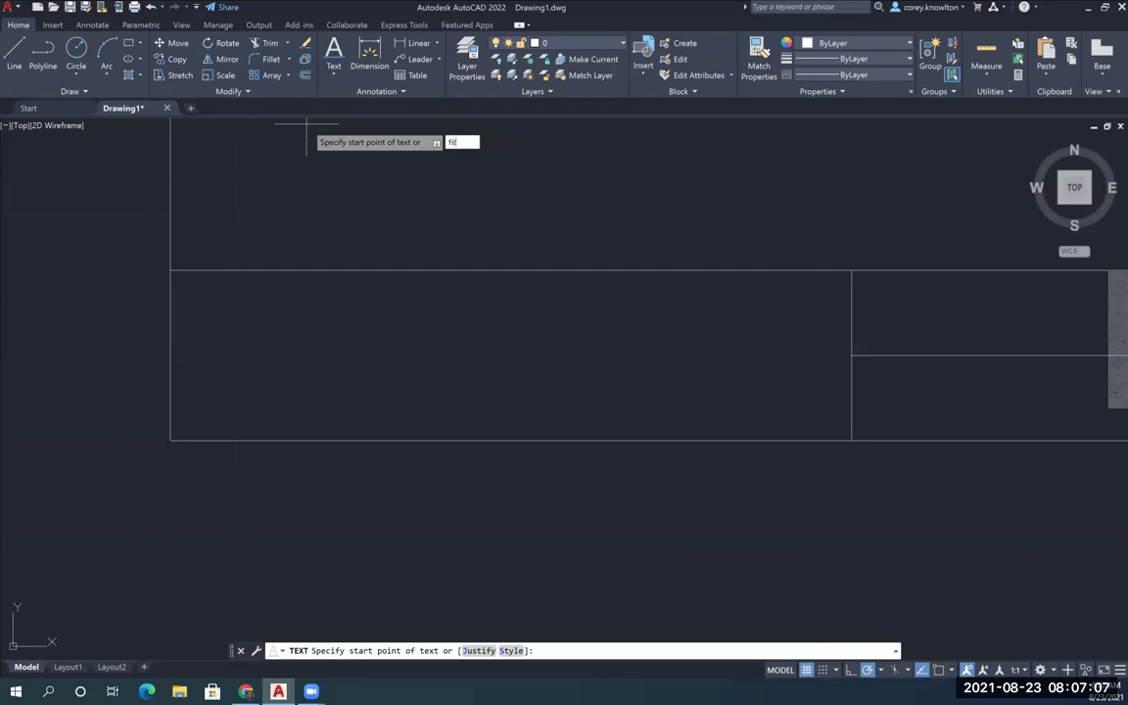
key("Return")
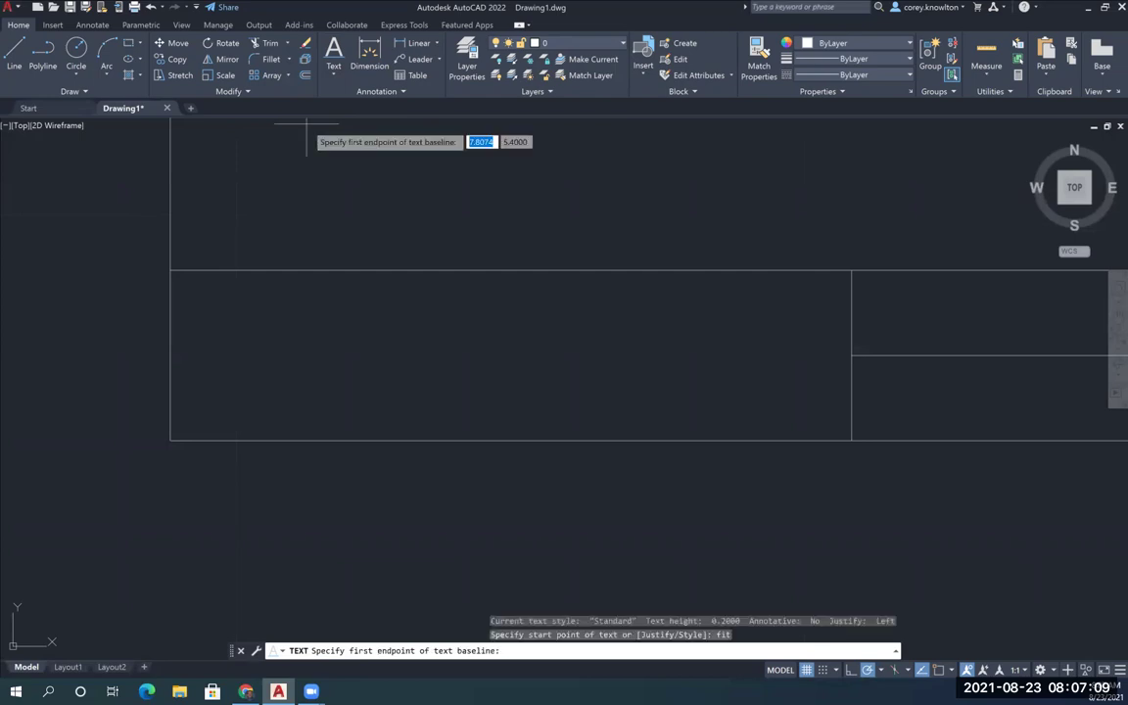
left_click(186, 427)
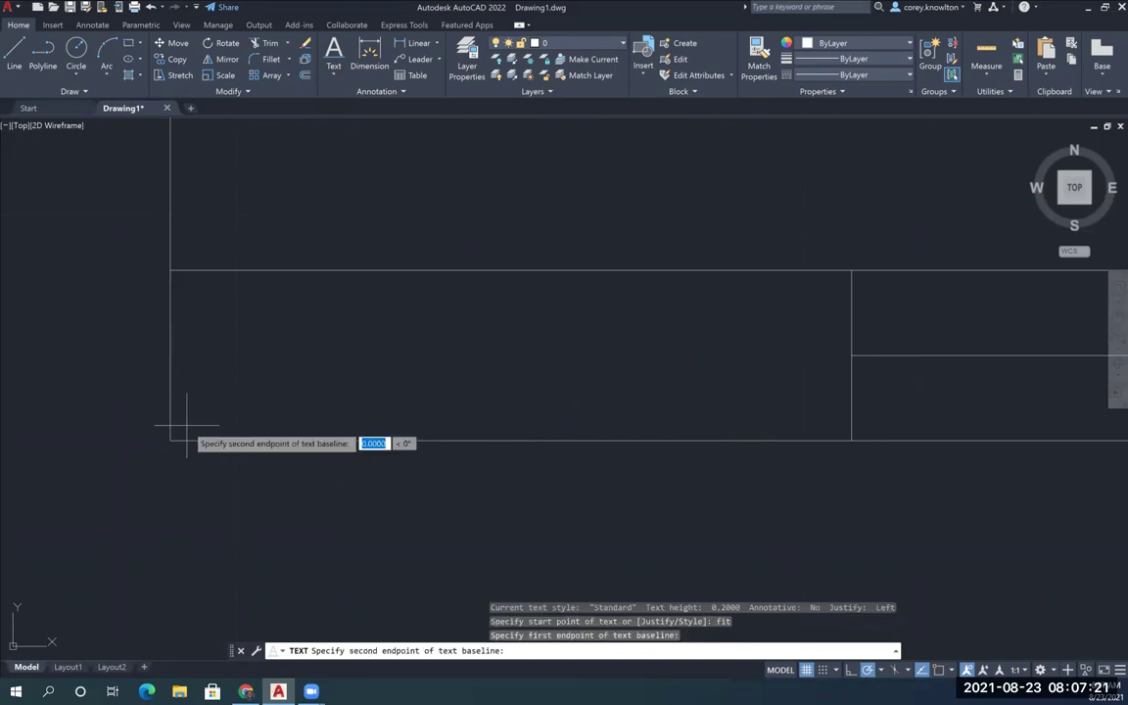
left_click(828, 425)
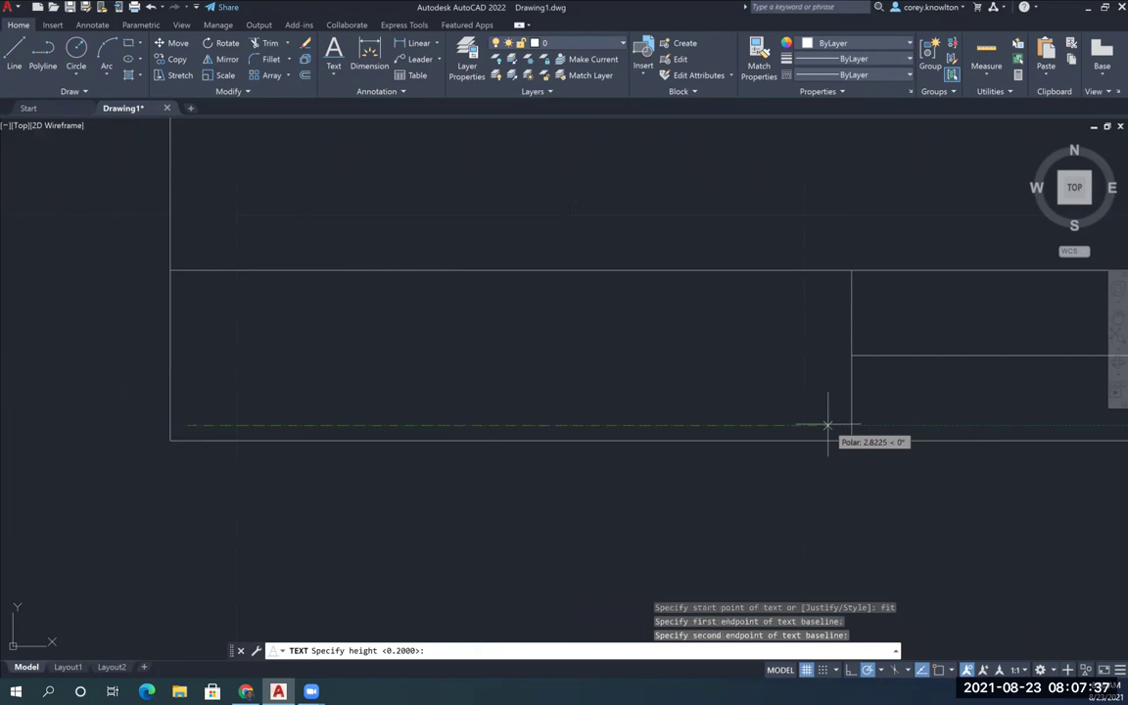
type(".5")
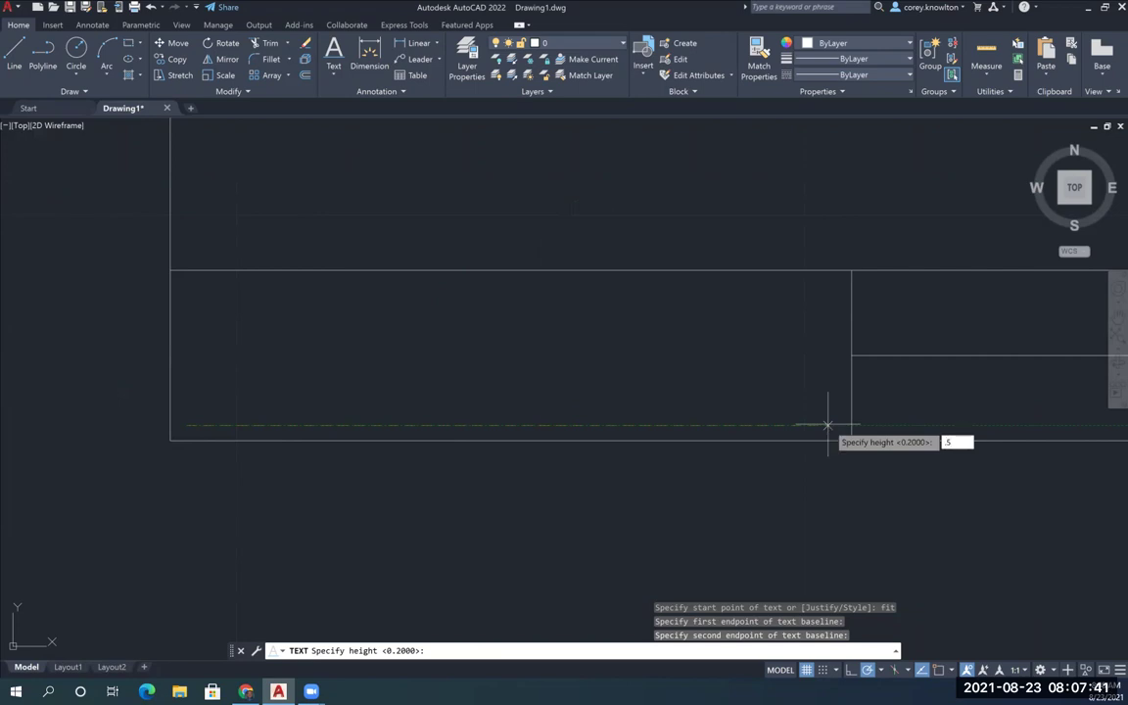
key("Return")
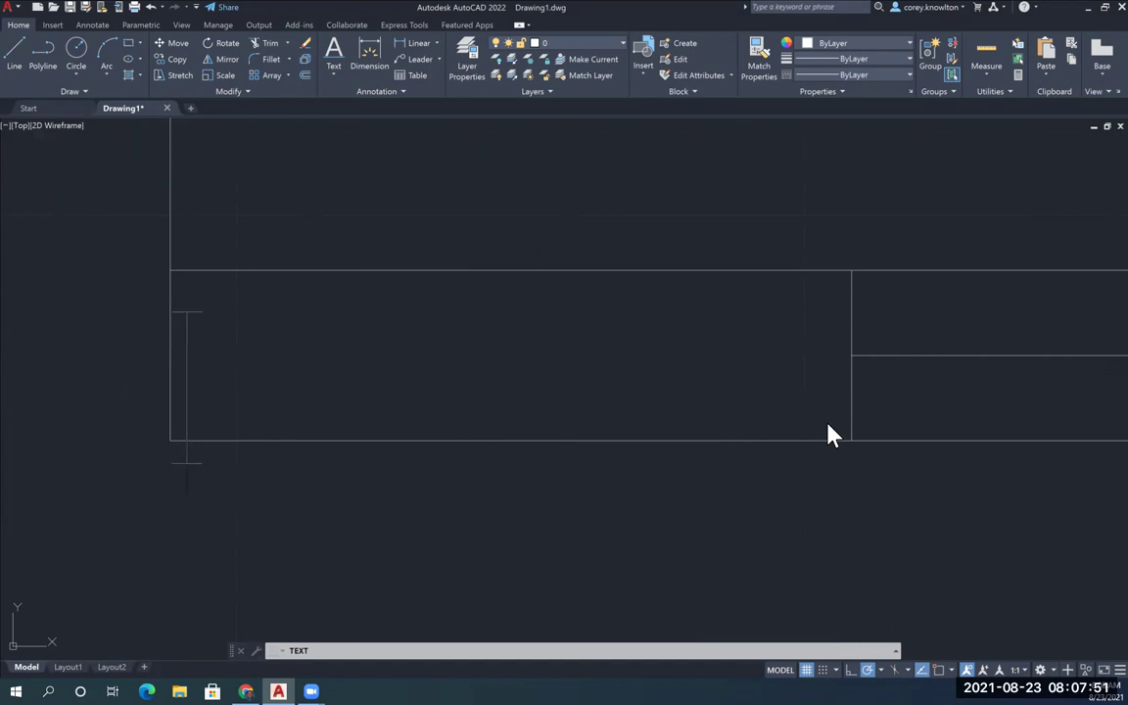
type("FIRS")
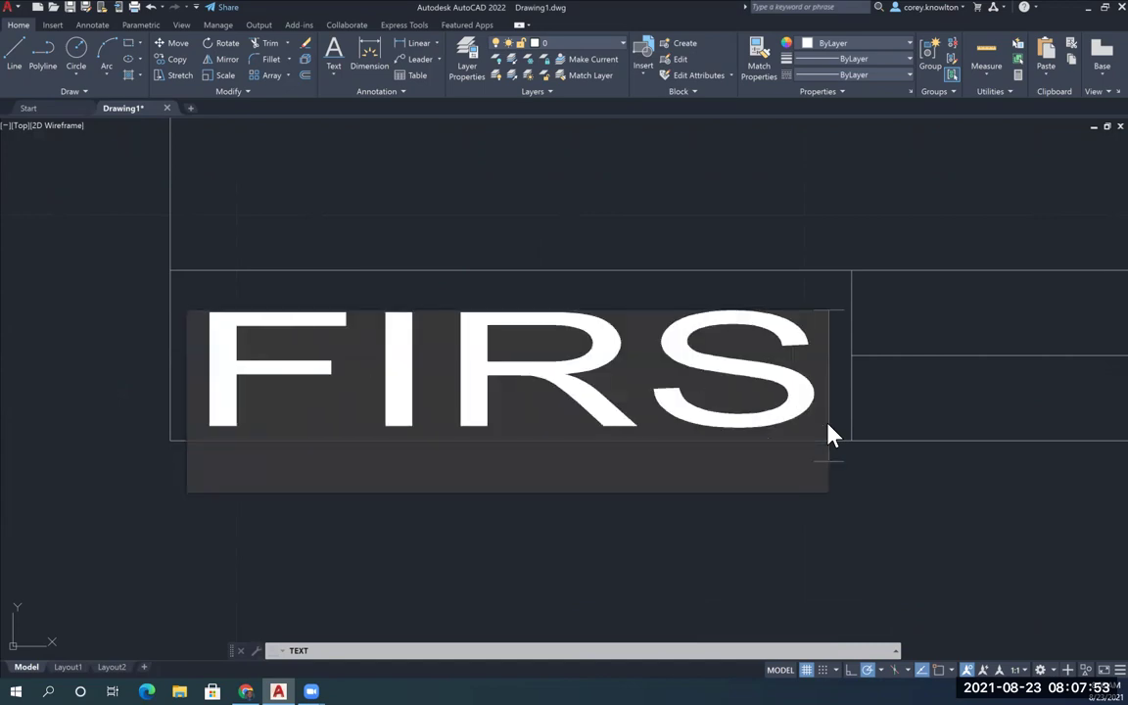
type("T &")
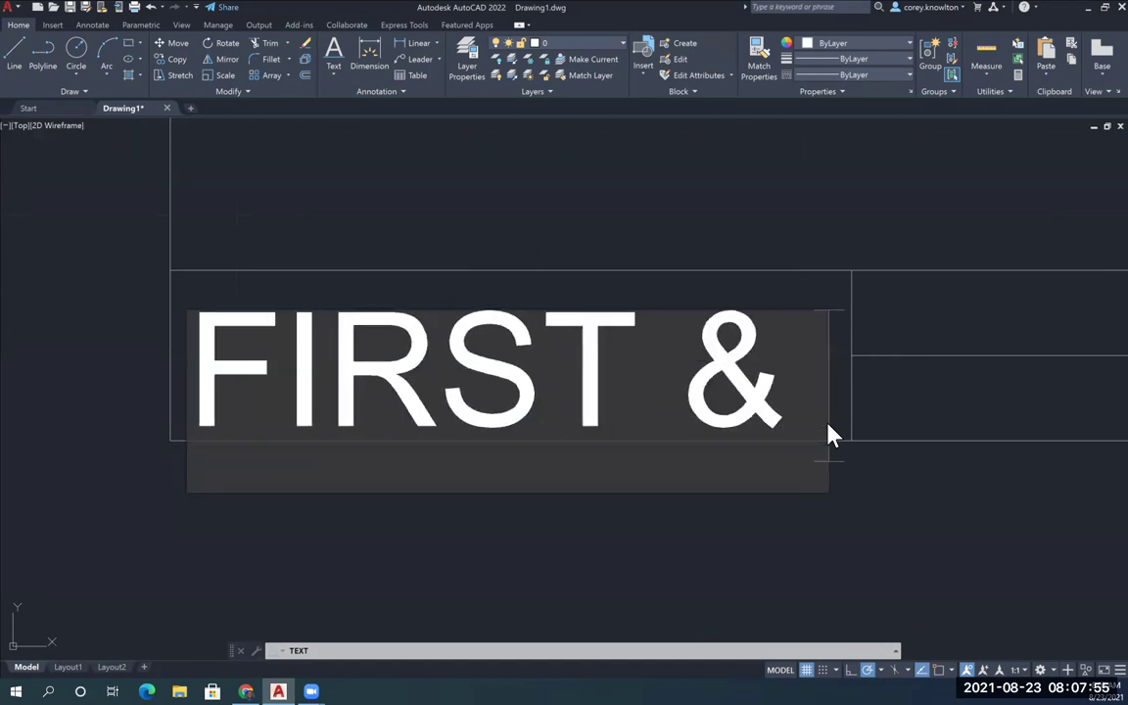
type(" LAST NAME")
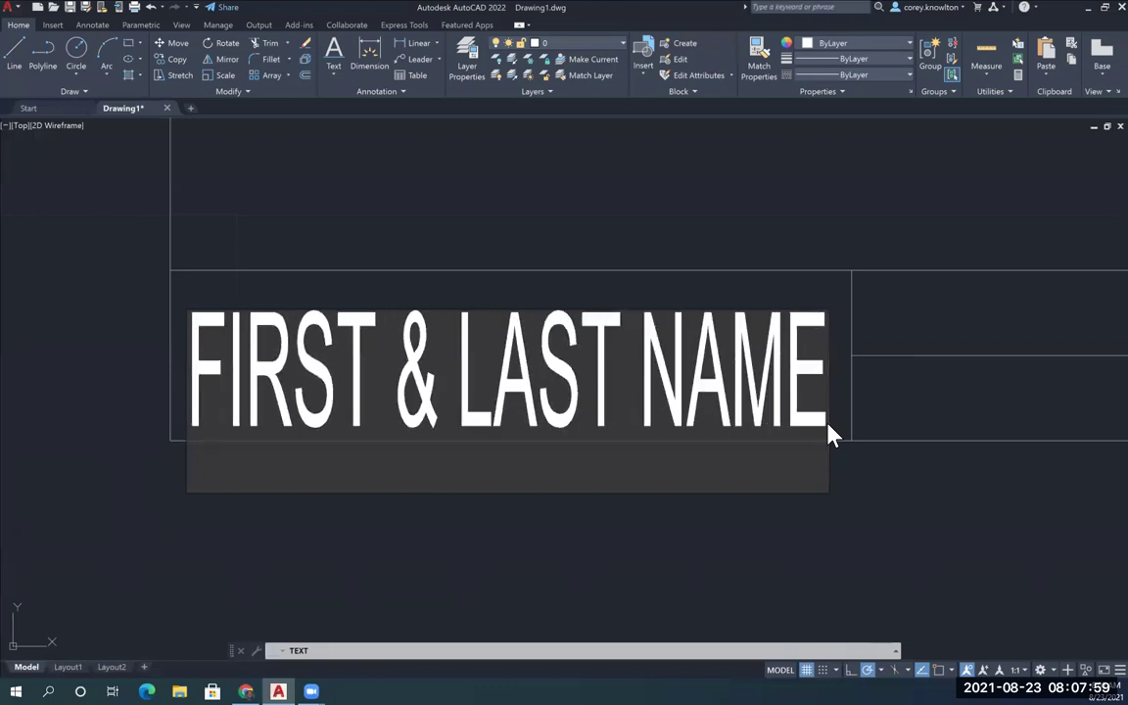
key("Return")
key("Return")
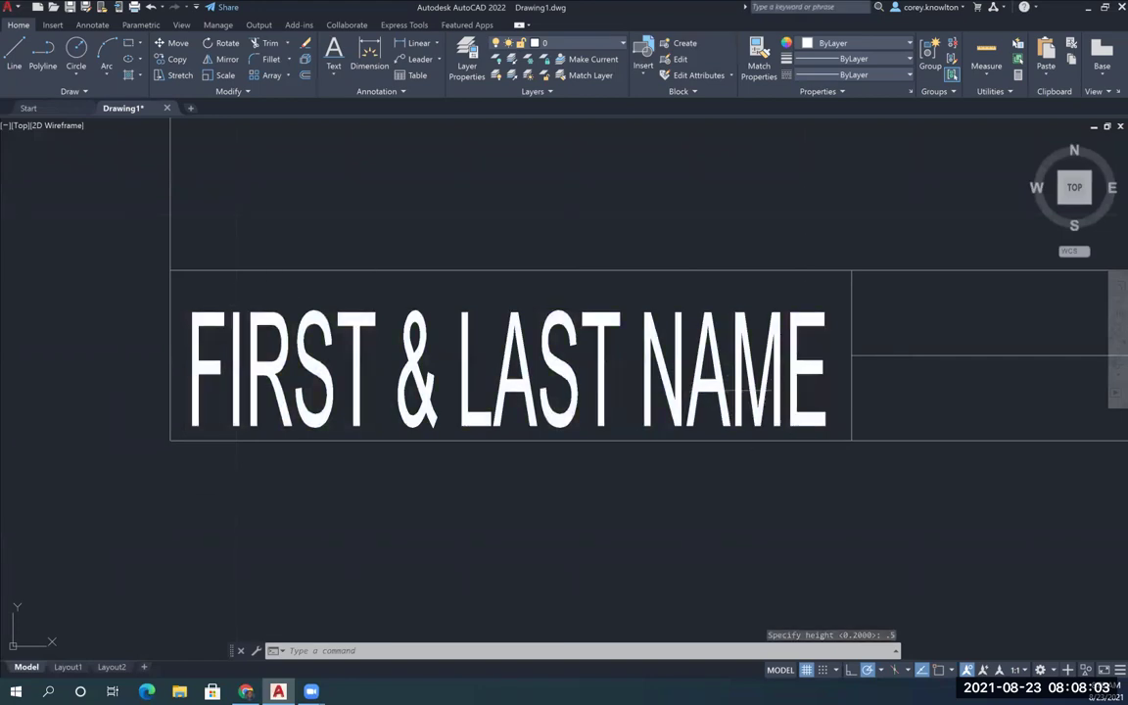
Step: Select the FIRST & LAST NAME text, cancelling the accidental grip stretches
left_click(302, 357)
left_click(230, 357)
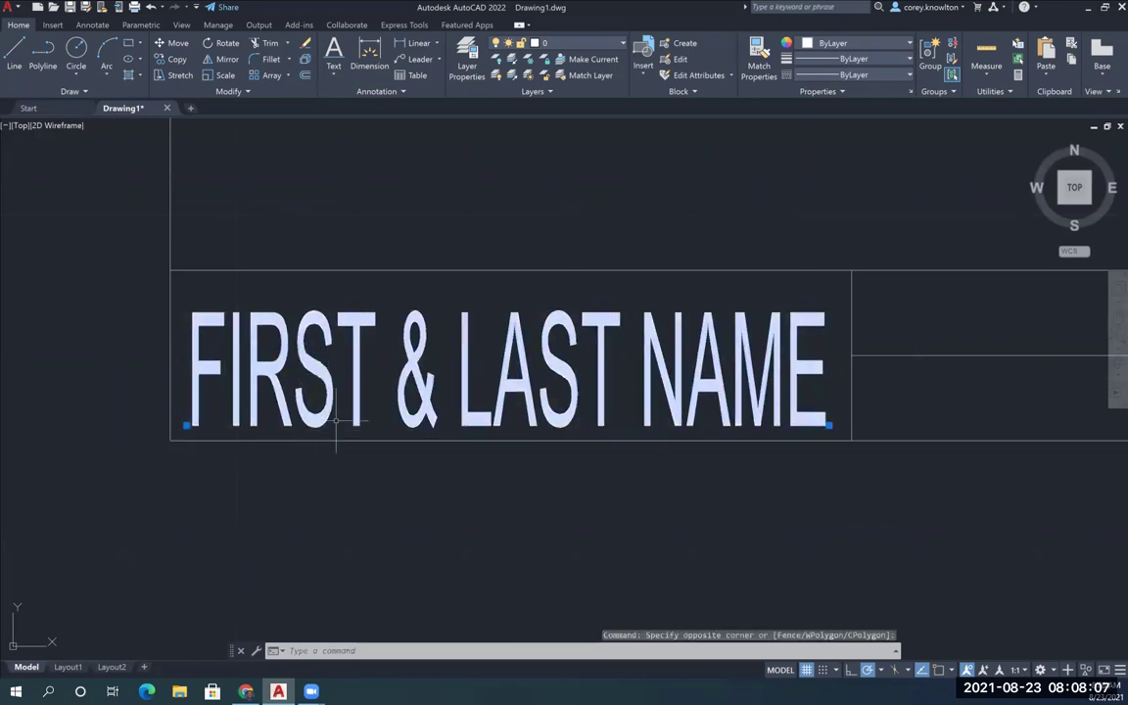
left_click(828, 425)
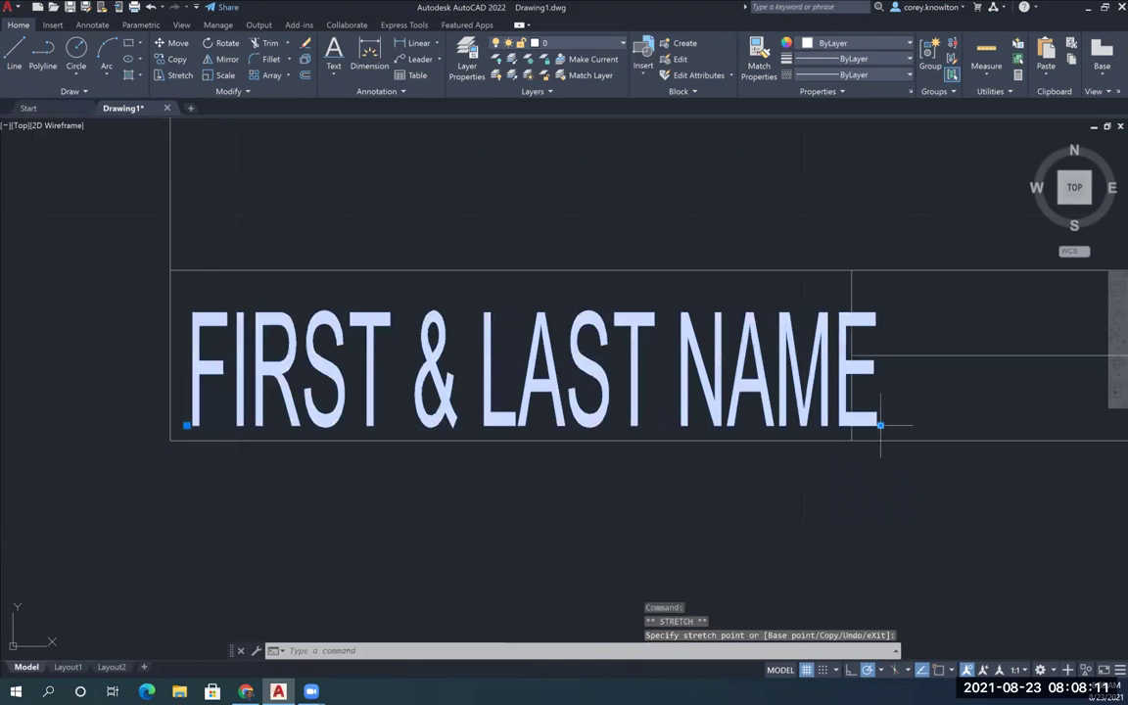
key("Escape")
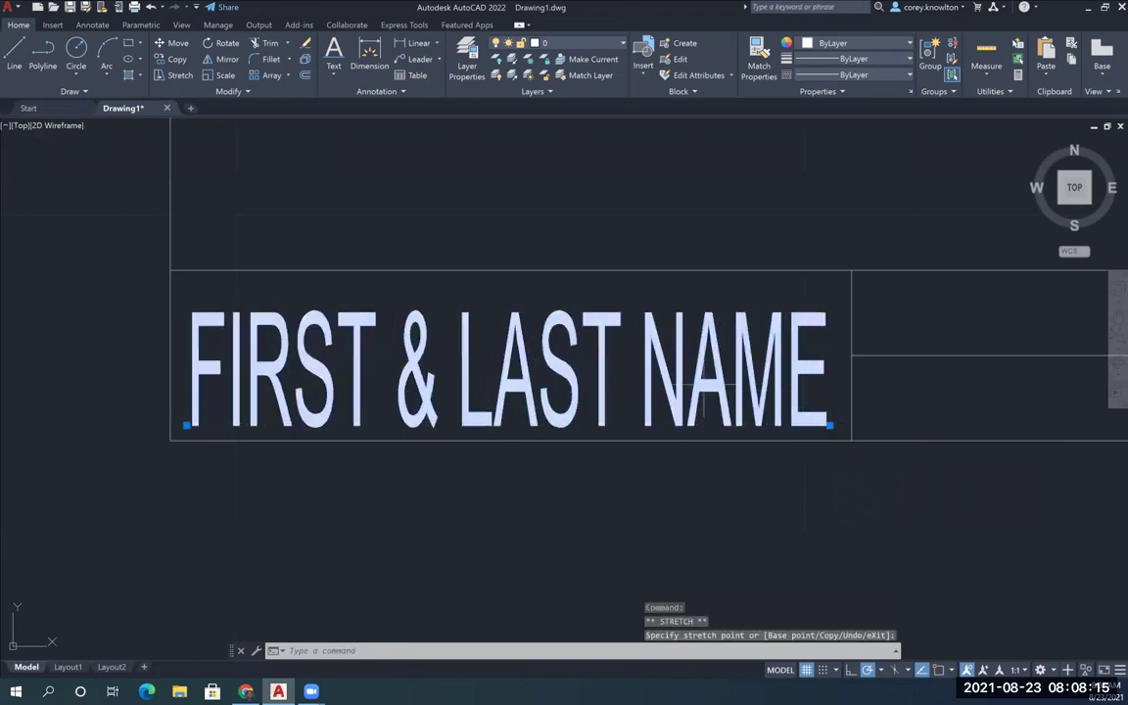
left_click(685, 398)
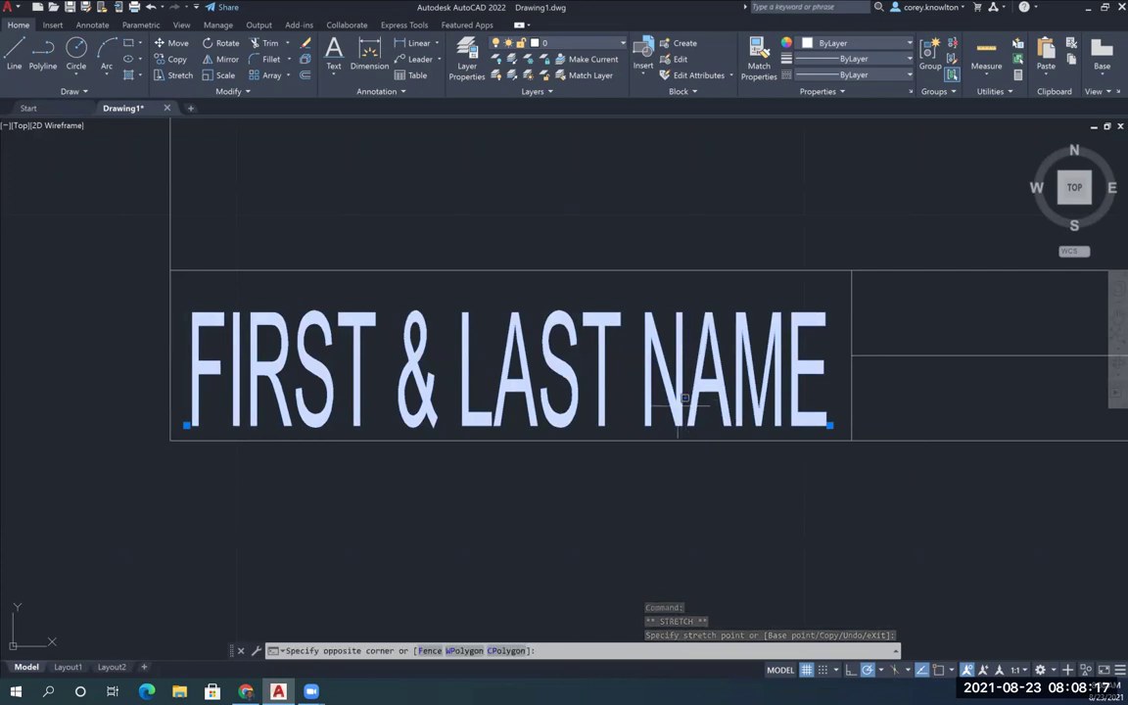
mouse_move(684, 393)
left_mouse_down()
mouse_move(688, 350)
mouse_move(674, 327)
mouse_move(646, 357)
left_mouse_up()
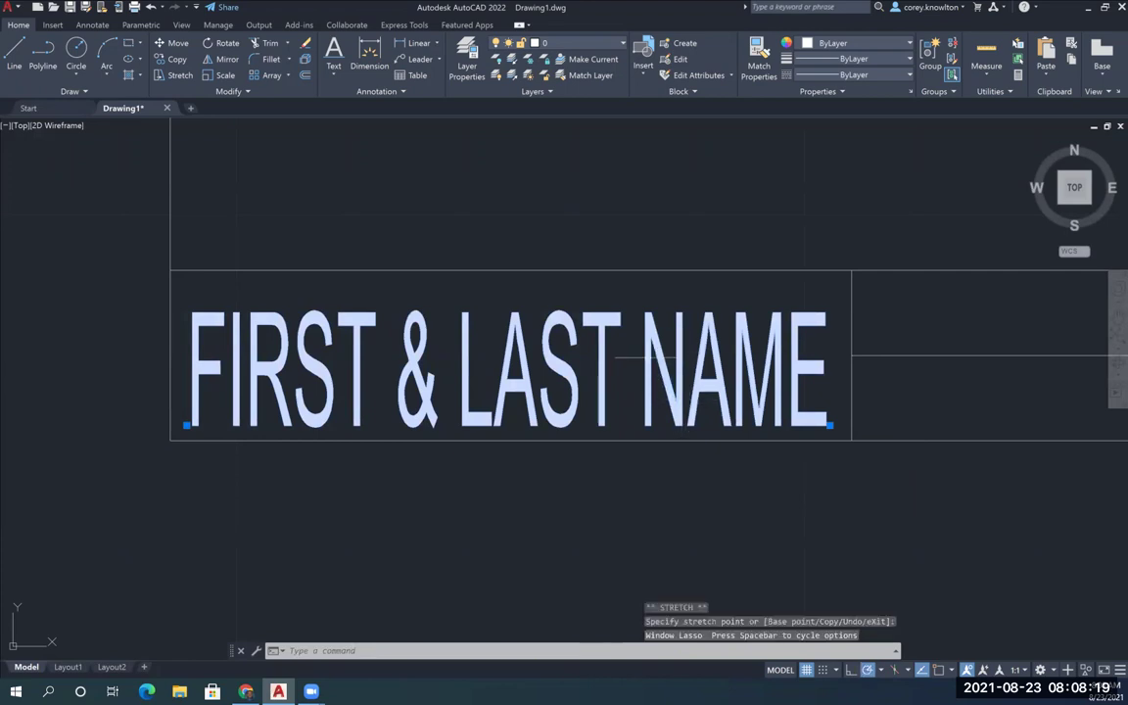
key("Escape")
left_click(682, 407)
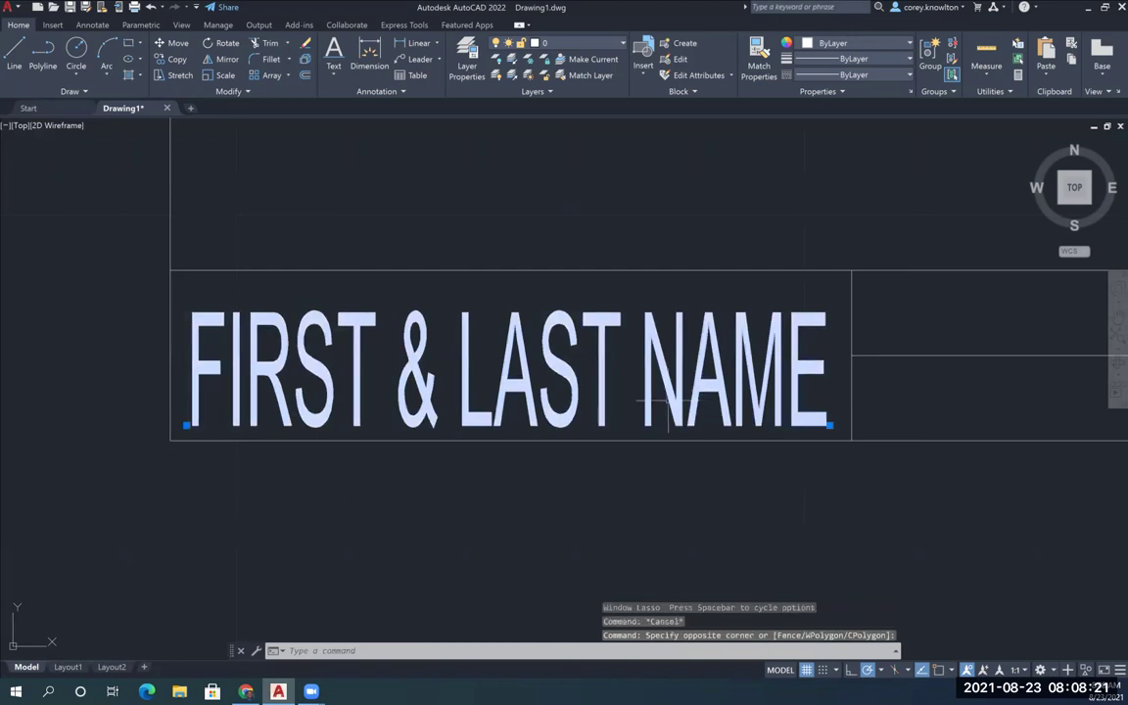
key("Escape")
key("Escape")
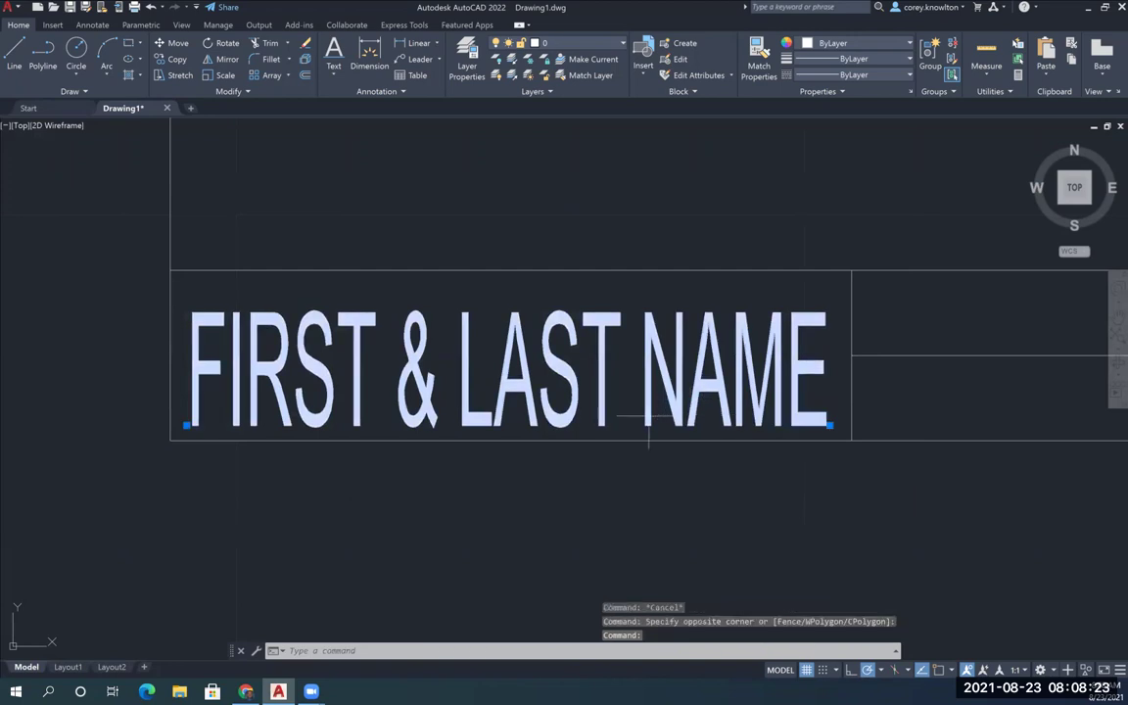
Step: Move the name text slightly upward so it sits centred in its cell
mouse_move(646, 421)
left_mouse_down()
mouse_move(655, 411)
mouse_move(607, 398)
mouse_move(607, 409)
left_mouse_up()
left_click(606, 413)
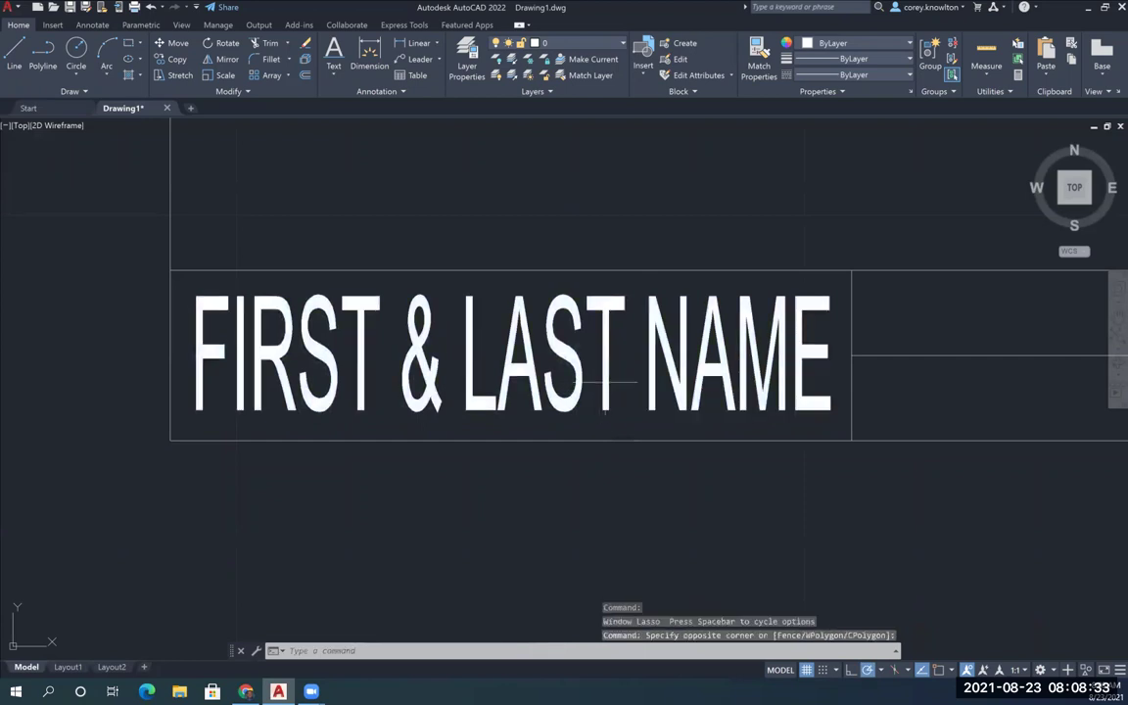
left_click(607, 387)
left_click(609, 382)
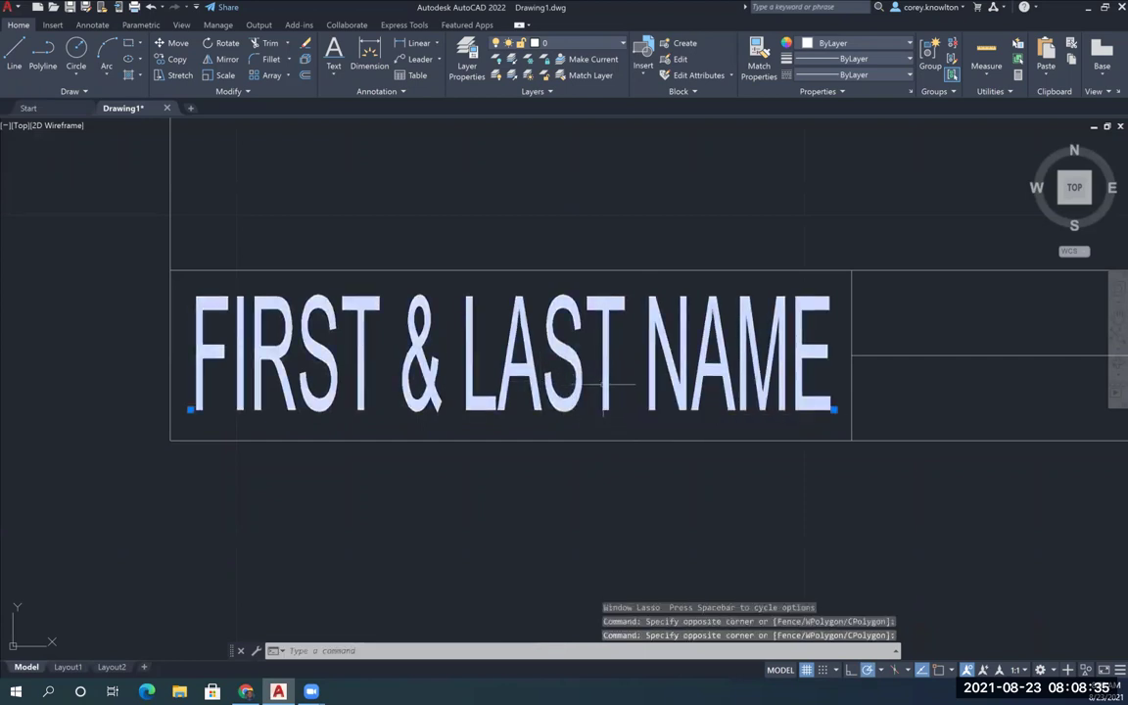
mouse_move(604, 385)
left_mouse_down()
mouse_move(612, 410)
mouse_move(605, 396)
left_mouse_up()
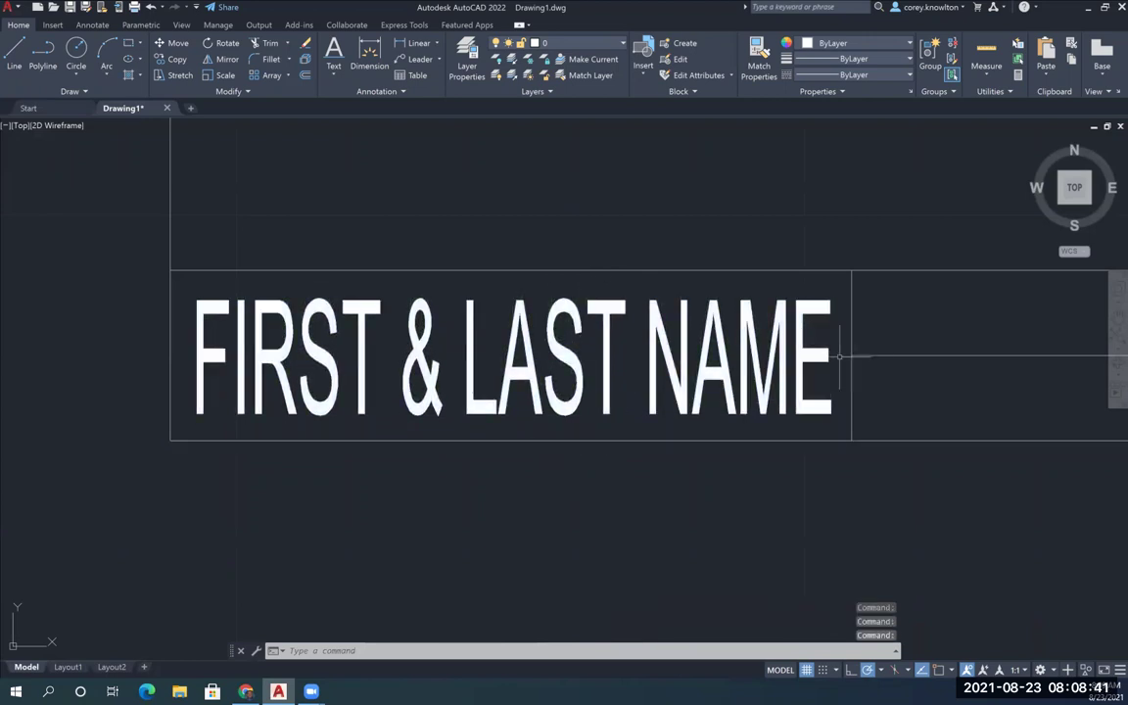
Step: Start fit-justified single-line text across the middle title-block cell, 0.25 units tall
scroll(607, 448, "down", 3)
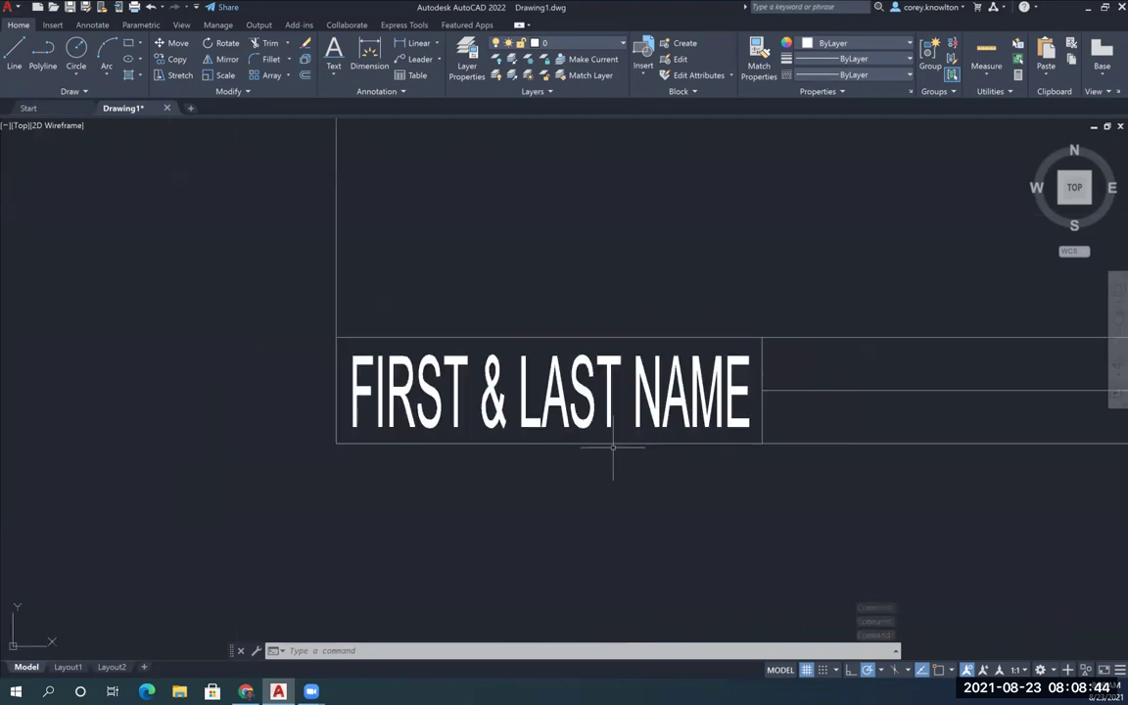
mouse_move(715, 465)
middle_mouse_down()
mouse_move(436, 435)
mouse_move(453, 450)
middle_mouse_up()
scroll(453, 450, "down", 2)
mouse_move(587, 454)
middle_mouse_down()
mouse_move(486, 442)
mouse_move(489, 428)
middle_mouse_up()
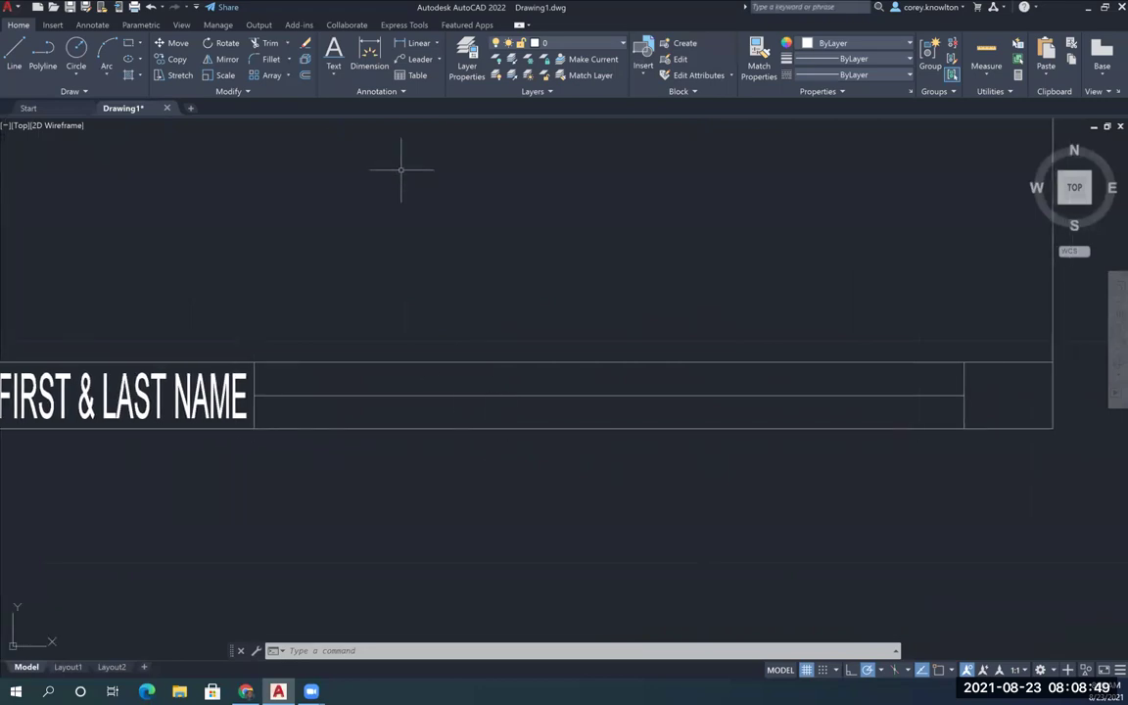
left_click(334, 79)
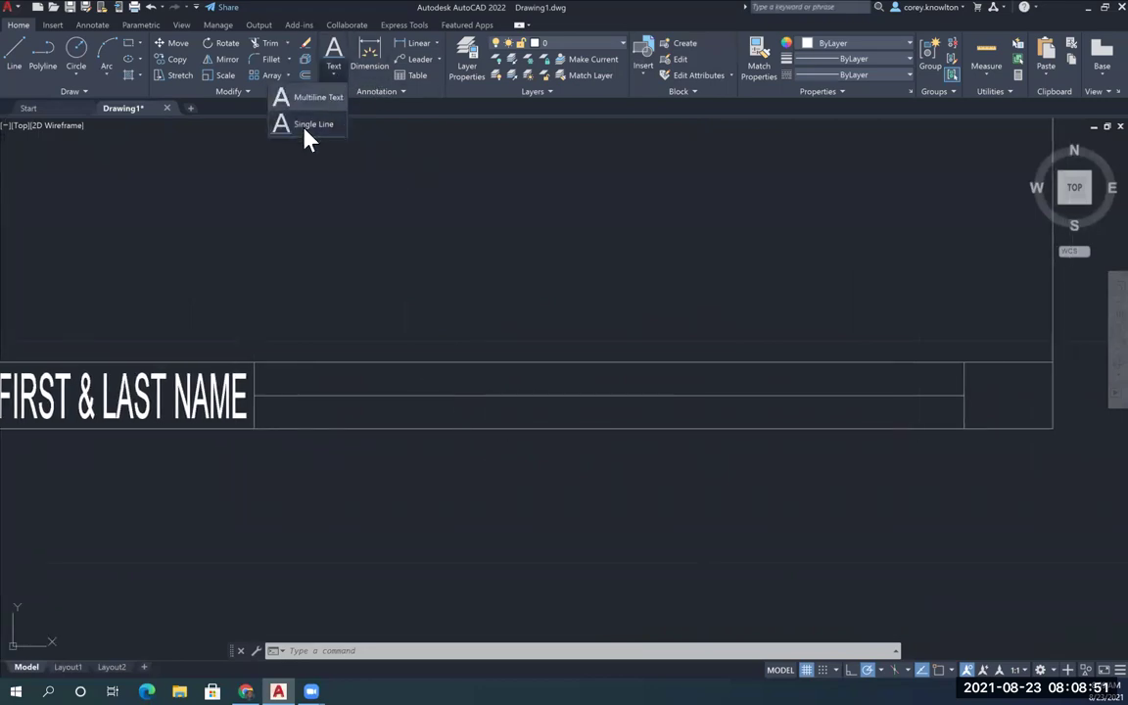
left_click(306, 131)
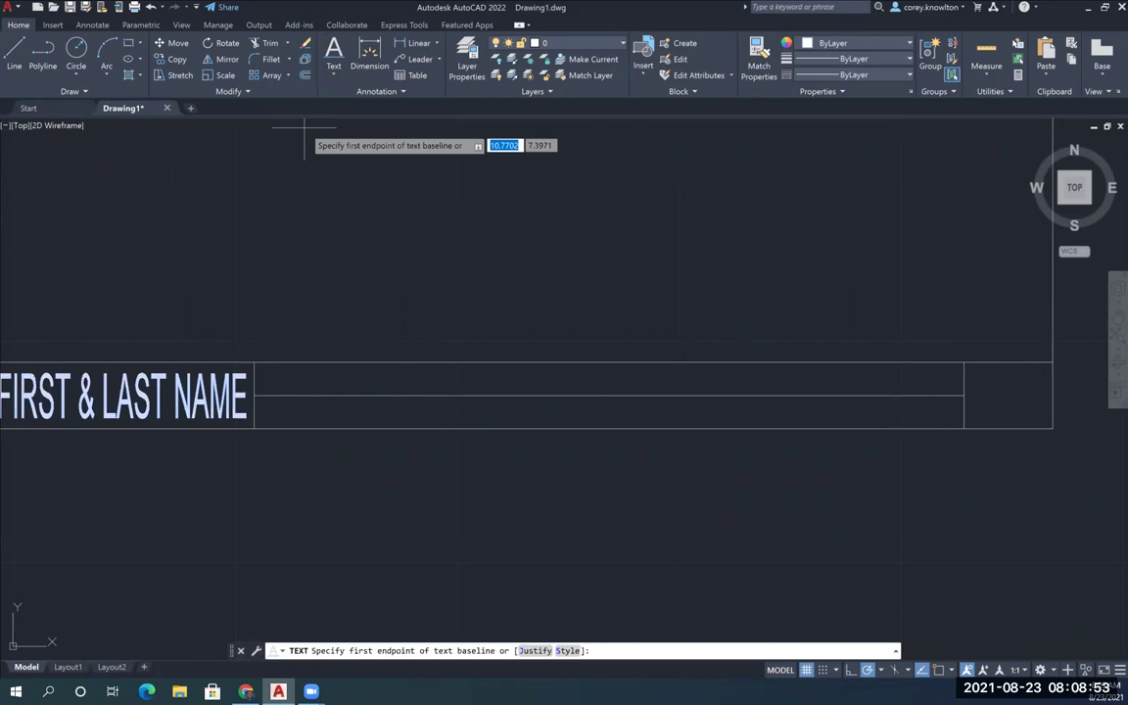
type("F")
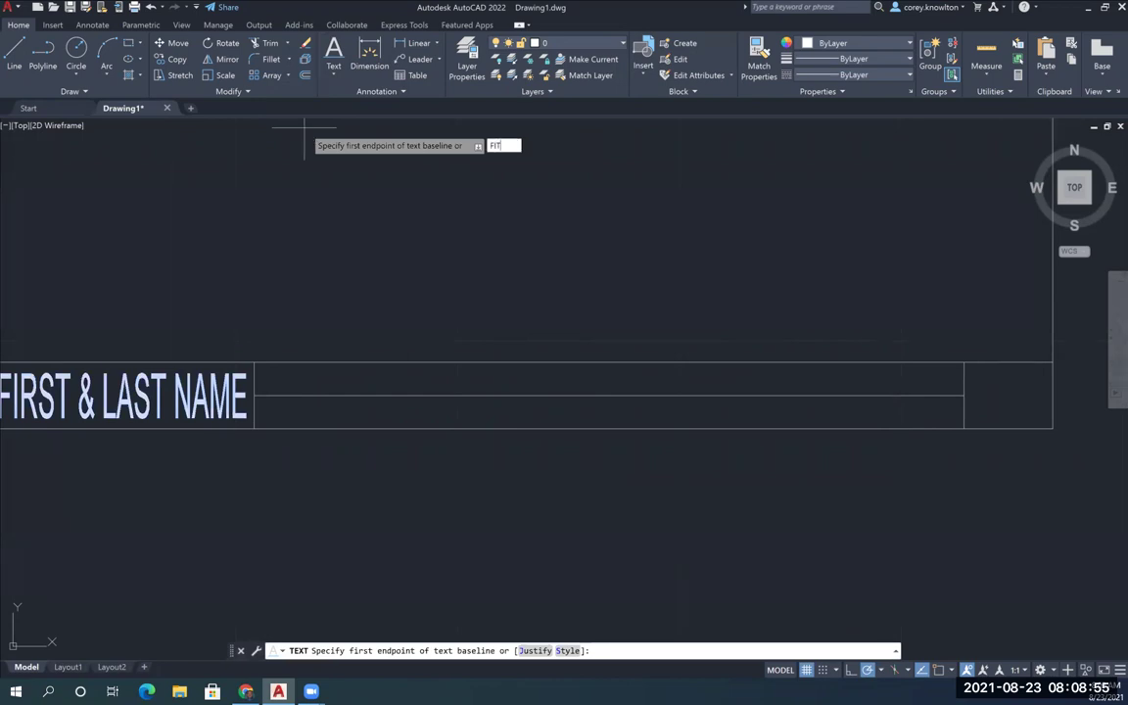
type("IT")
key("Return")
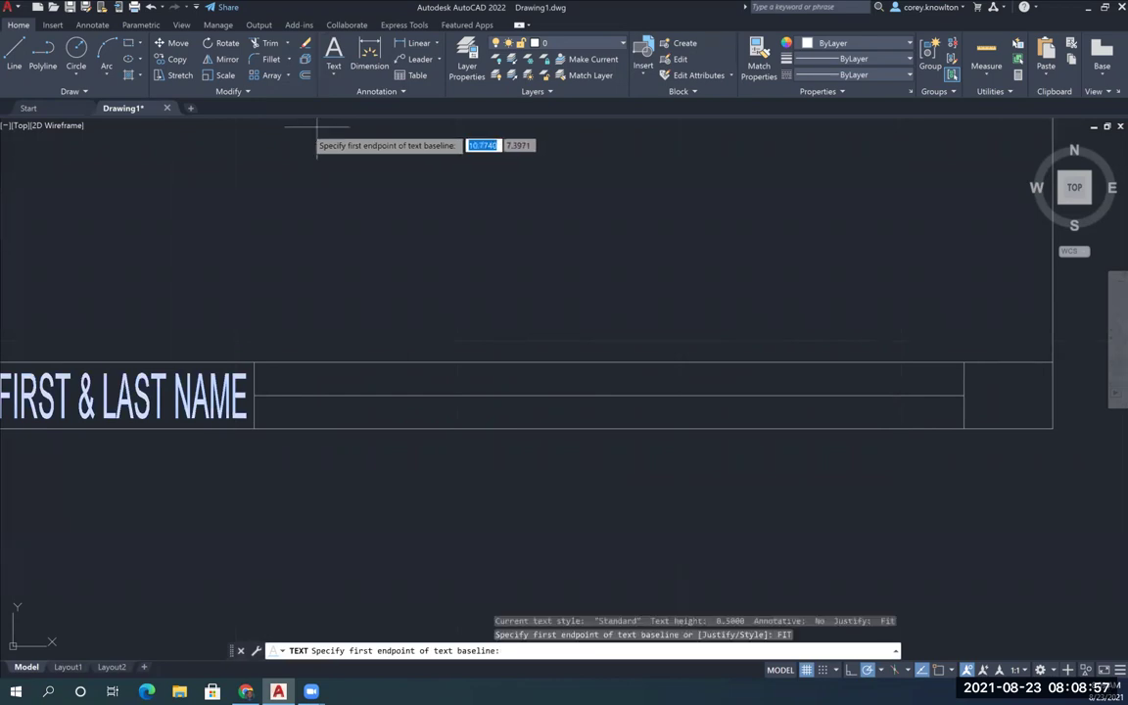
left_click(256, 393)
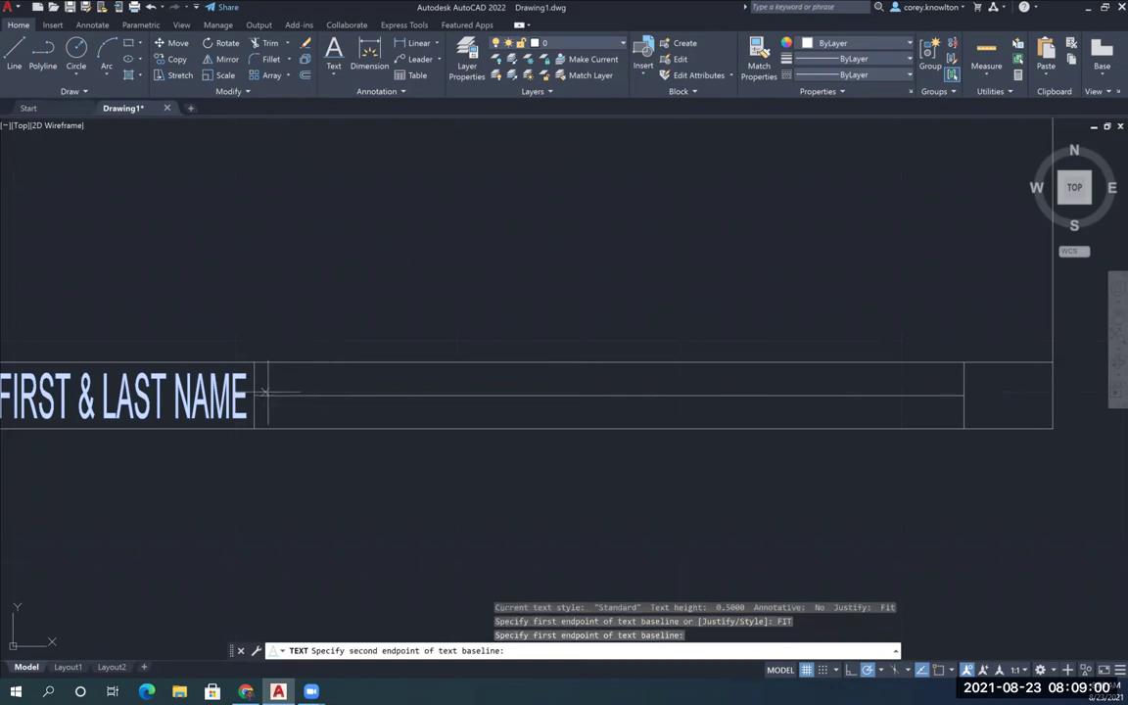
left_click(948, 393)
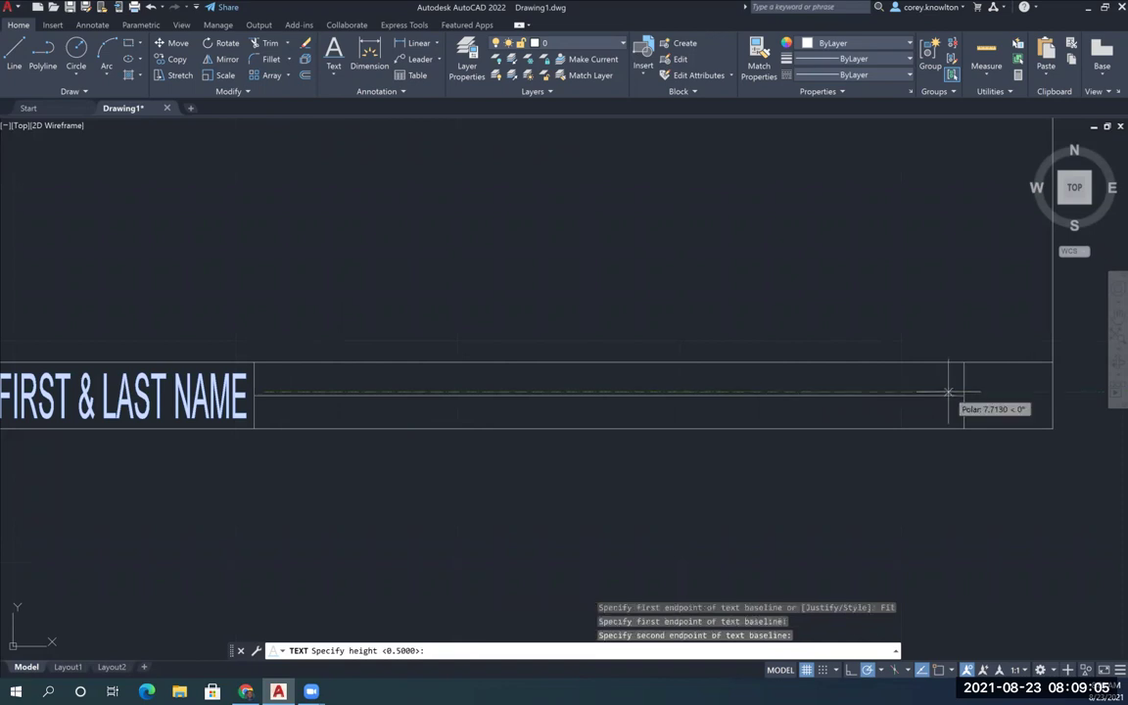
type(".25")
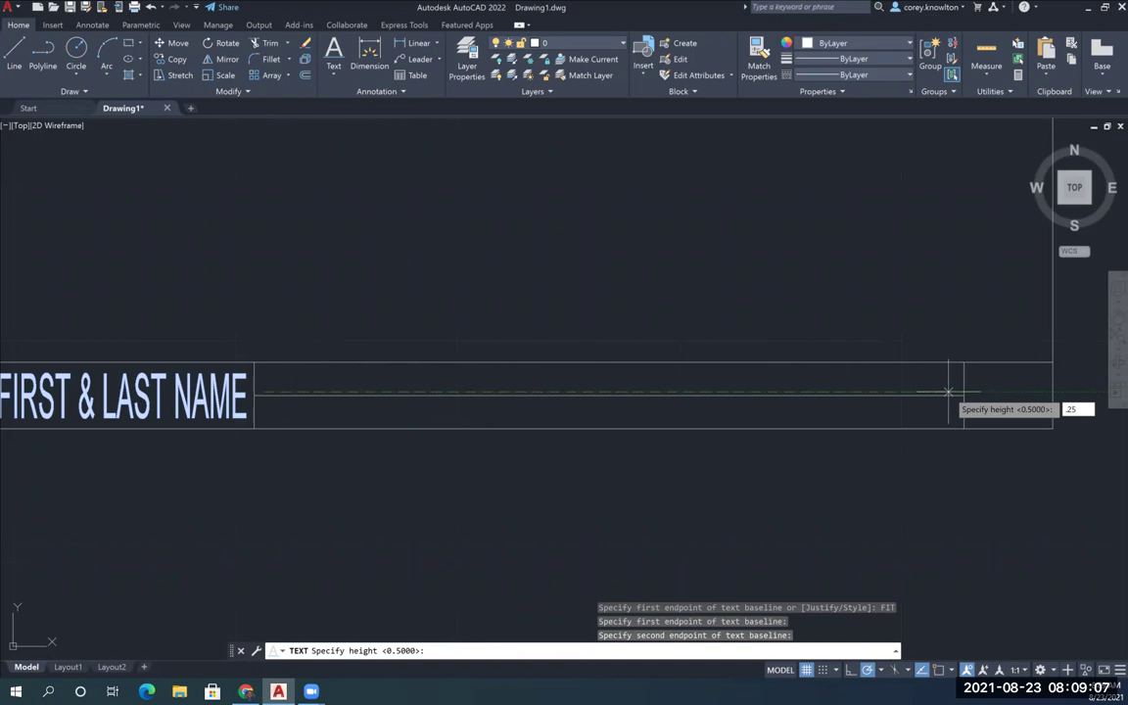
key("Return")
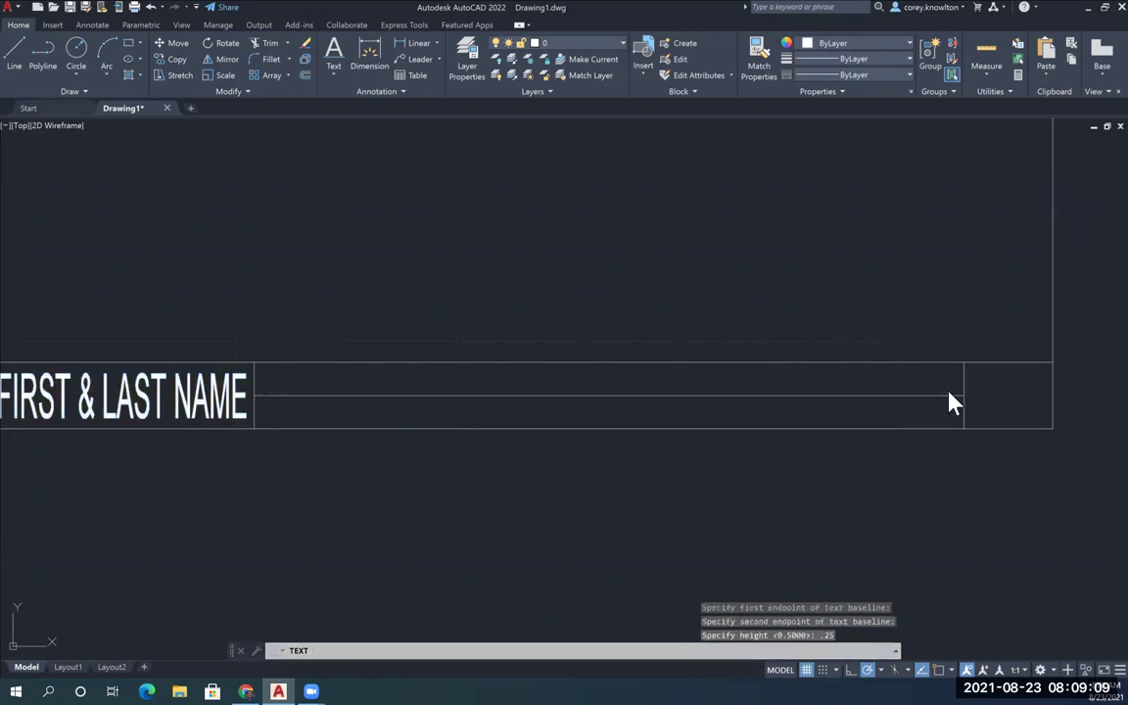
Step: Enter the text 'MONTCLAIR HIGH SCHOOL ARCH. DESIGN PERIOD 4' and commit it
type("MONTCLAI")
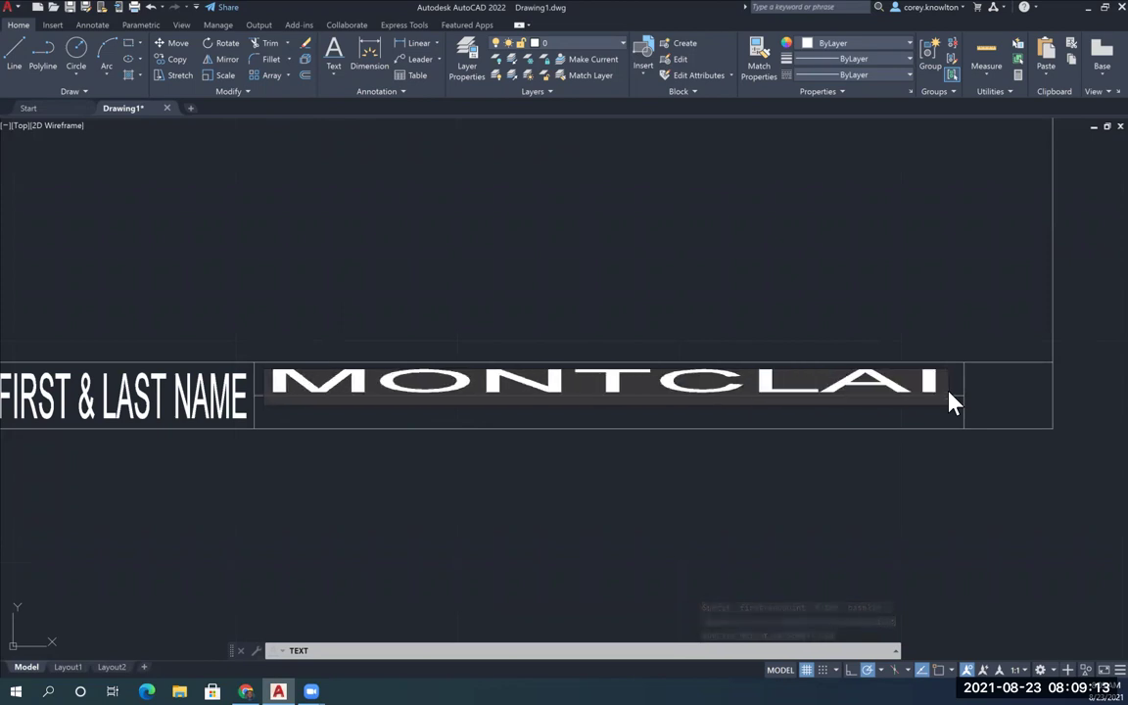
type("R HIGH SCHOOL")
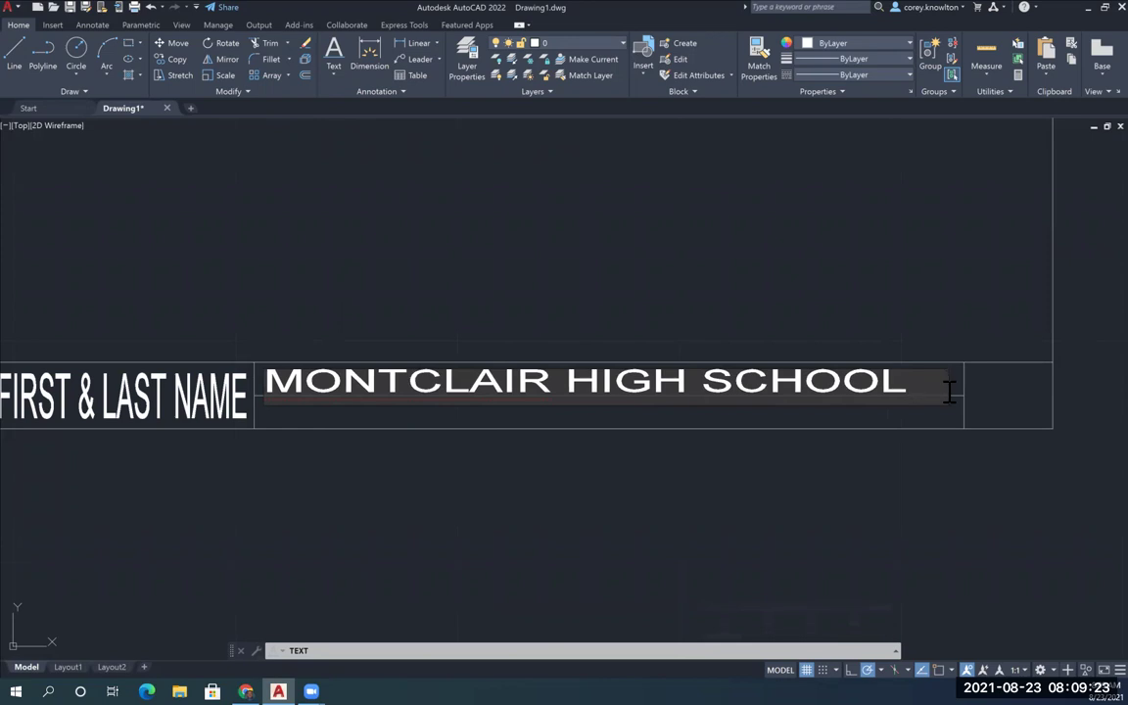
type("   ARCH")
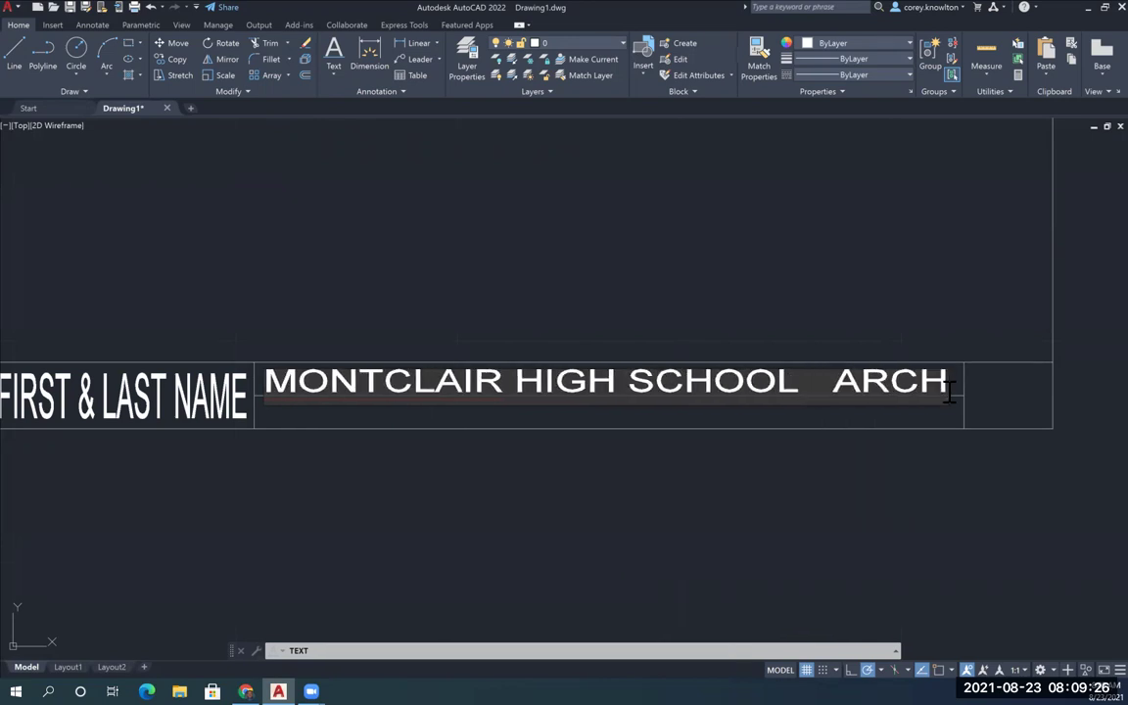
type(". DESIGN")
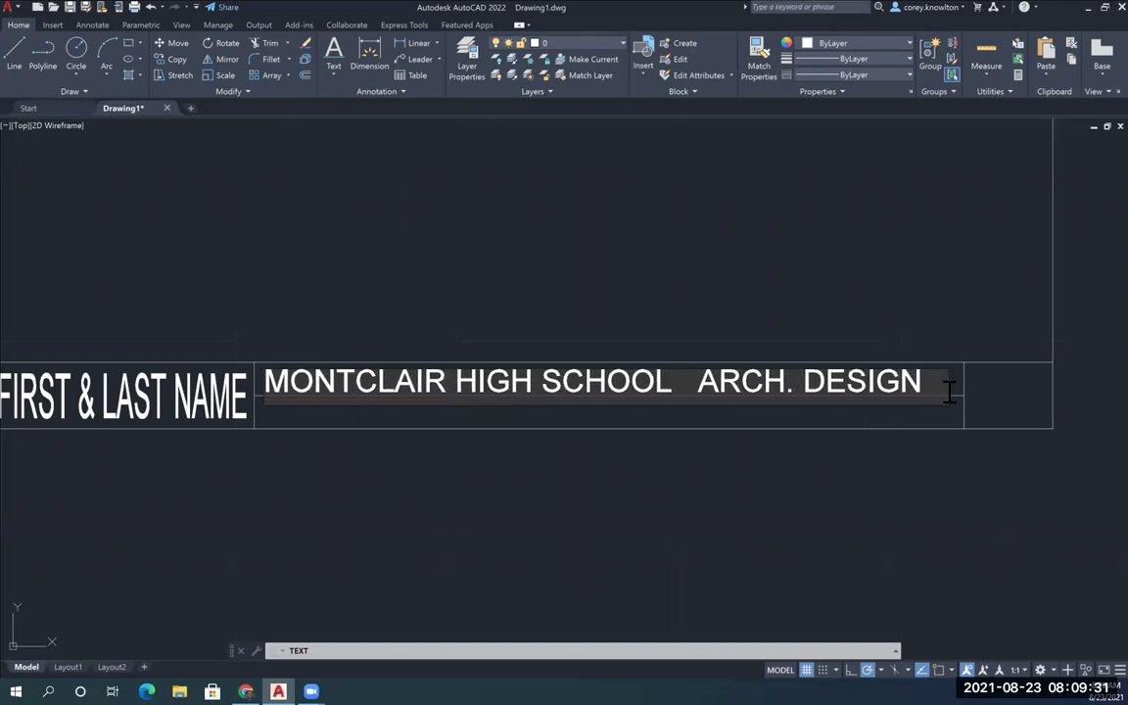
type("   PERIO")
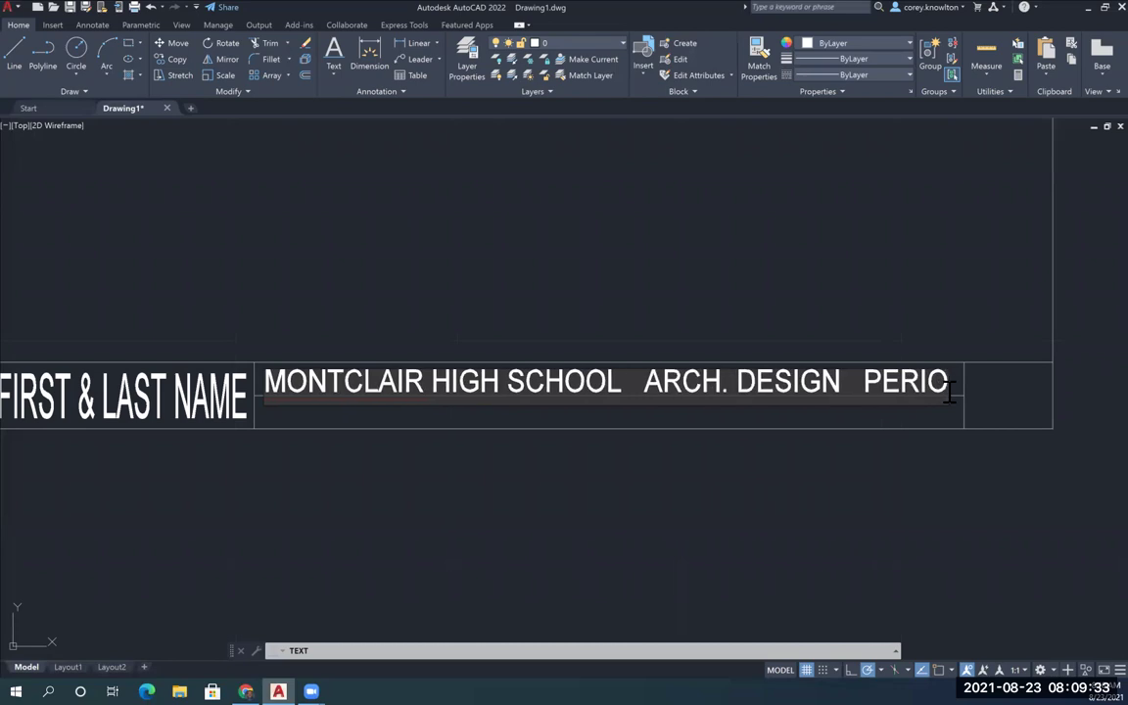
type("D 4")
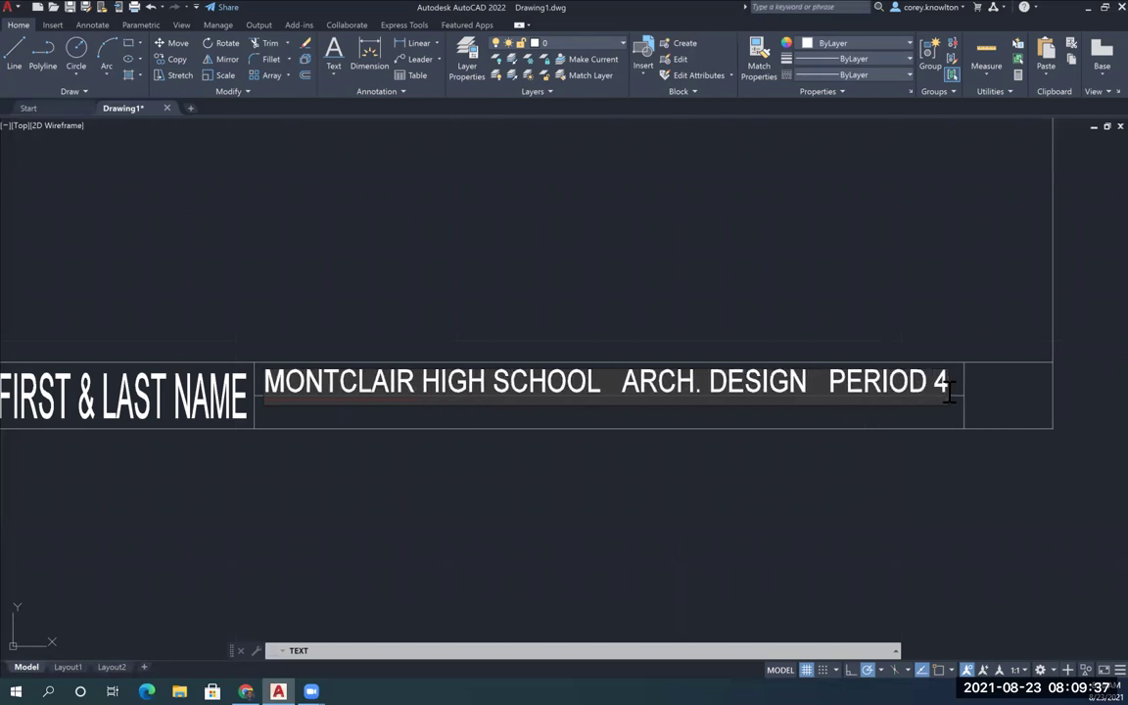
key("Return")
key("Return")
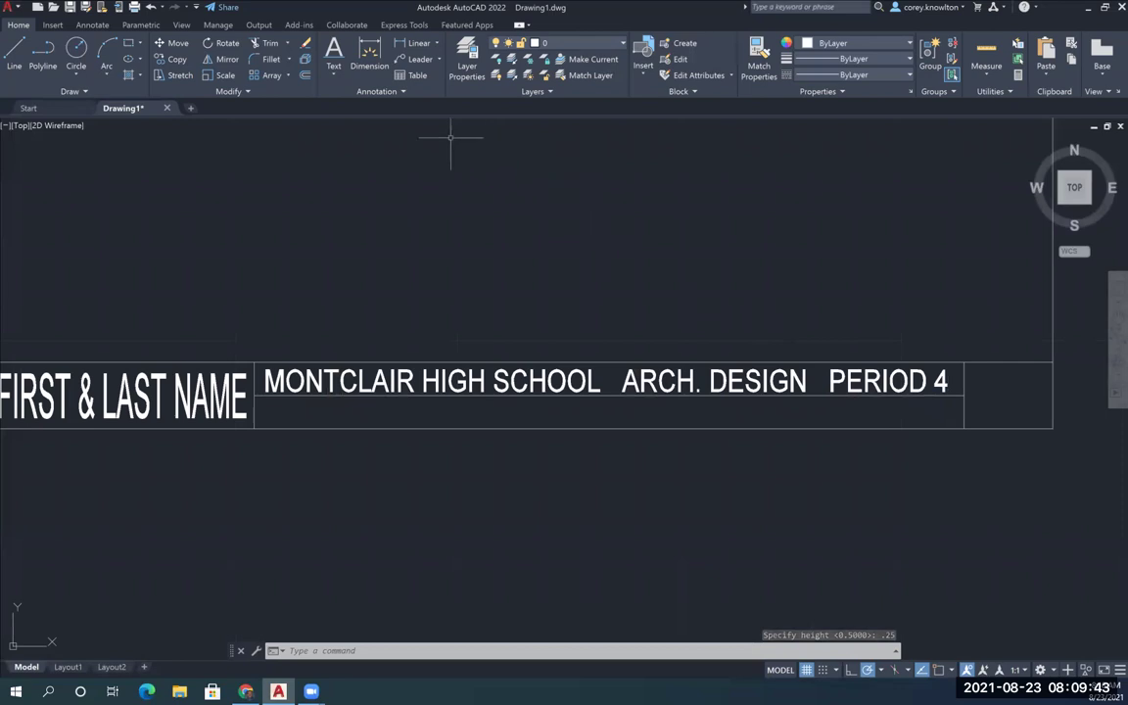
Step: Copy the school text line one row lower into the middle cell's lower row
left_click(178, 59)
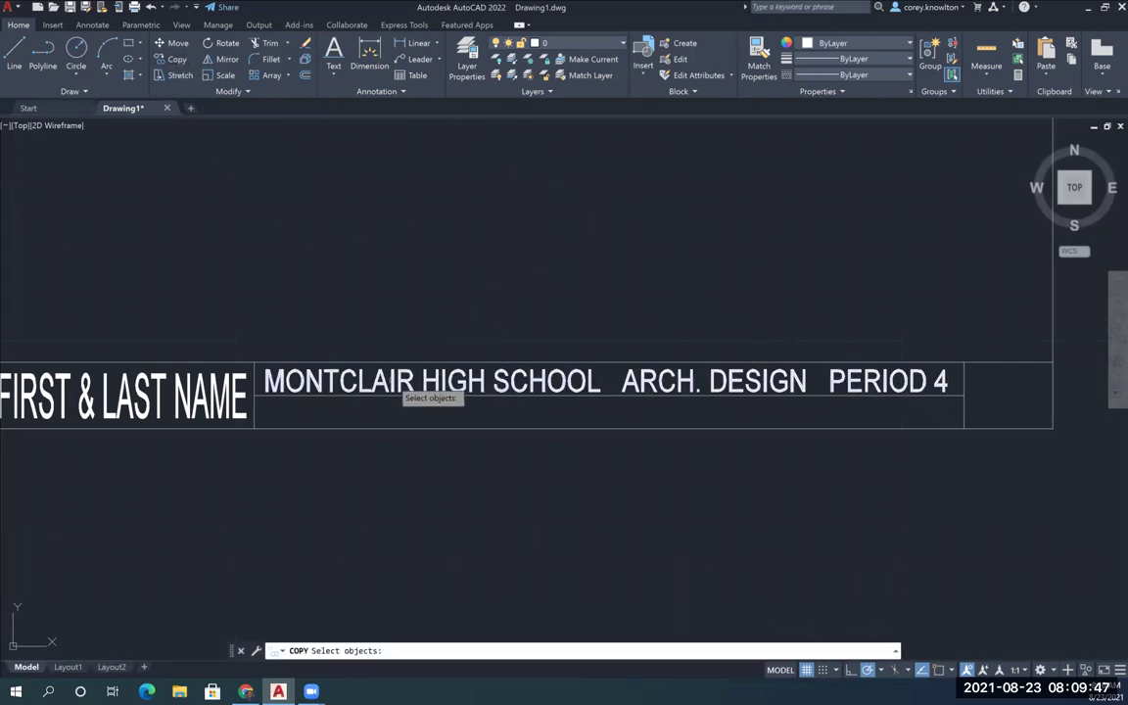
left_click(391, 380)
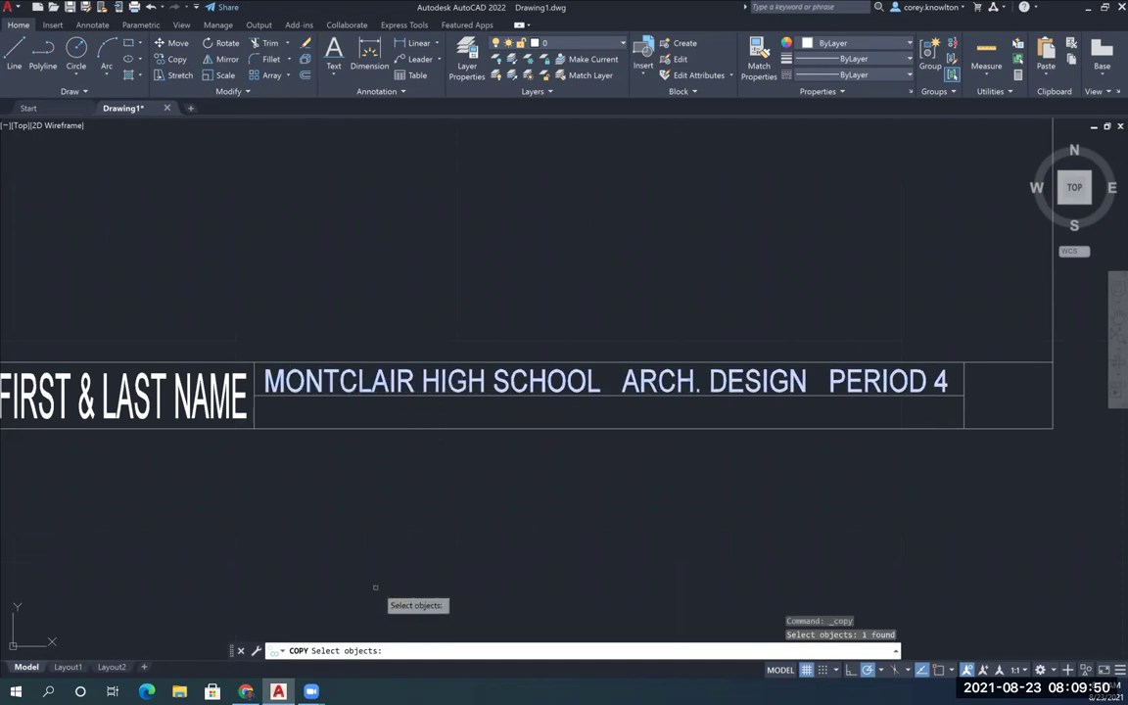
key("Return")
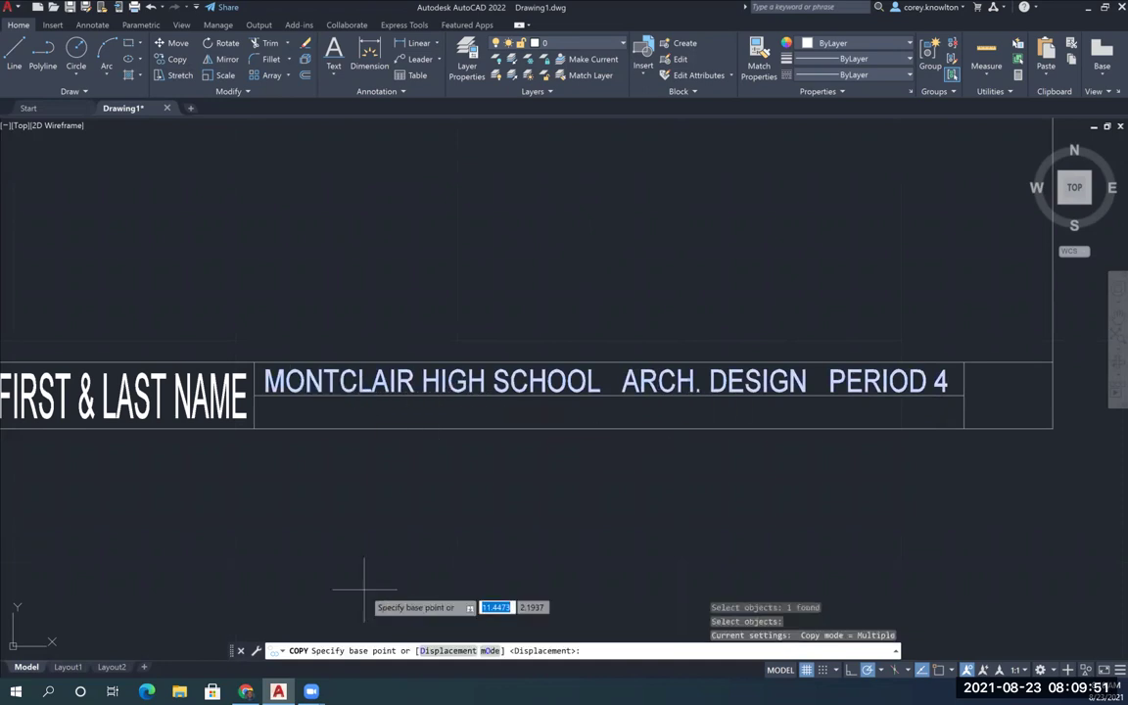
left_click(477, 456)
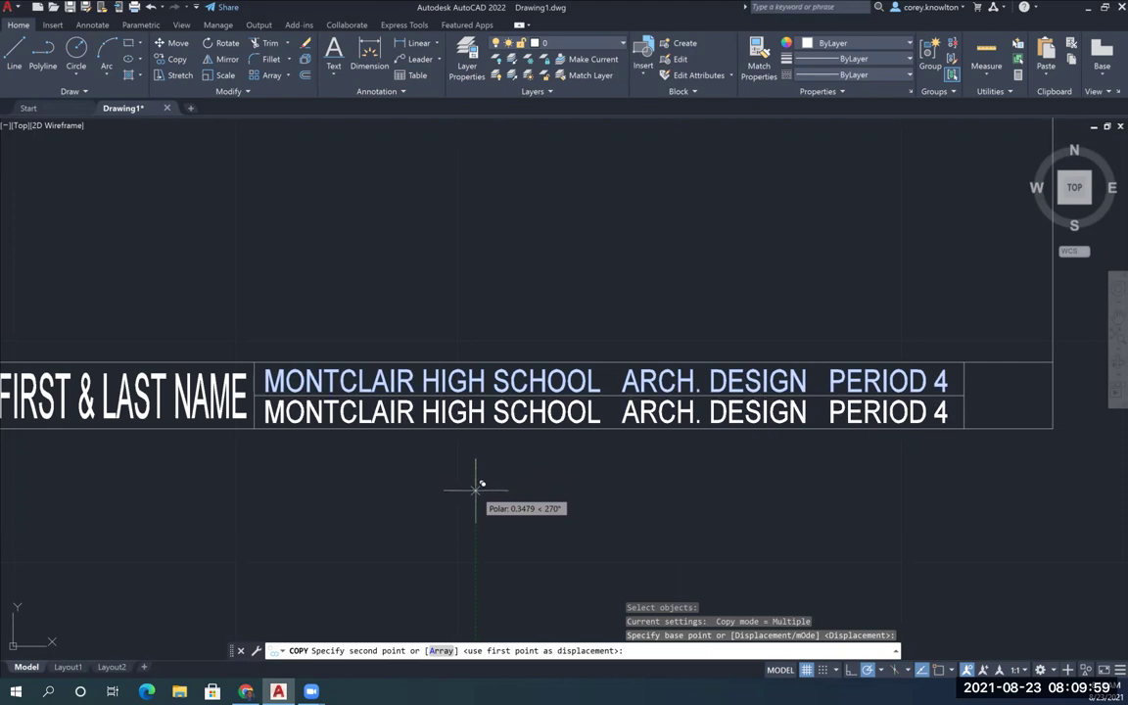
left_click(477, 486)
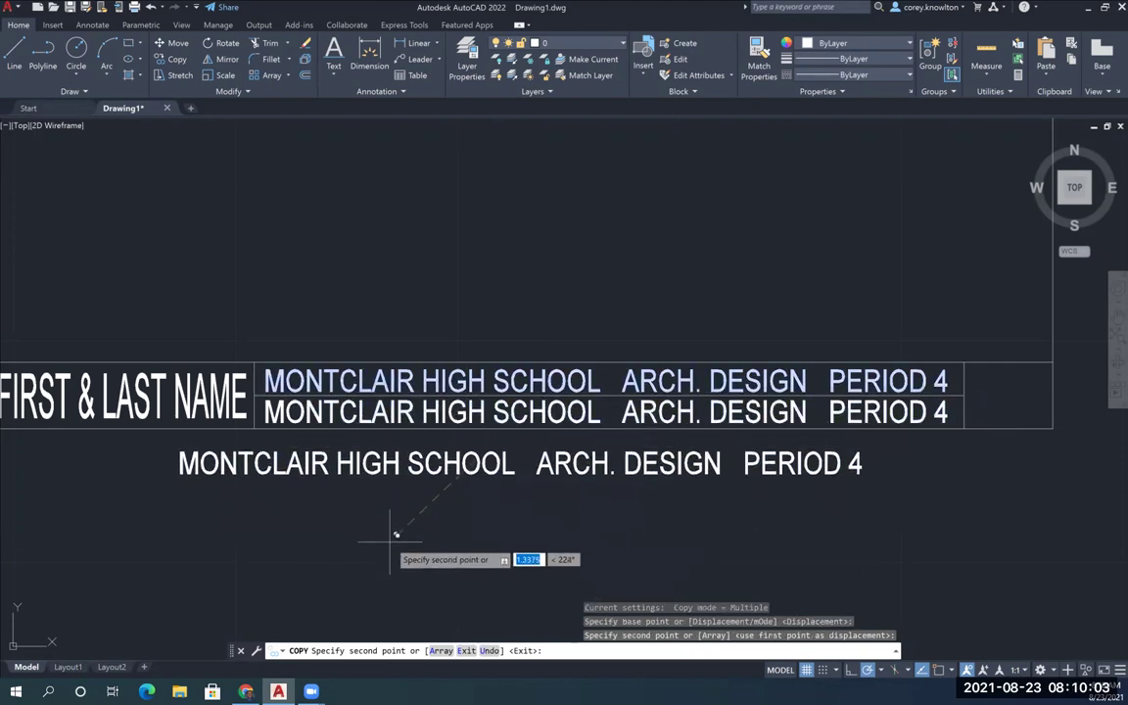
key("Return")
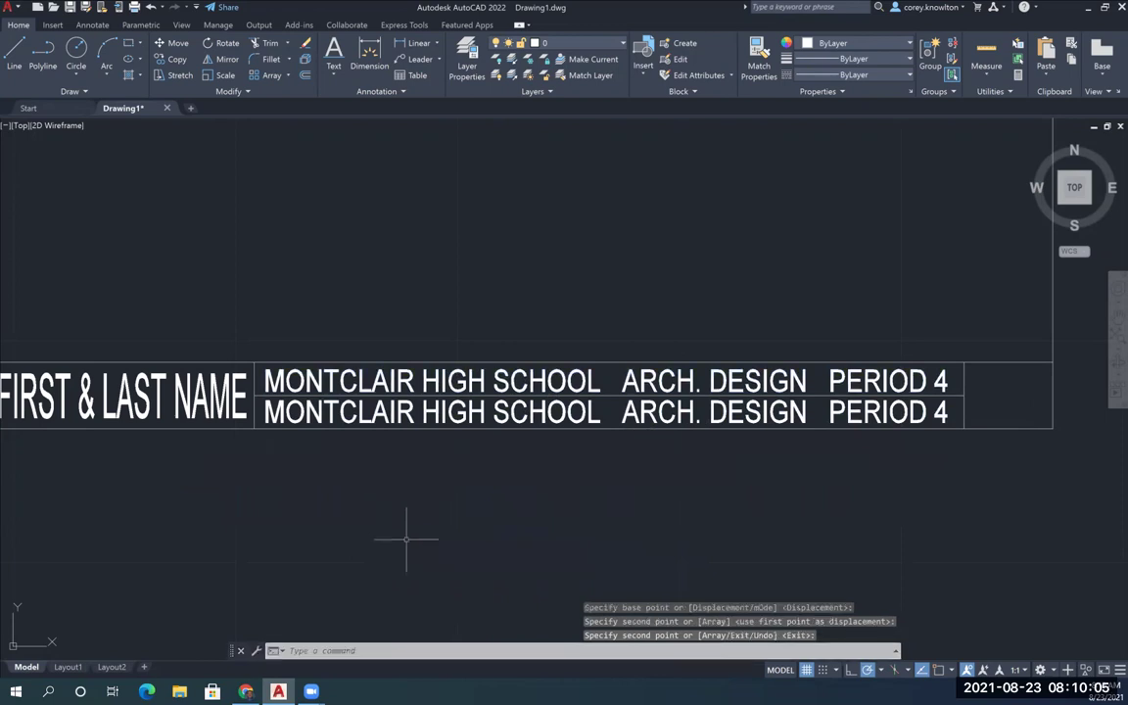
Step: Retype the copied line as 'MONTCLAIR, CALIFORNIA AUTOCAD SCORE:'
left_click(526, 411)
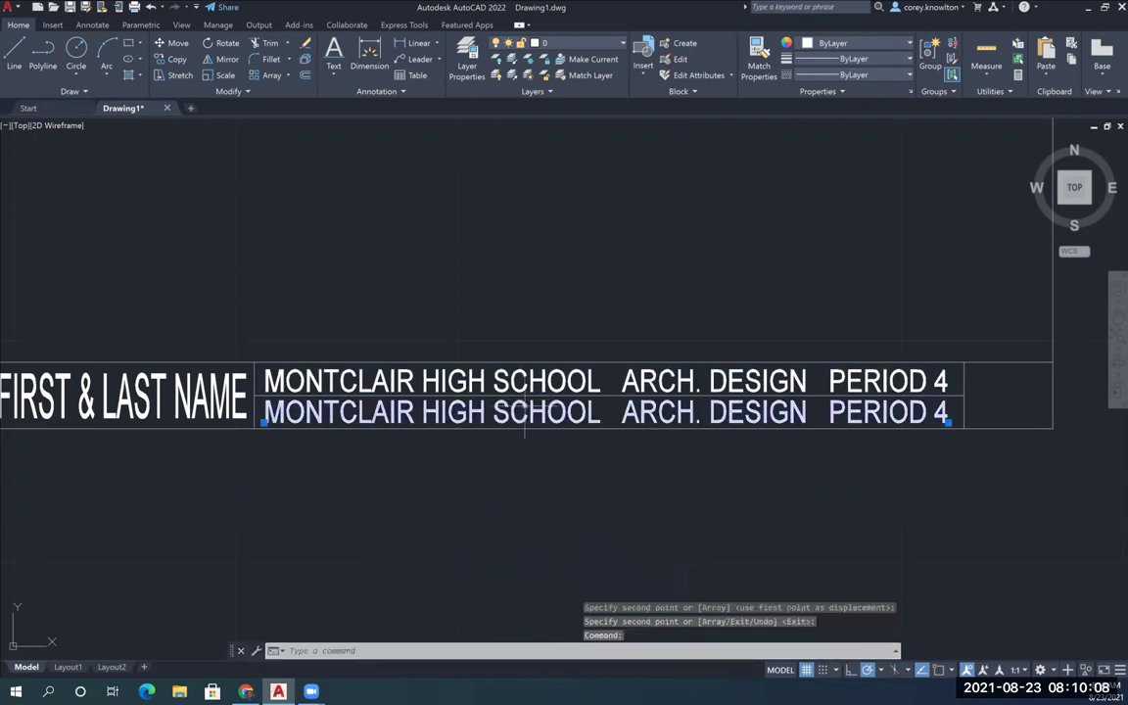
double_click(590, 413)
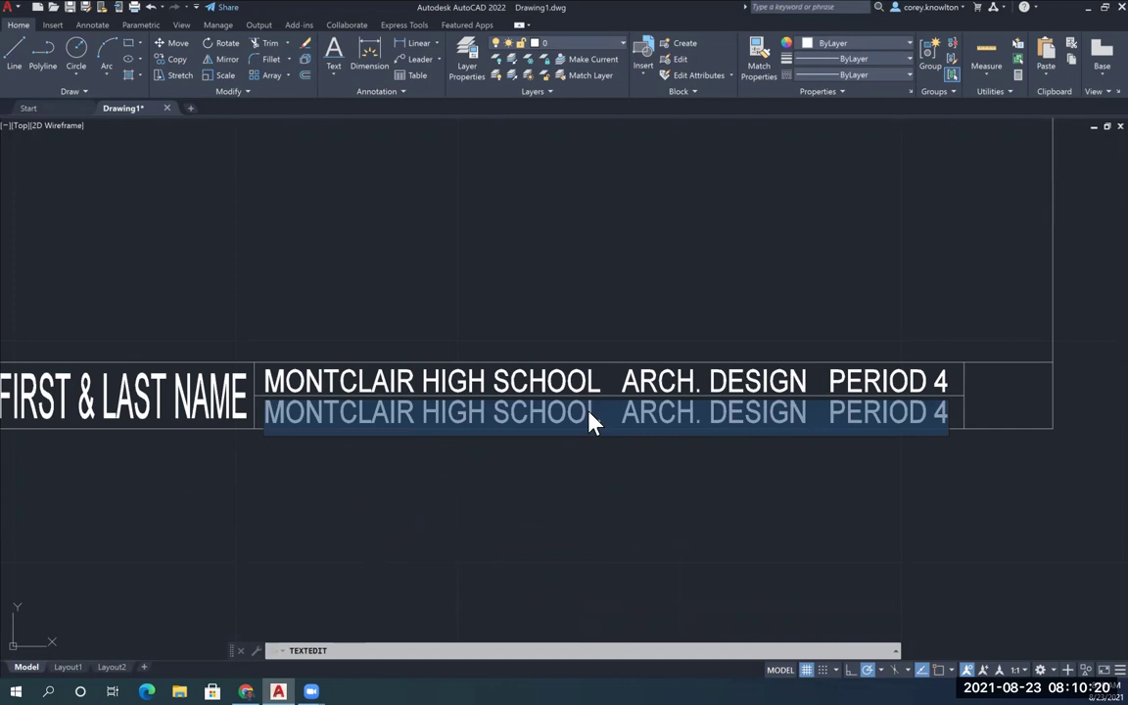
type("MONT")
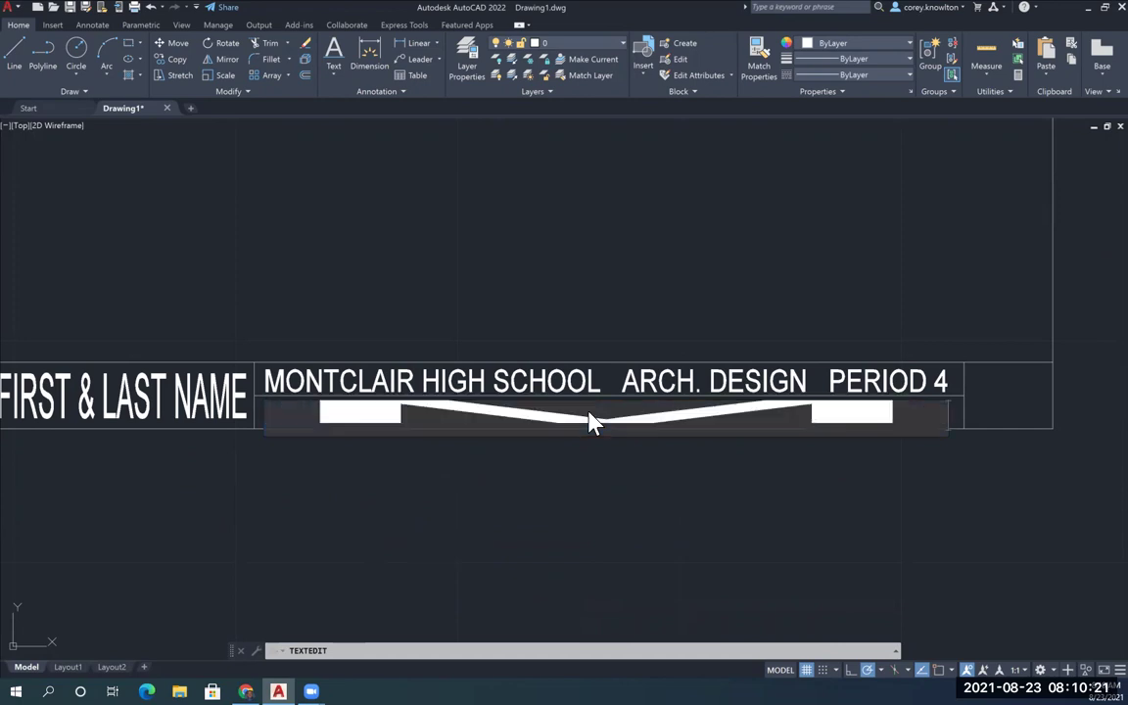
type("CLAIR, CALIFORNIA")
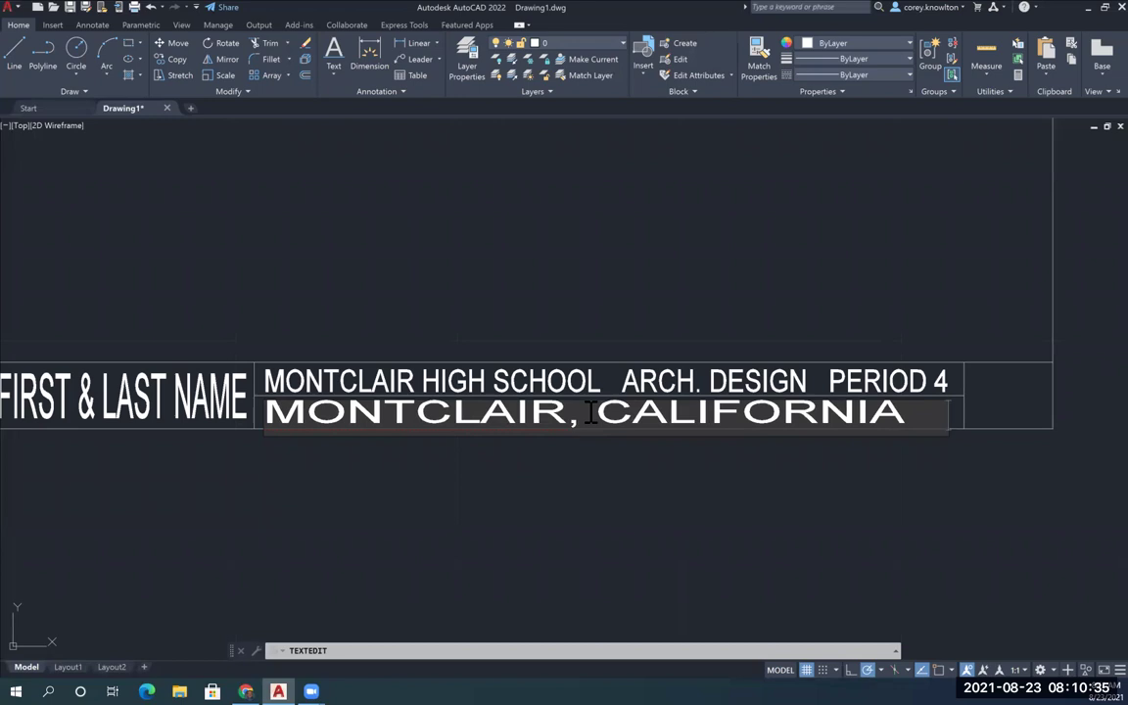
type("AUTOCAD")
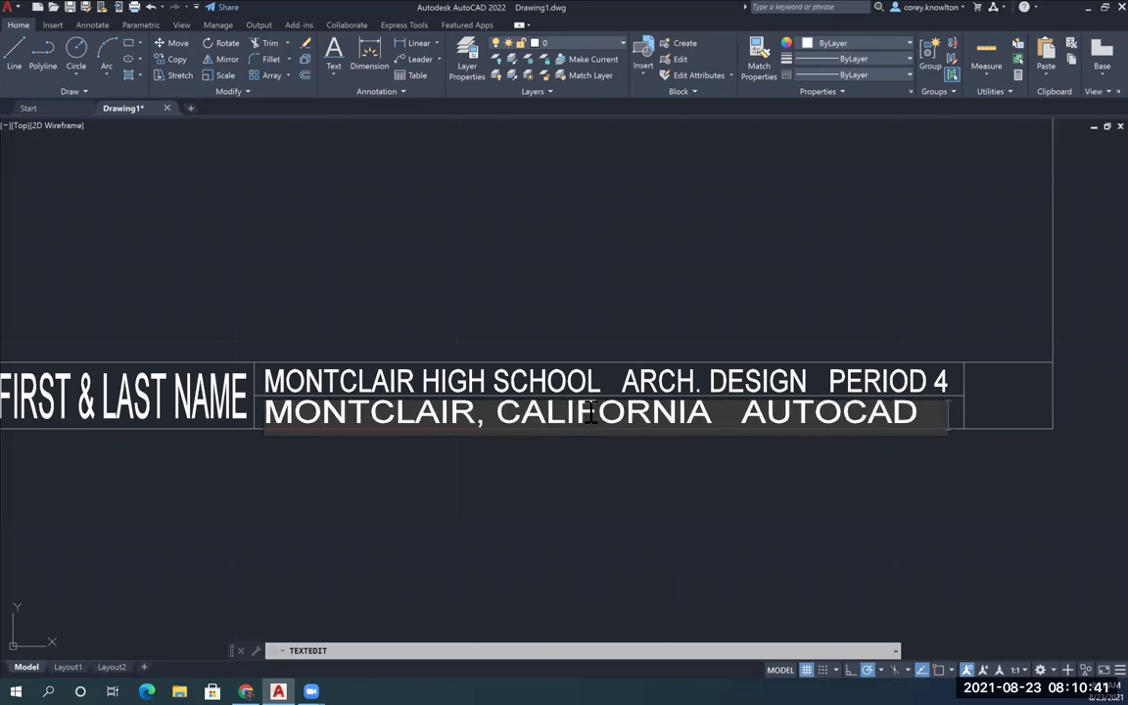
type("SCORE:")
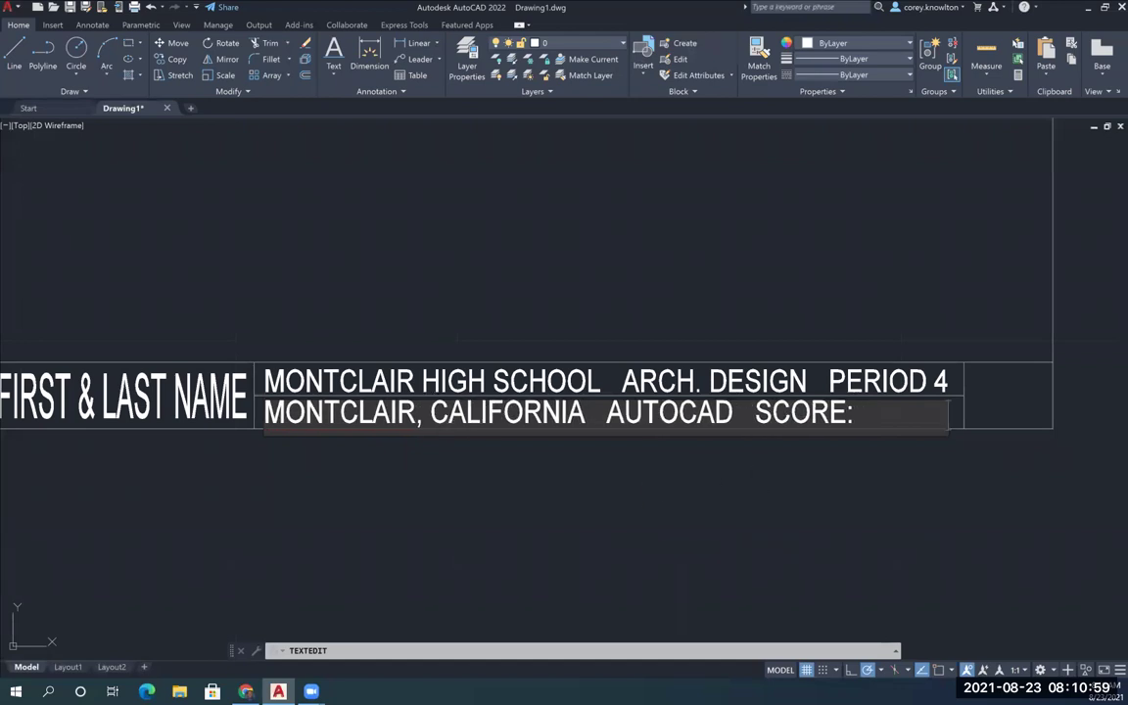
left_click(759, 474)
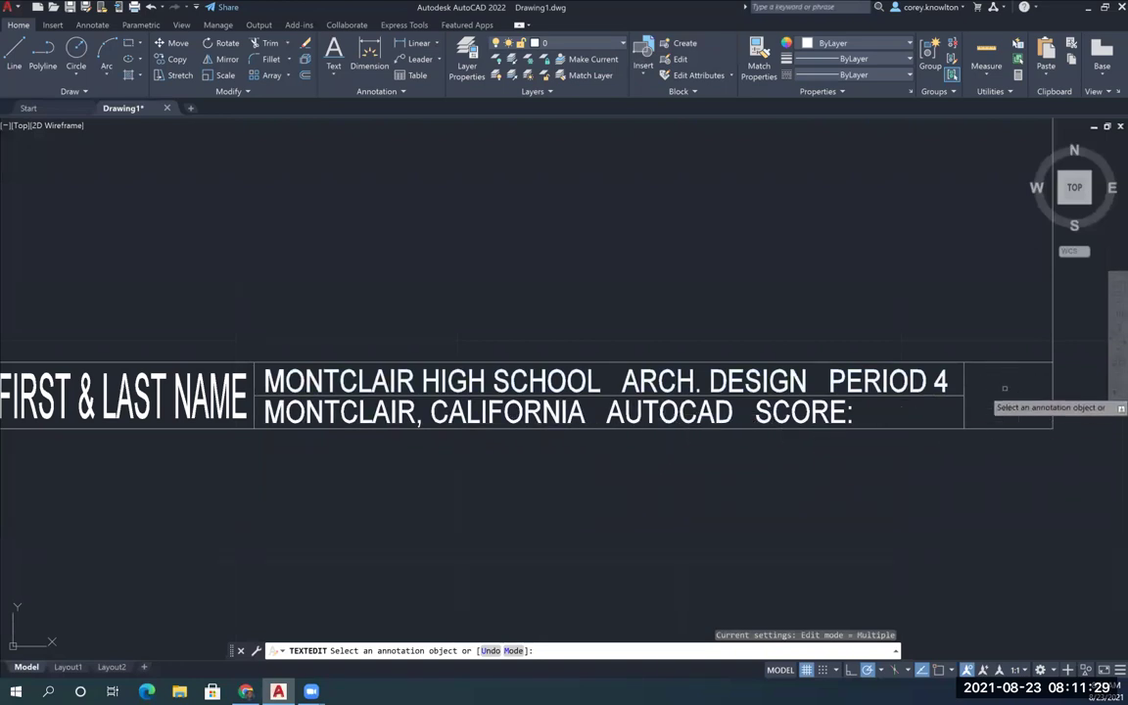
Step: Copy the MONTCLAIR, CALIFORNIA line rightward into the title block's right-end box
middle_click_drag(992, 445, 868, 446)
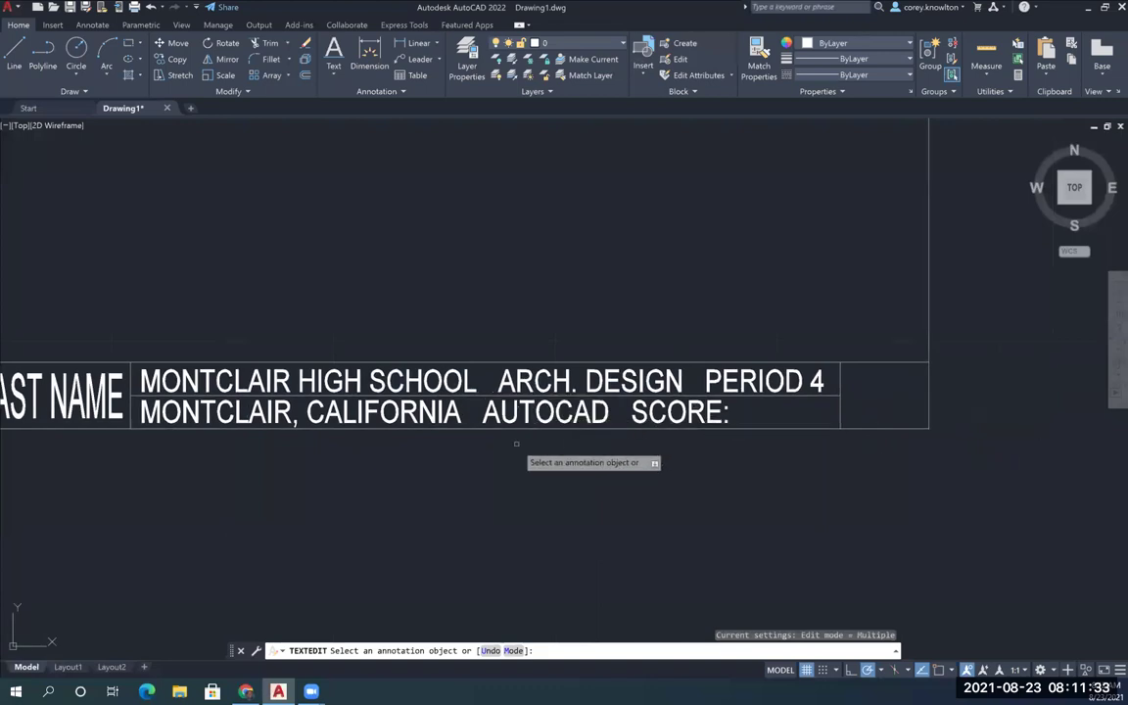
key("Return")
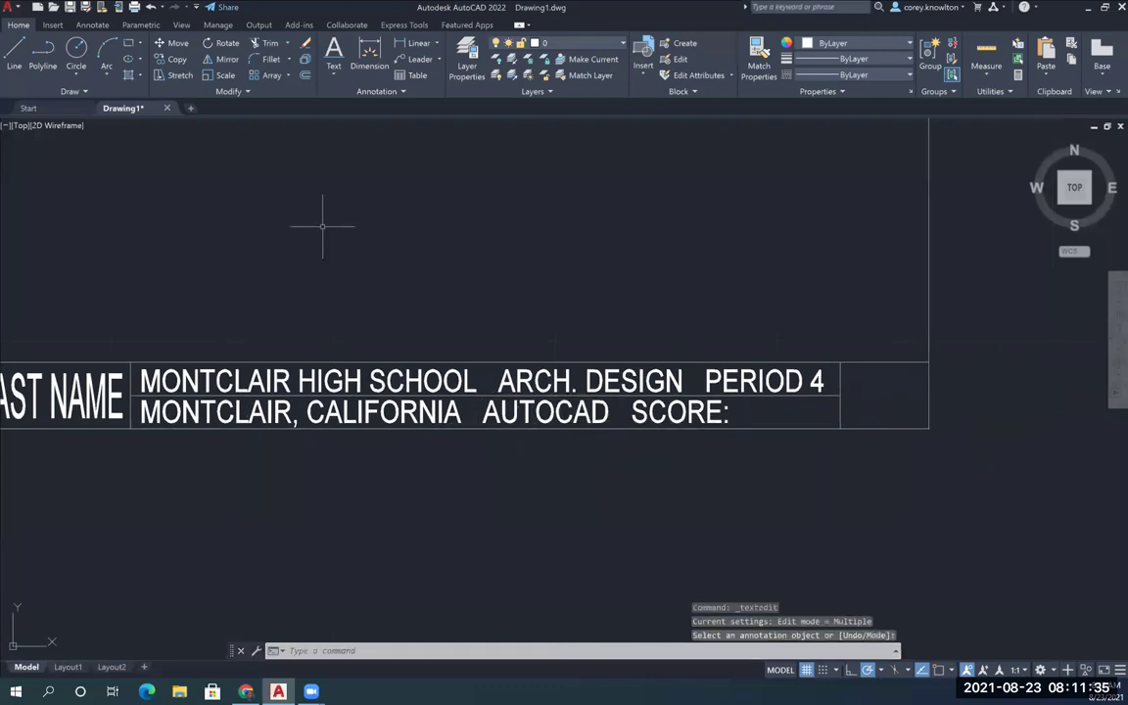
left_click(175, 59)
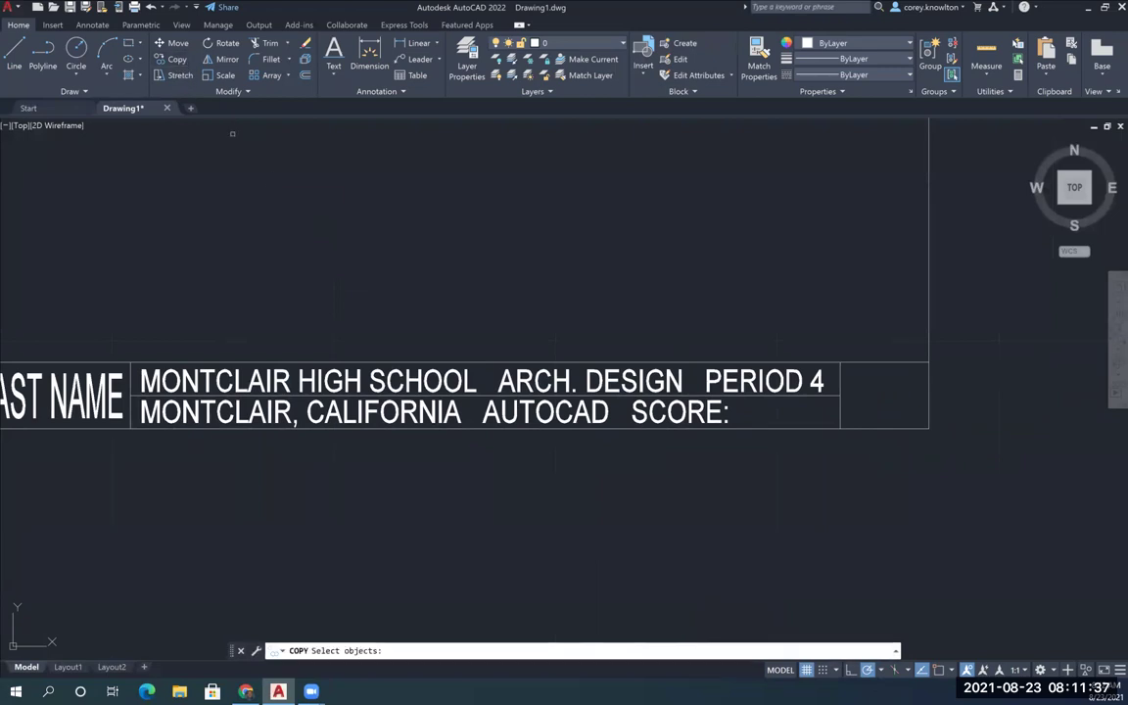
left_click(344, 411)
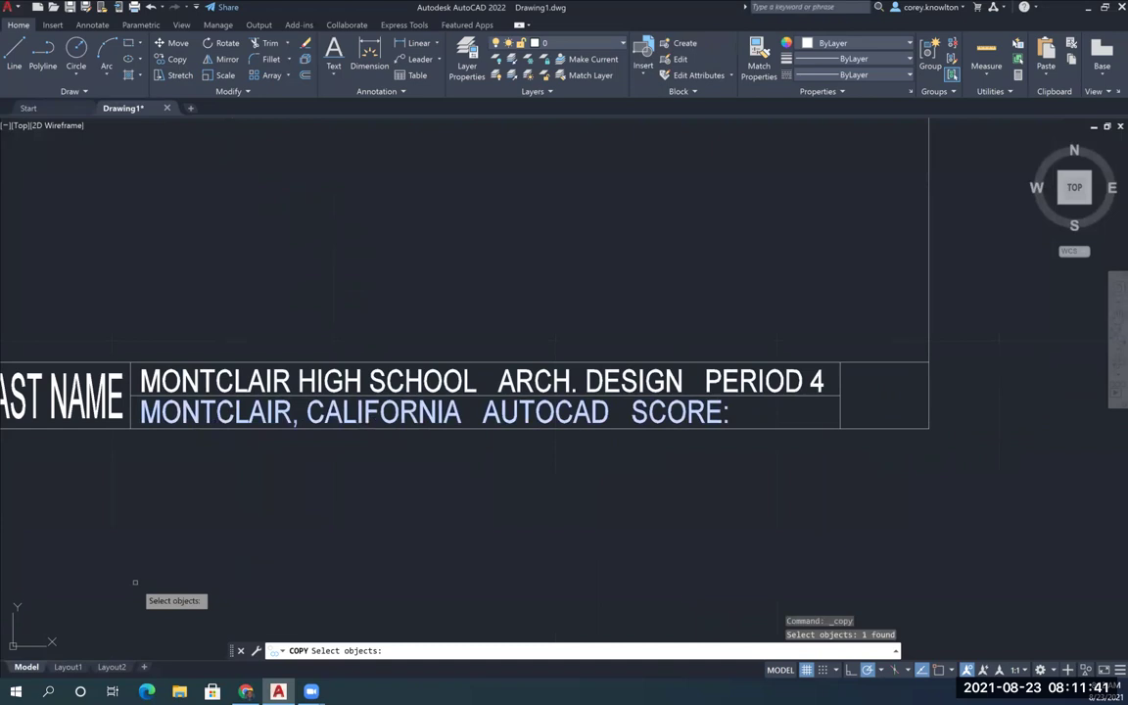
key("Return")
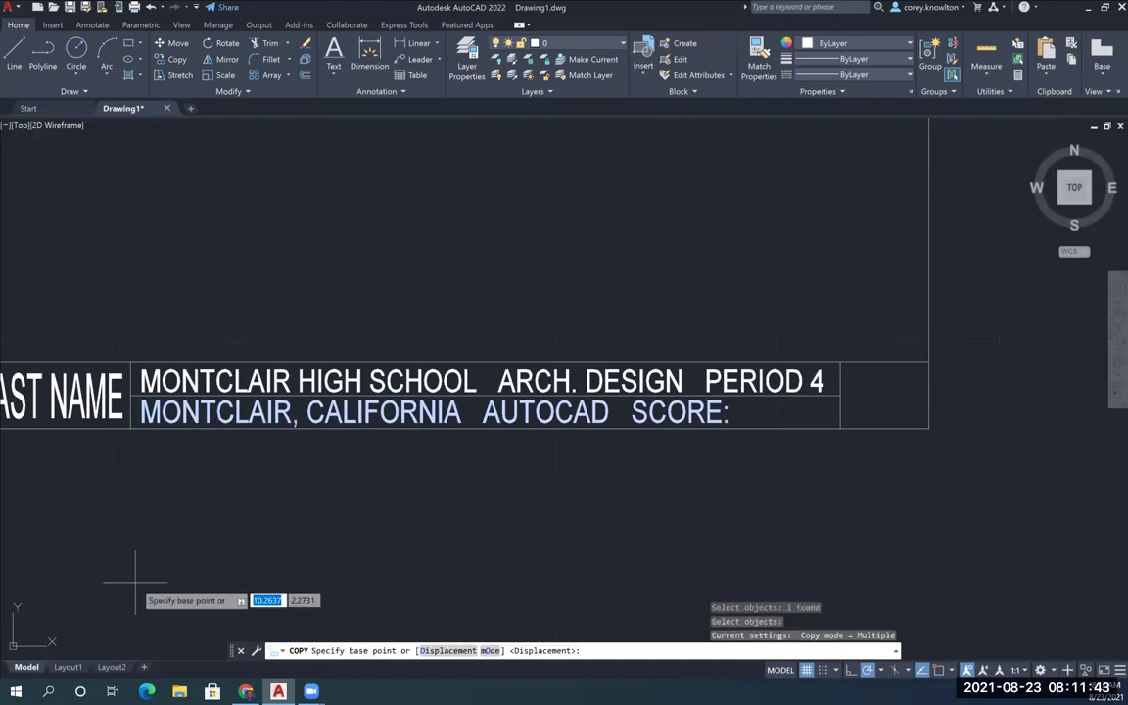
left_click(147, 466)
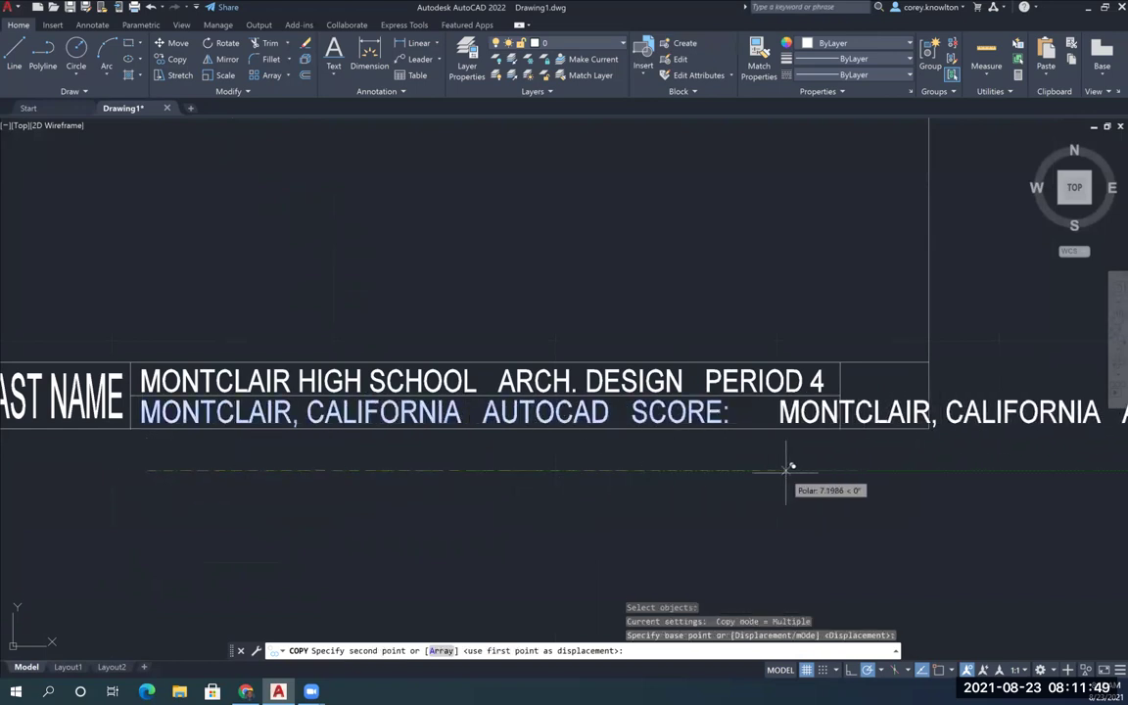
left_click(866, 469)
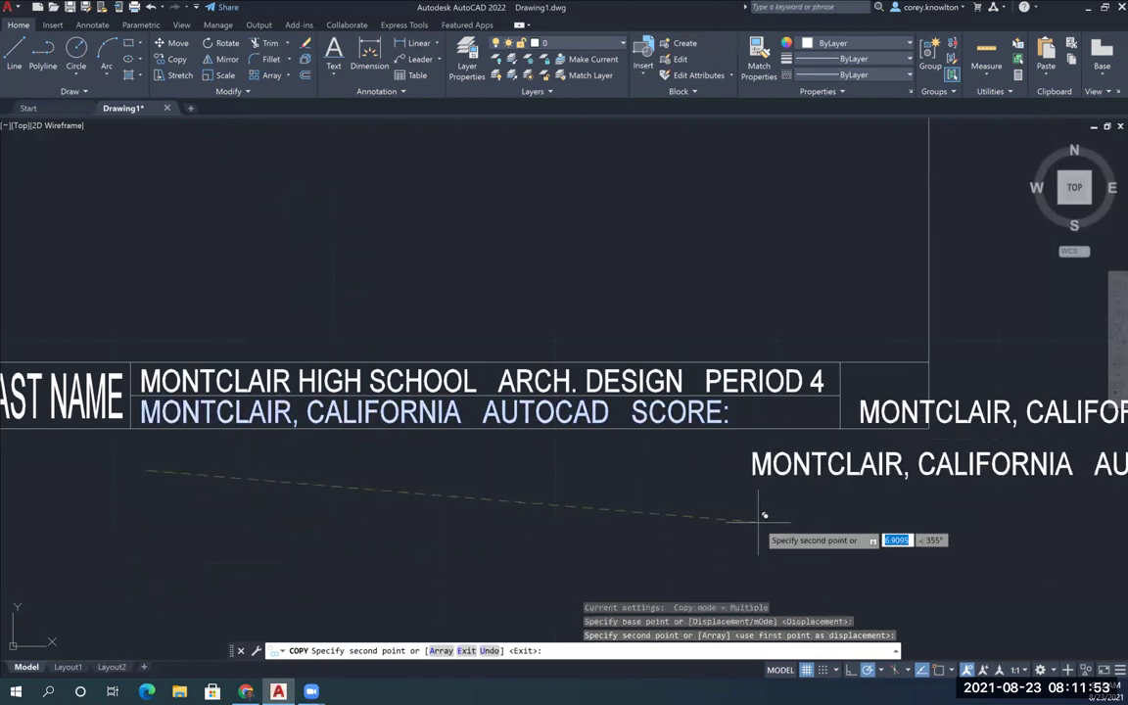
key("Return")
Step: Drag the copied line's right grip inward so it squeezes into the end box
scroll(755, 524, "down", 3)
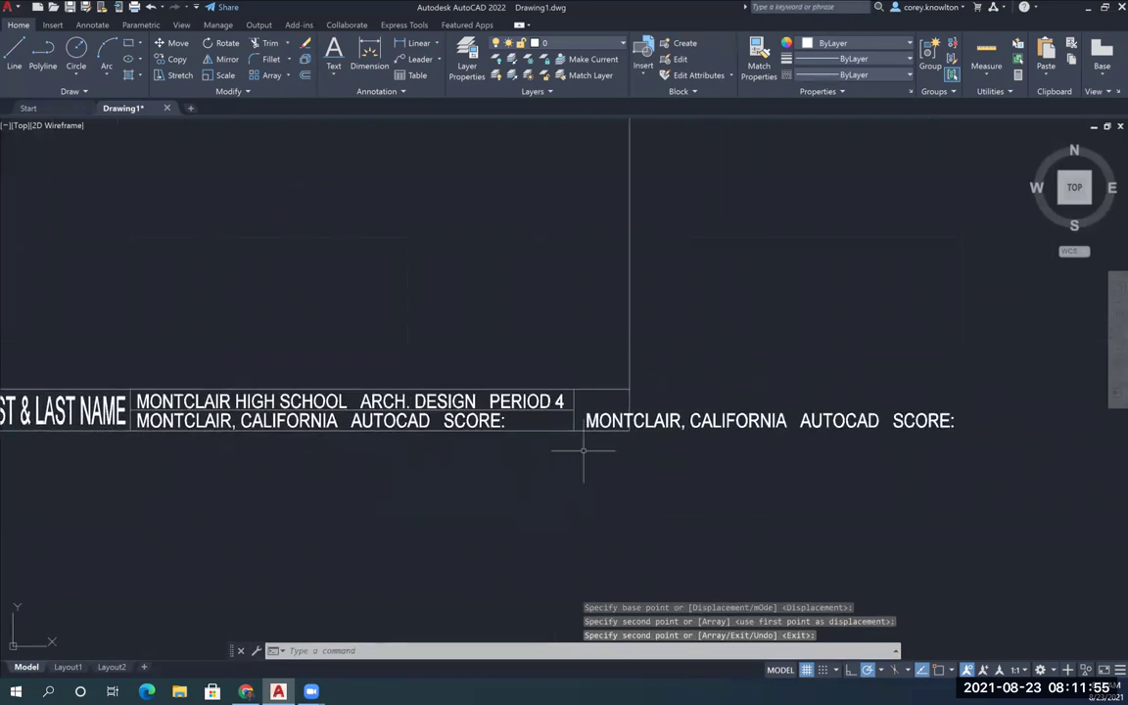
left_click(737, 452)
left_click(631, 364)
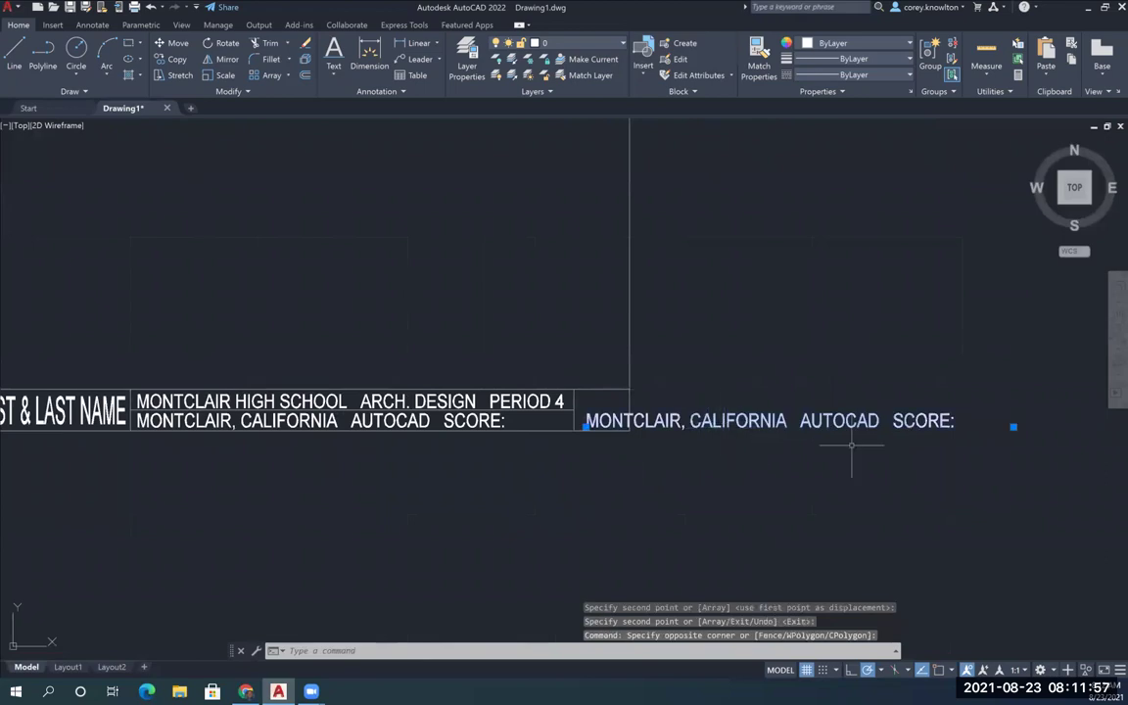
left_click(1014, 426)
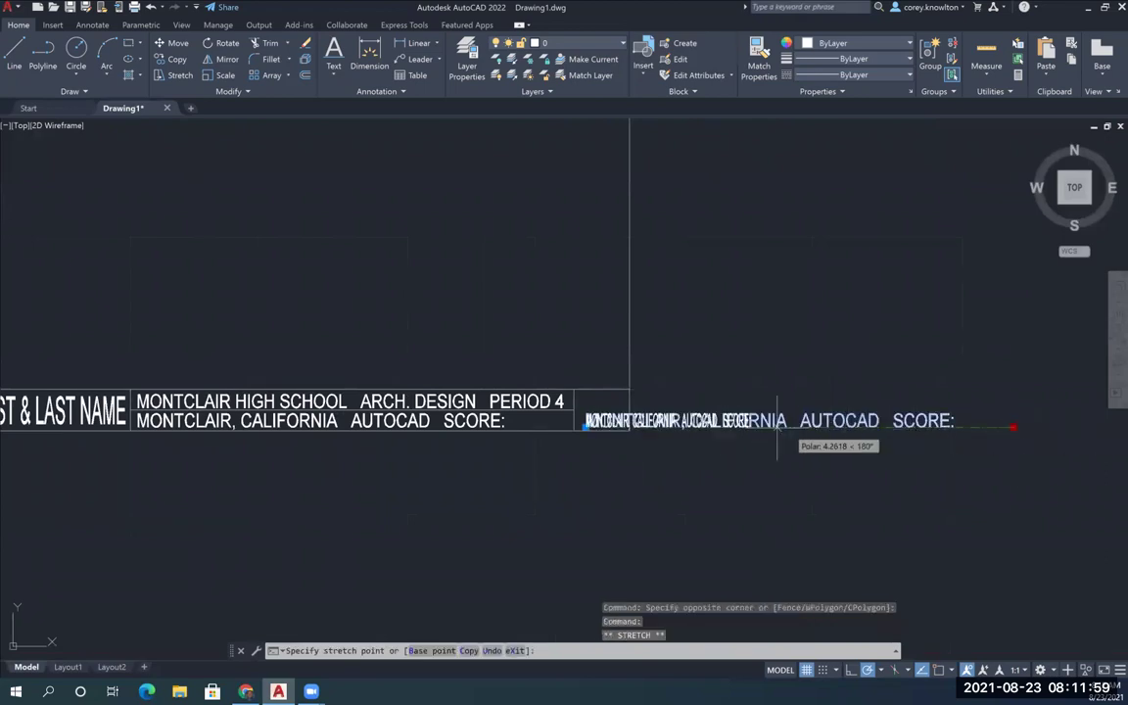
left_click(616, 423)
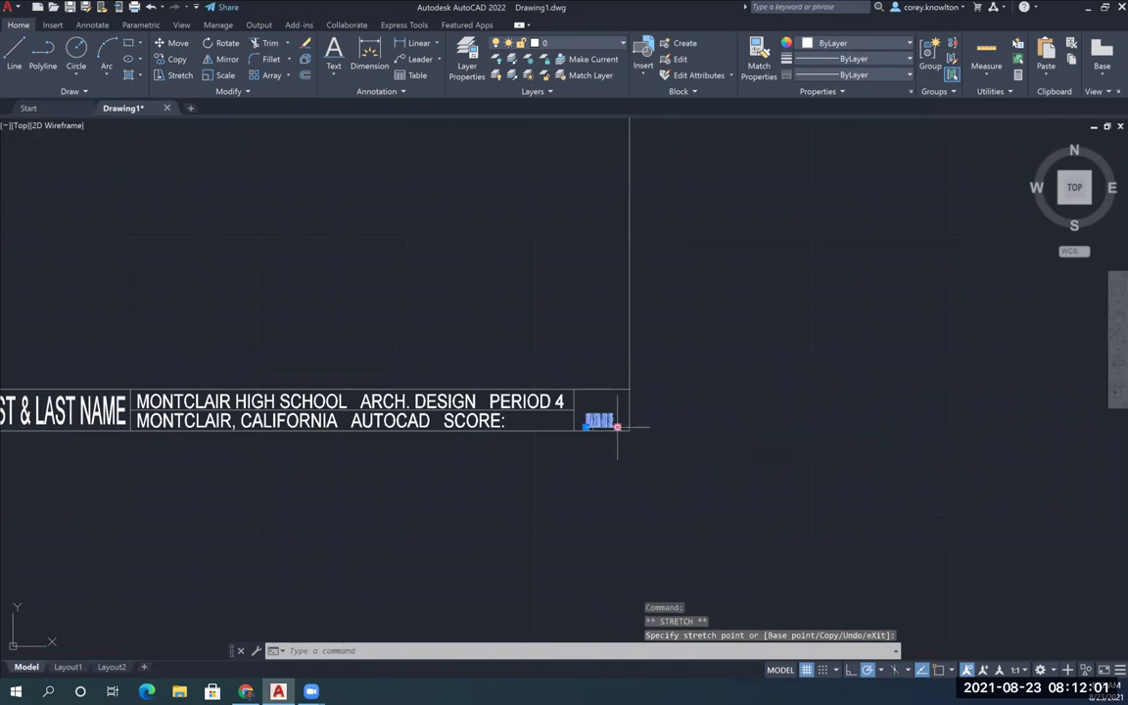
scroll(602, 431, "up", 5)
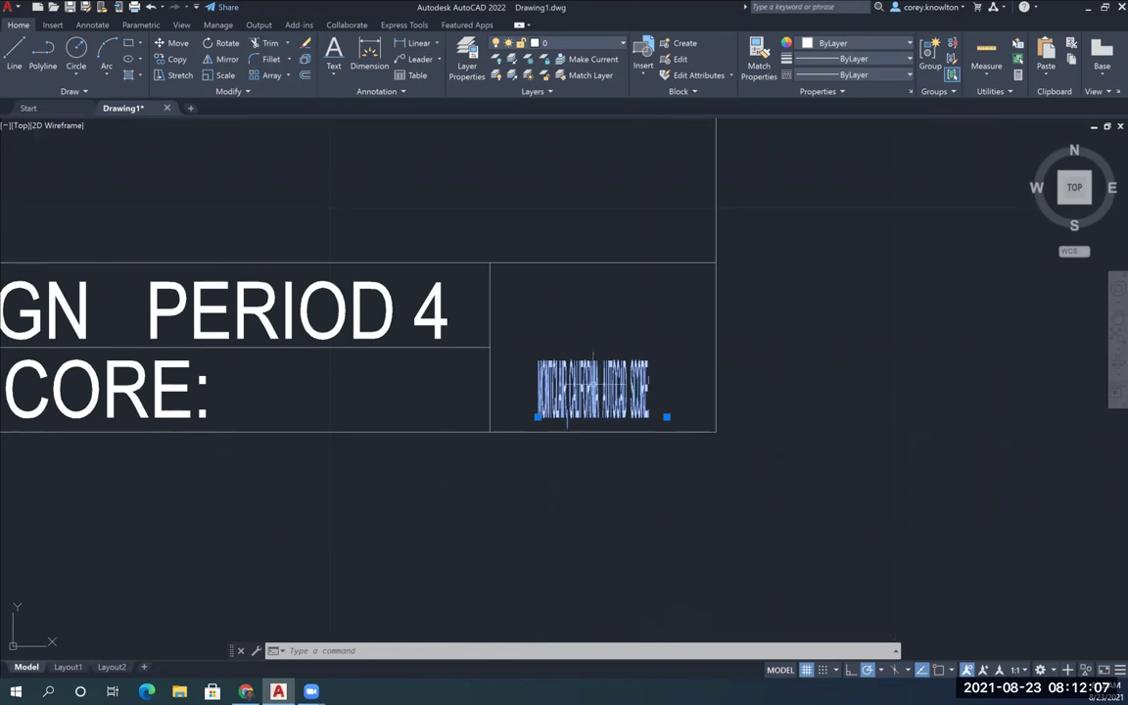
Step: Replace the squeezed city line in the right-end box with the text '1-1'
double_click(591, 400)
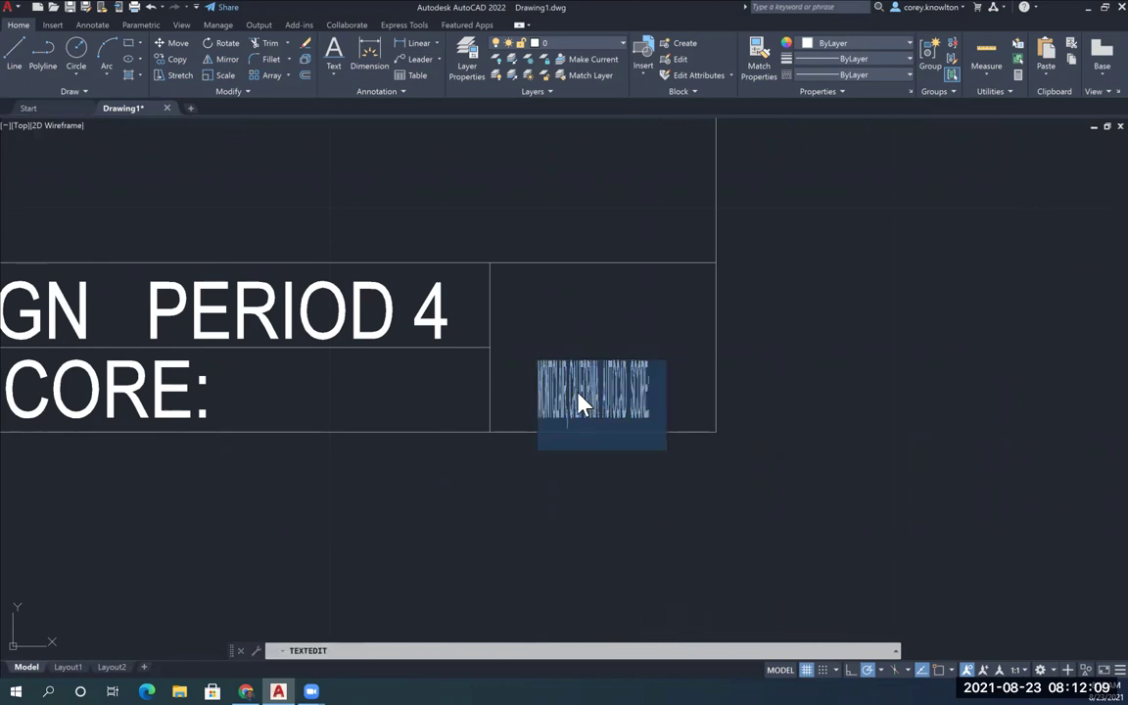
type("1-1")
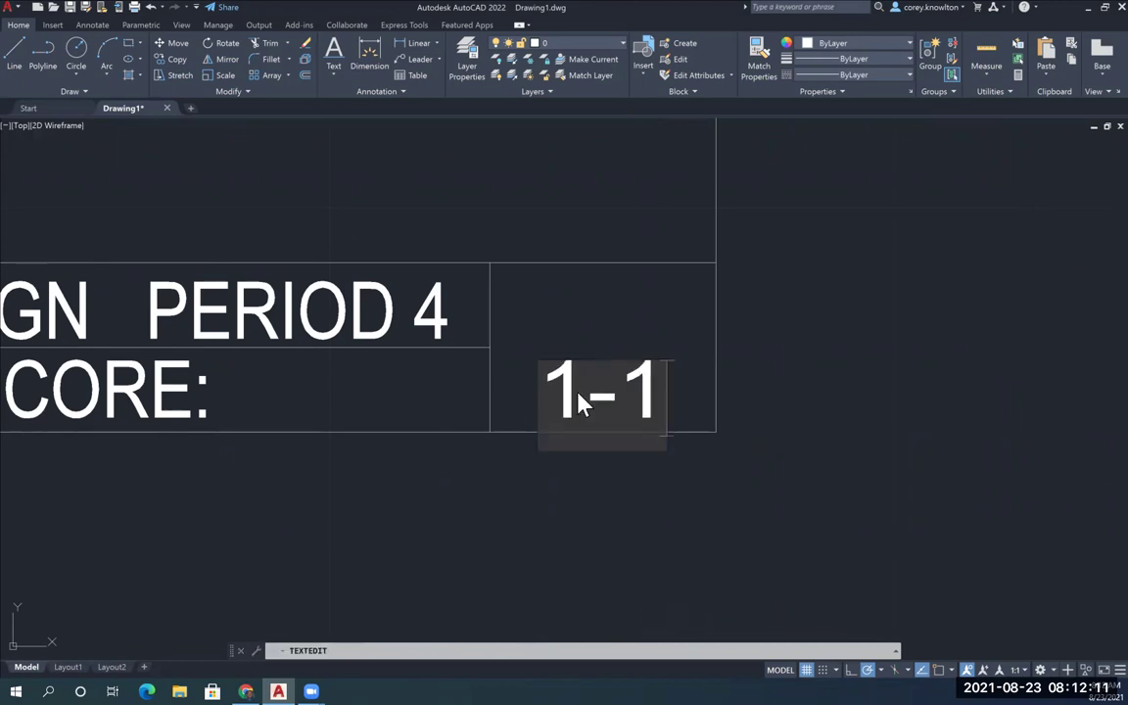
key("Return")
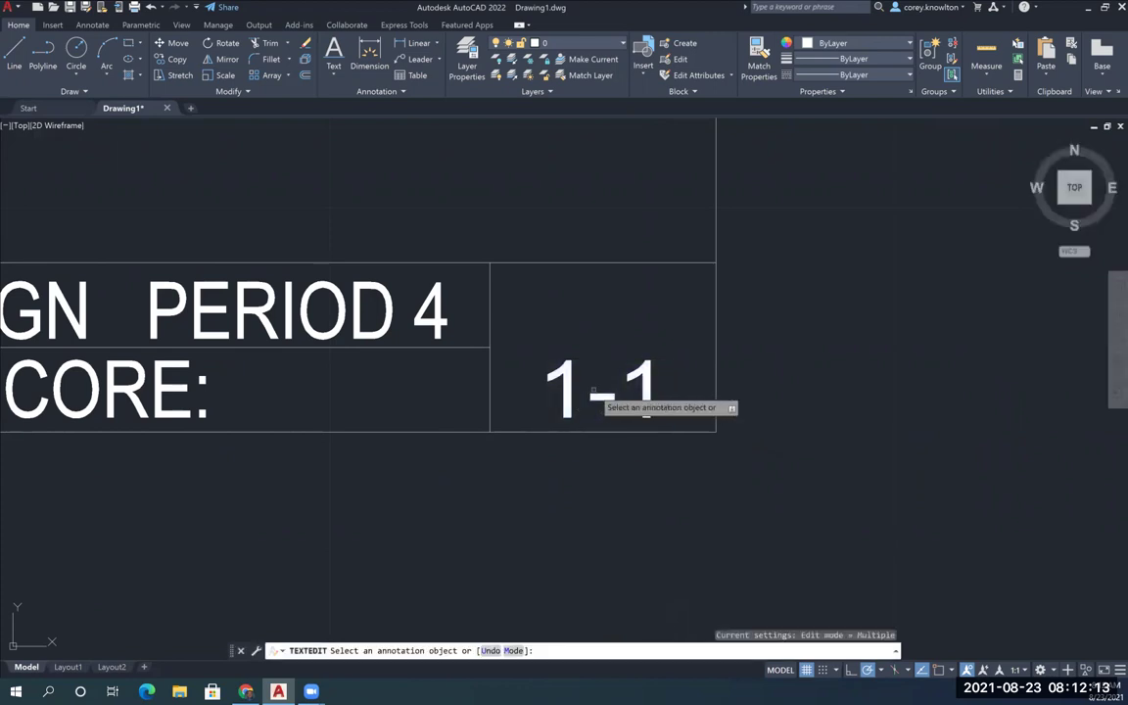
Step: Copy the 1-1 text straight up into the right box's upper cell
left_click(179, 61)
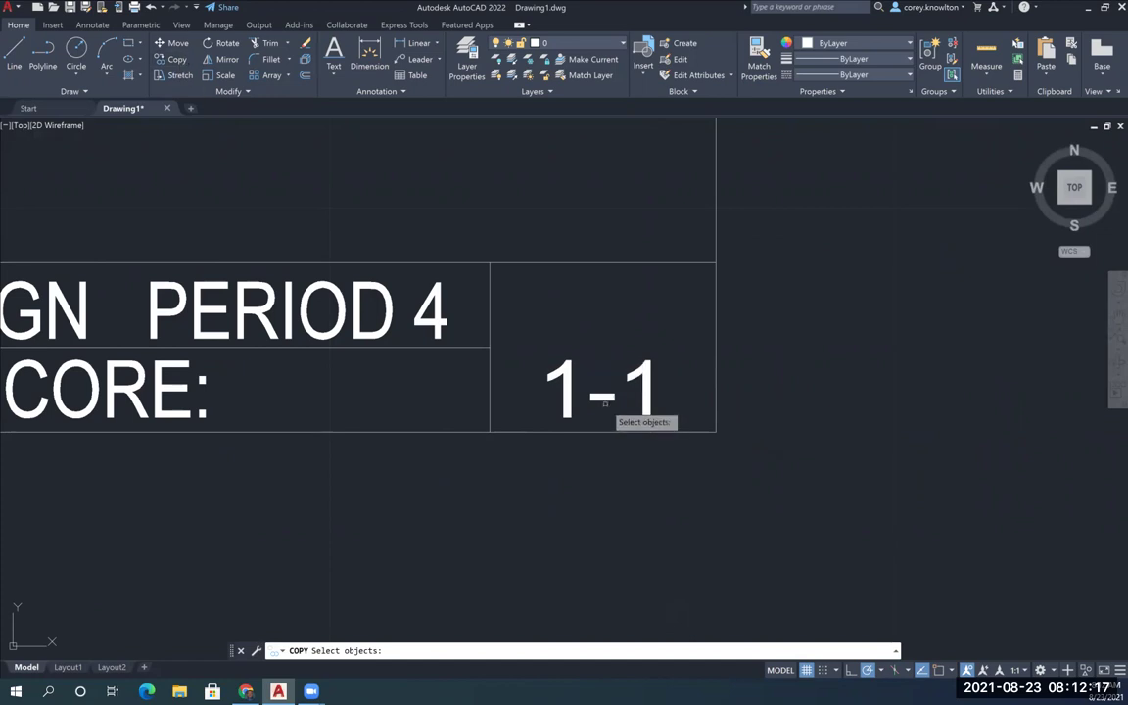
left_click(602, 399)
left_click(547, 351)
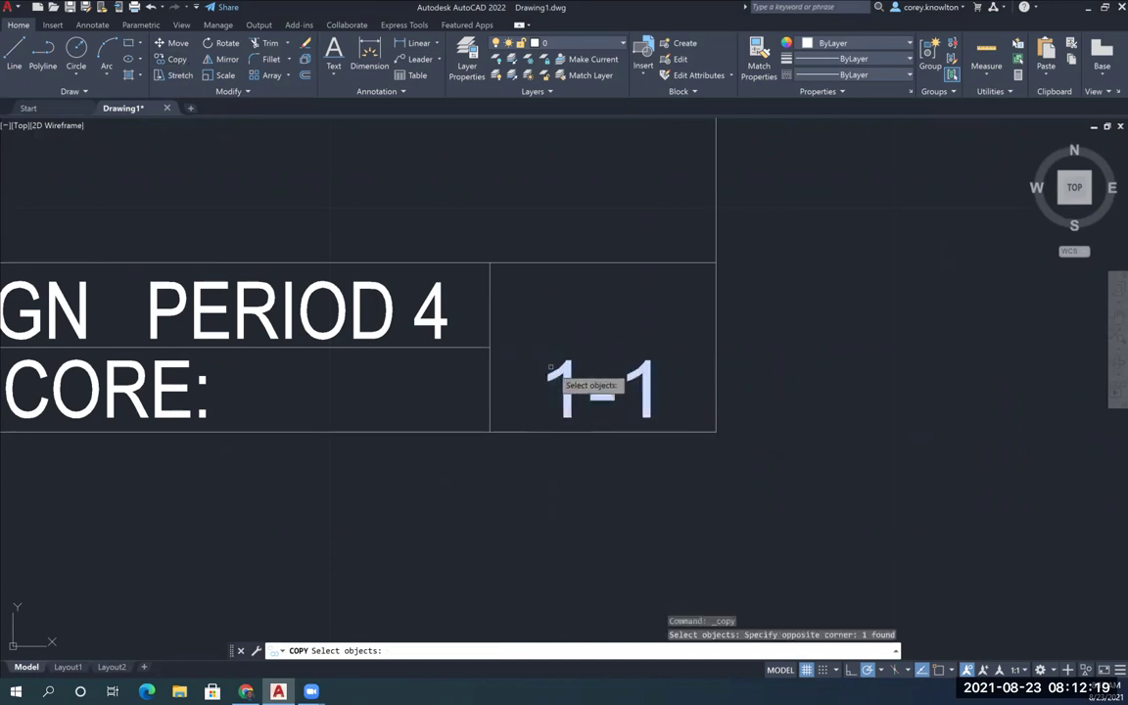
left_click(666, 412)
left_click(611, 381)
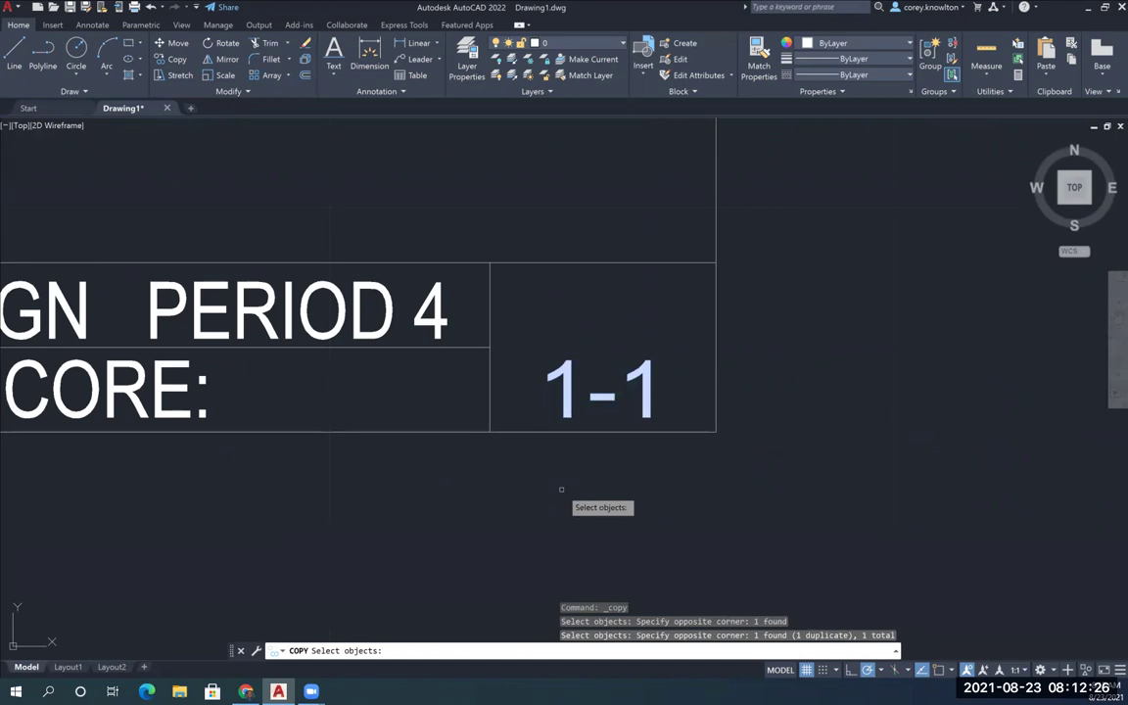
key("Return")
left_click(658, 395)
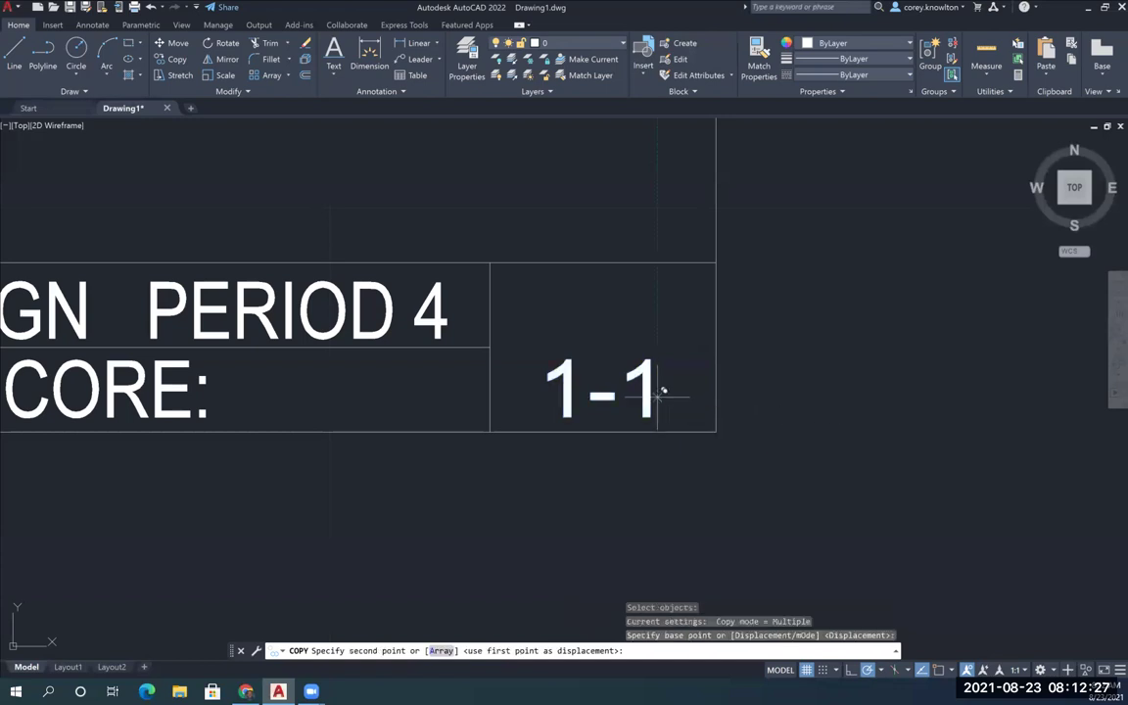
left_click(664, 311)
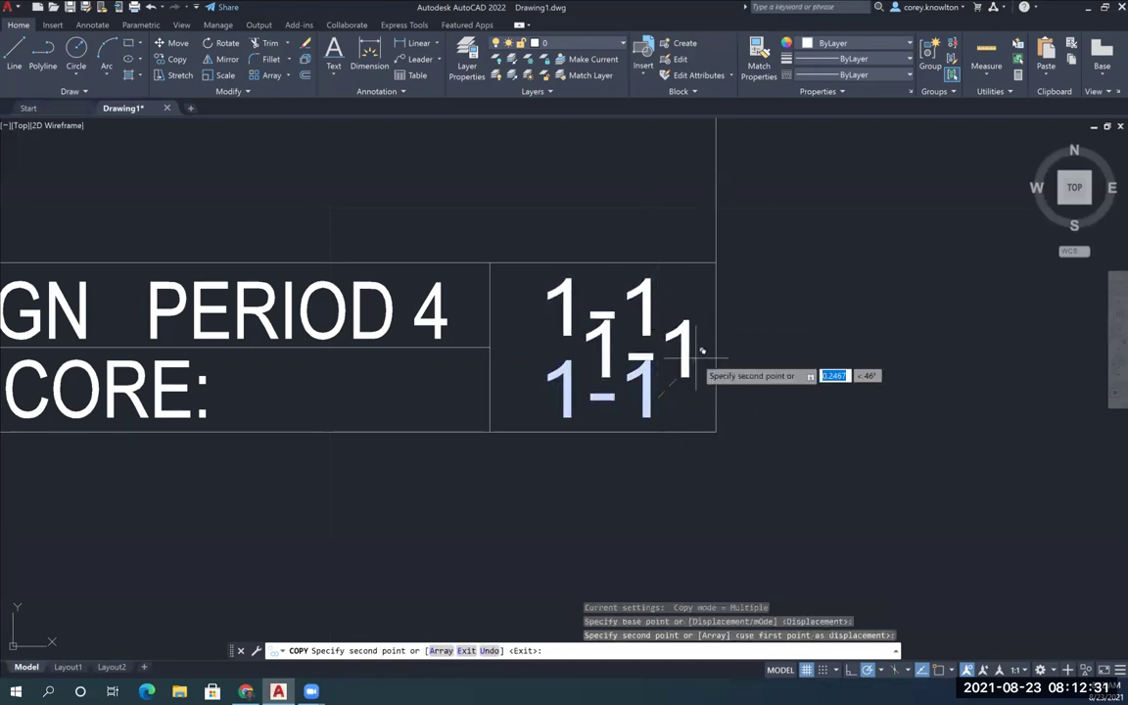
key("Return")
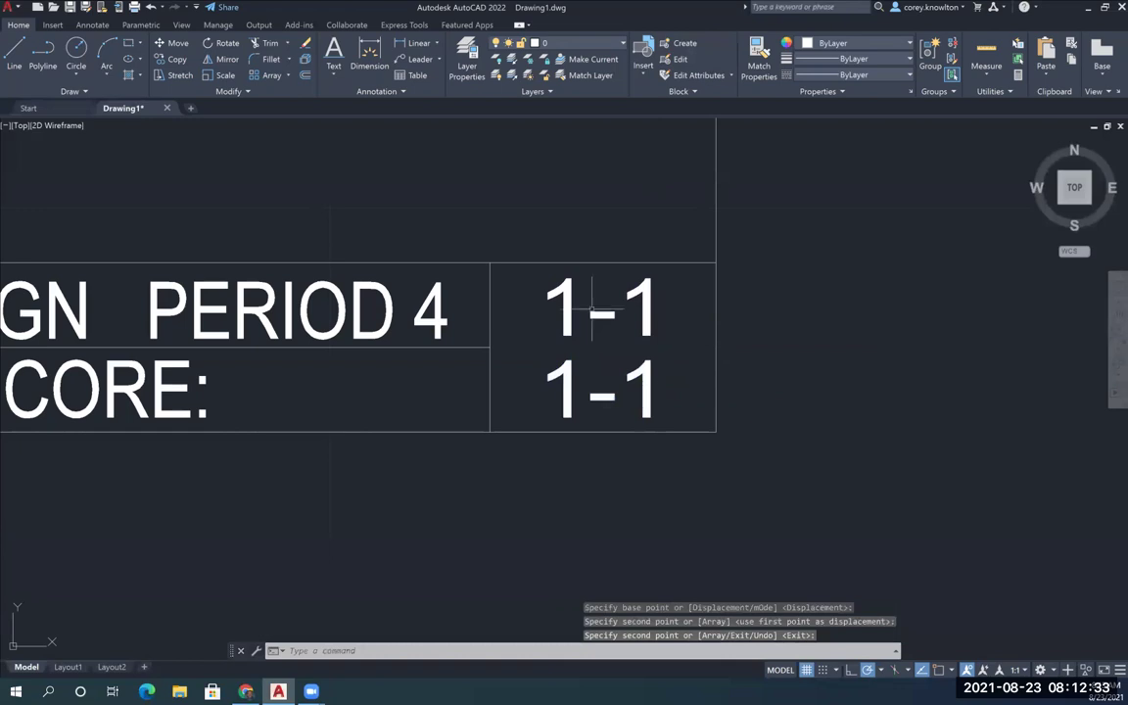
Step: Change the upper copy's text to 'DWG. #'
left_click(685, 311)
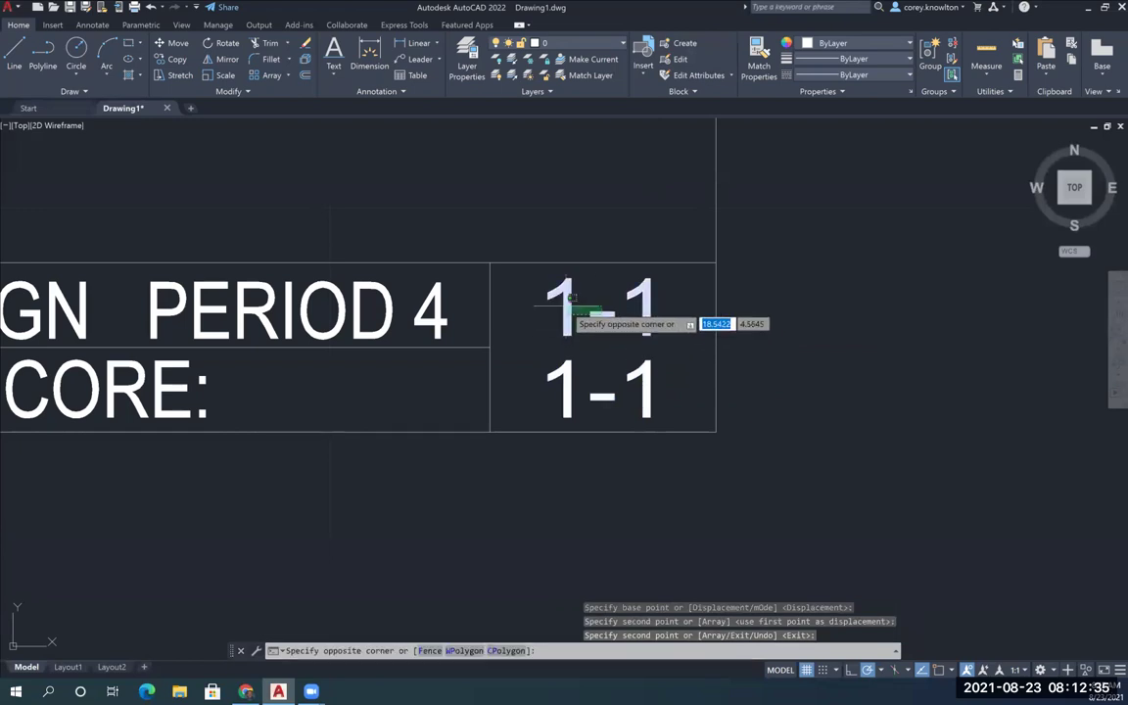
left_click(566, 304)
left_click(566, 303)
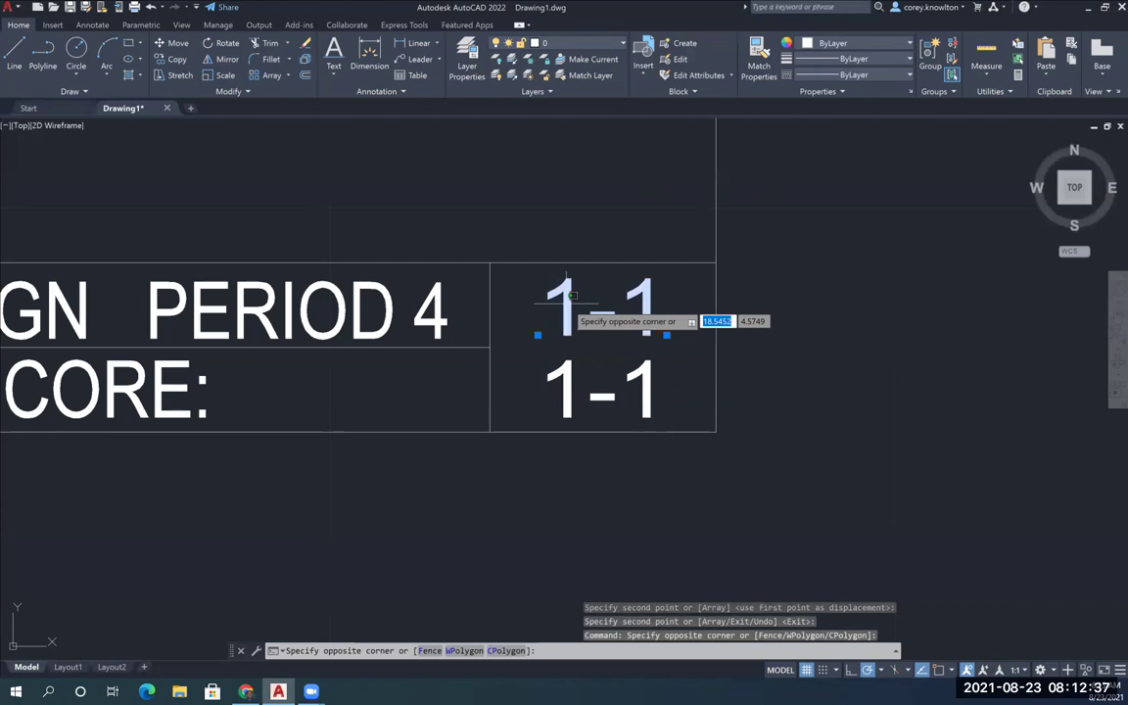
left_click(491, 284)
double_click(571, 328)
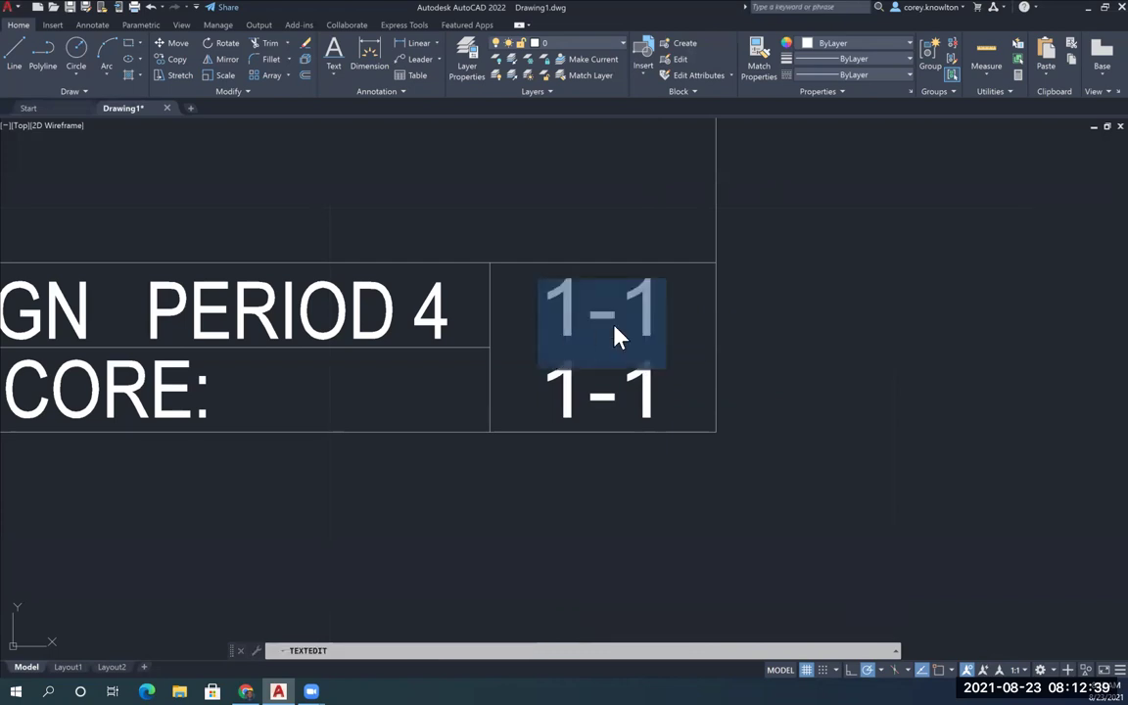
type("DW")
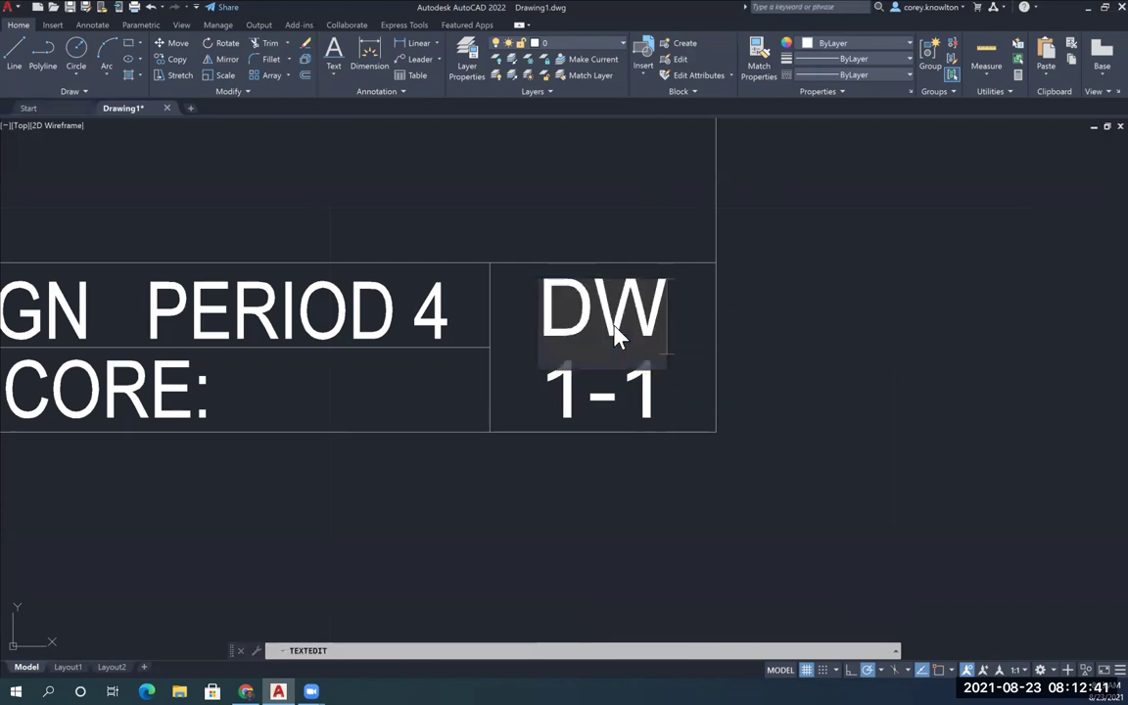
type("G.")
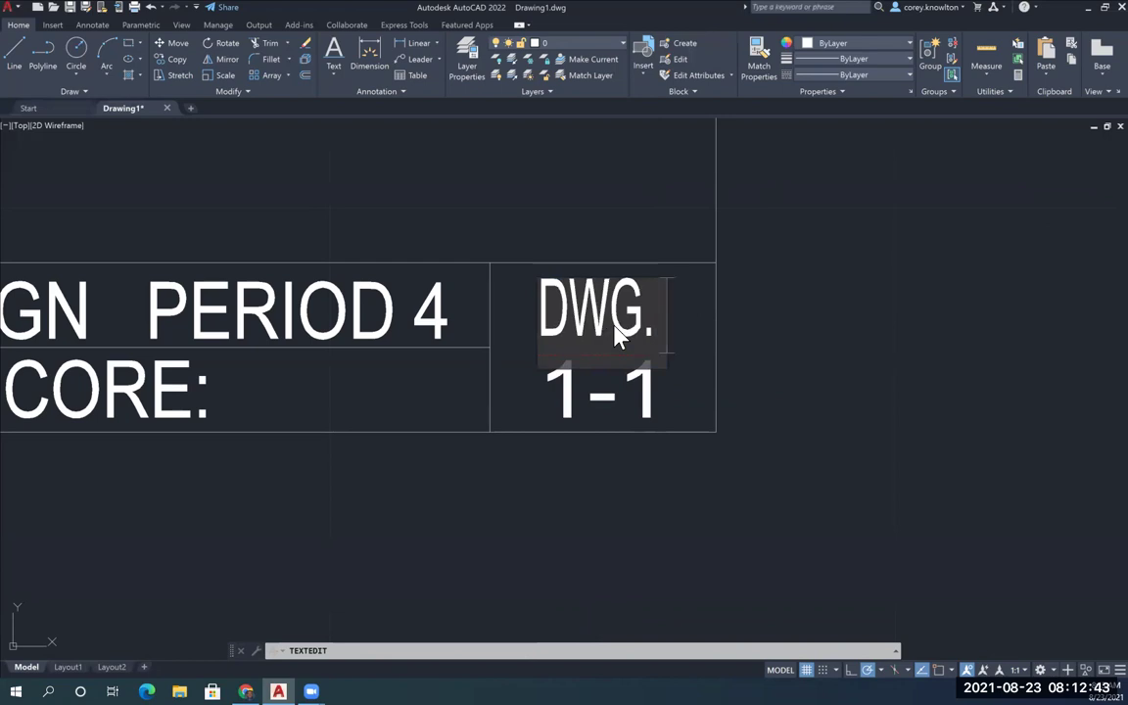
type(" #")
key("Return")
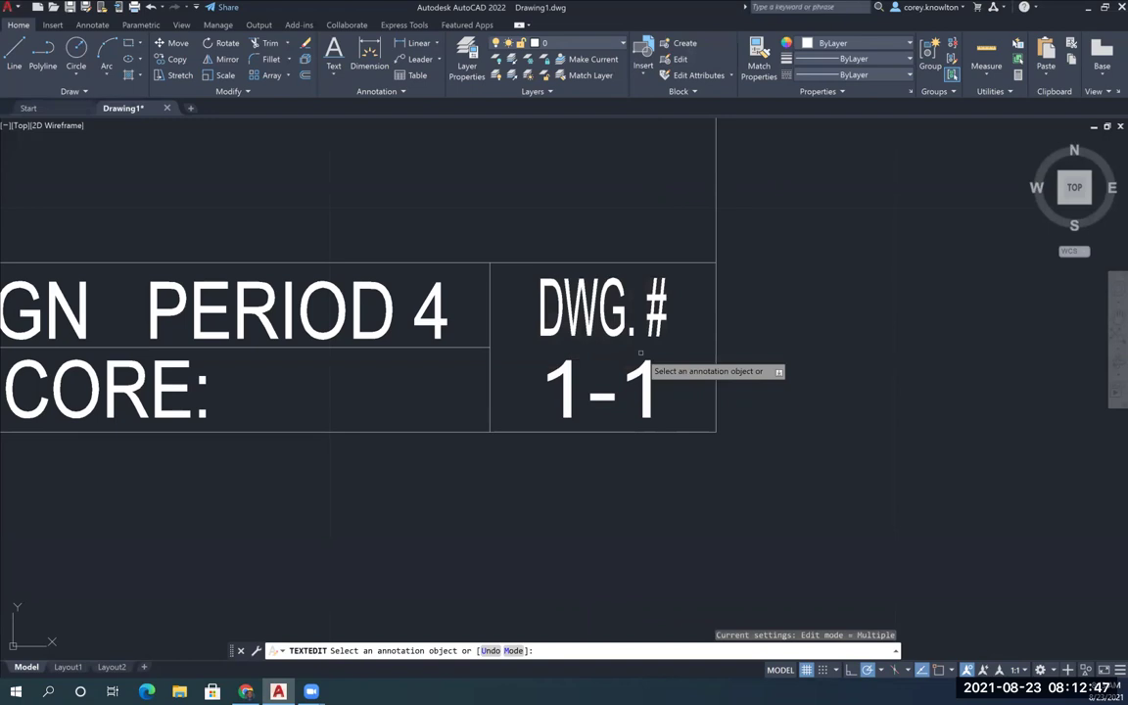
key("Return")
Step: Stretch the DWG. # label's left grip leftward to span the upper cell
left_click(664, 327)
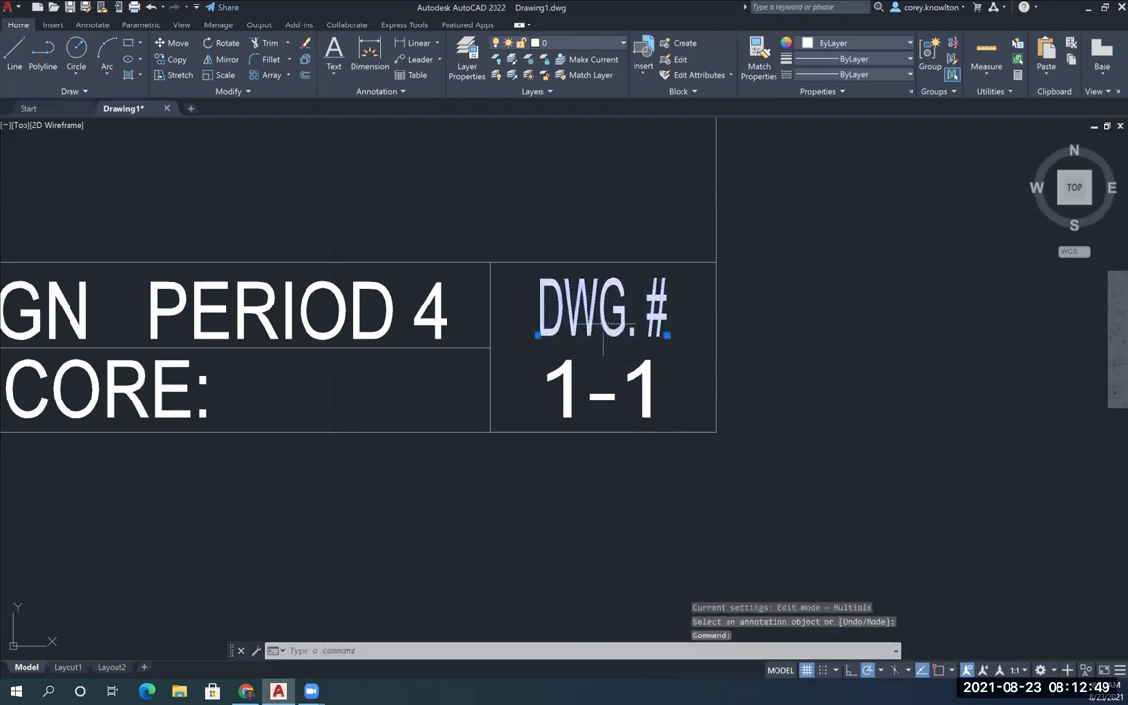
left_click(666, 335)
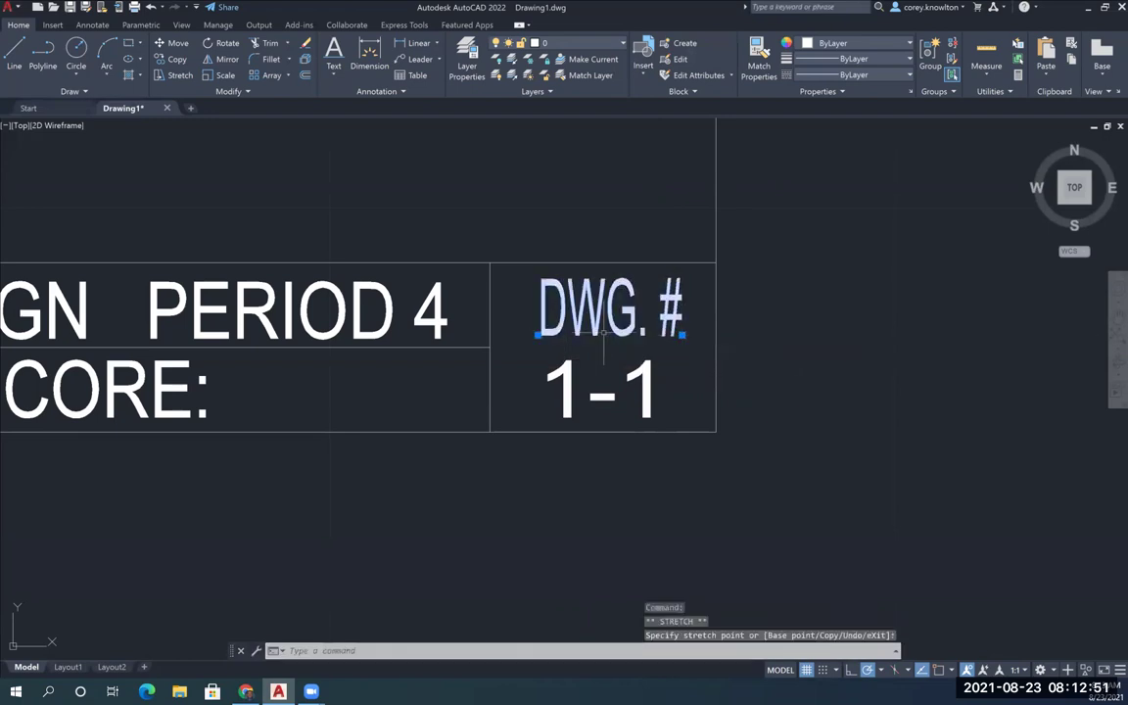
left_click(536, 336)
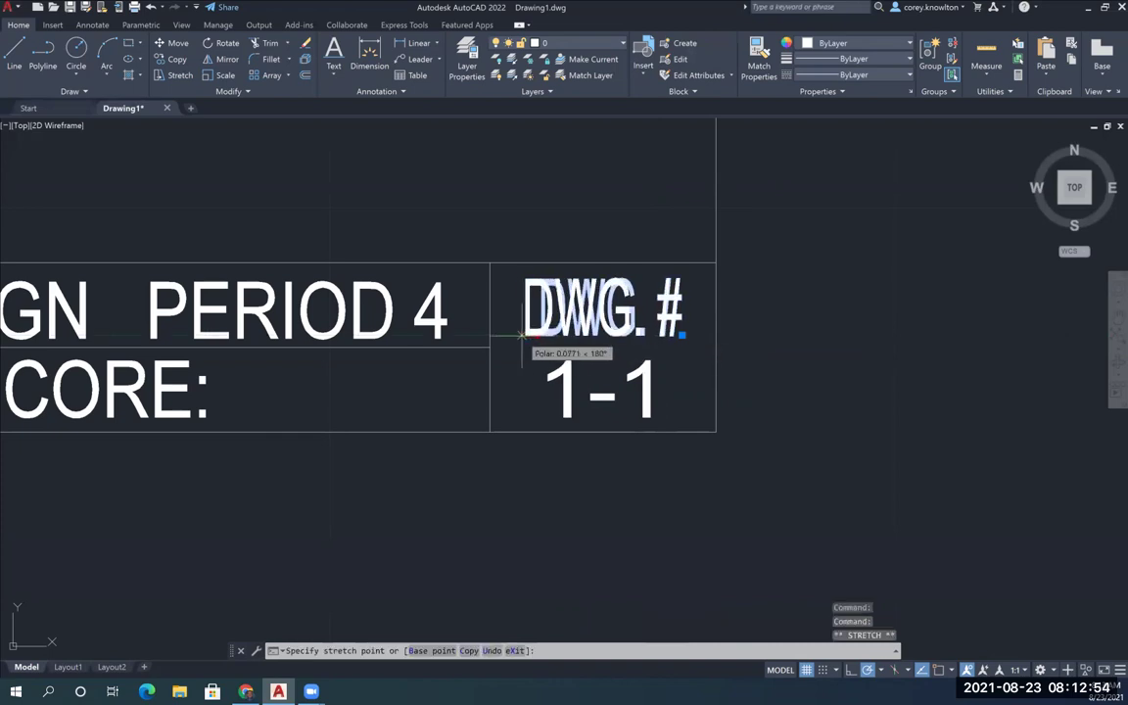
left_click(513, 335)
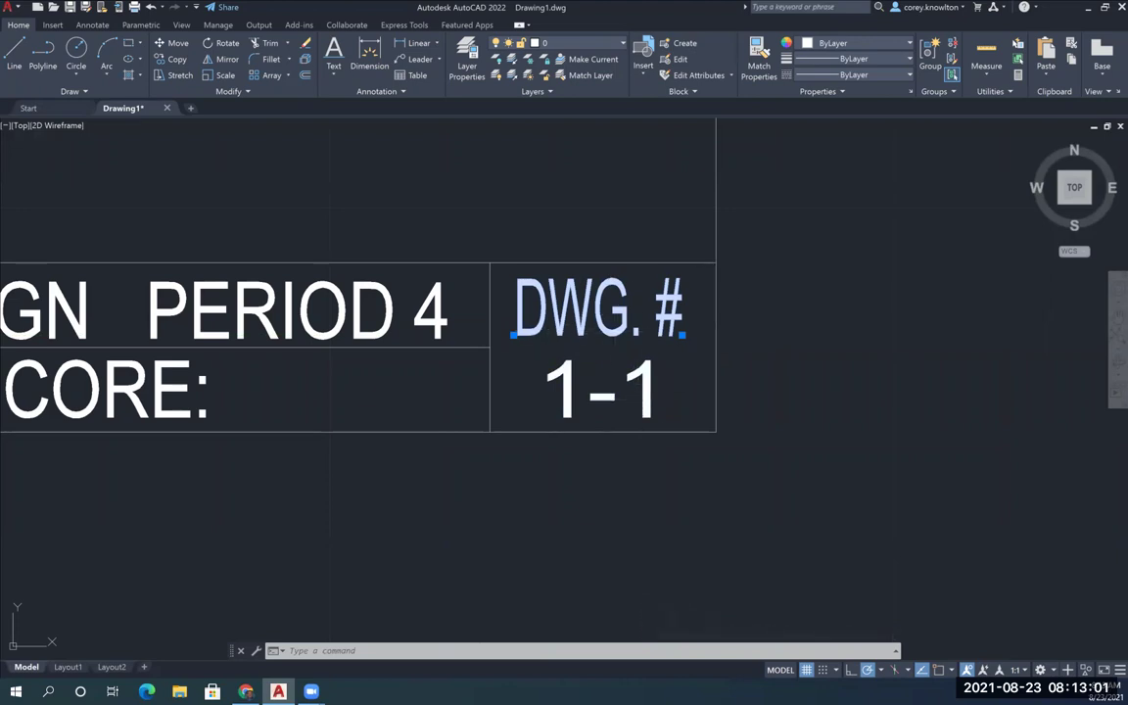
Step: Clear the selection, then zoom and pan until the whole 12 × 9 sheet is centred
key("Escape")
scroll(620, 335, "down", 5)
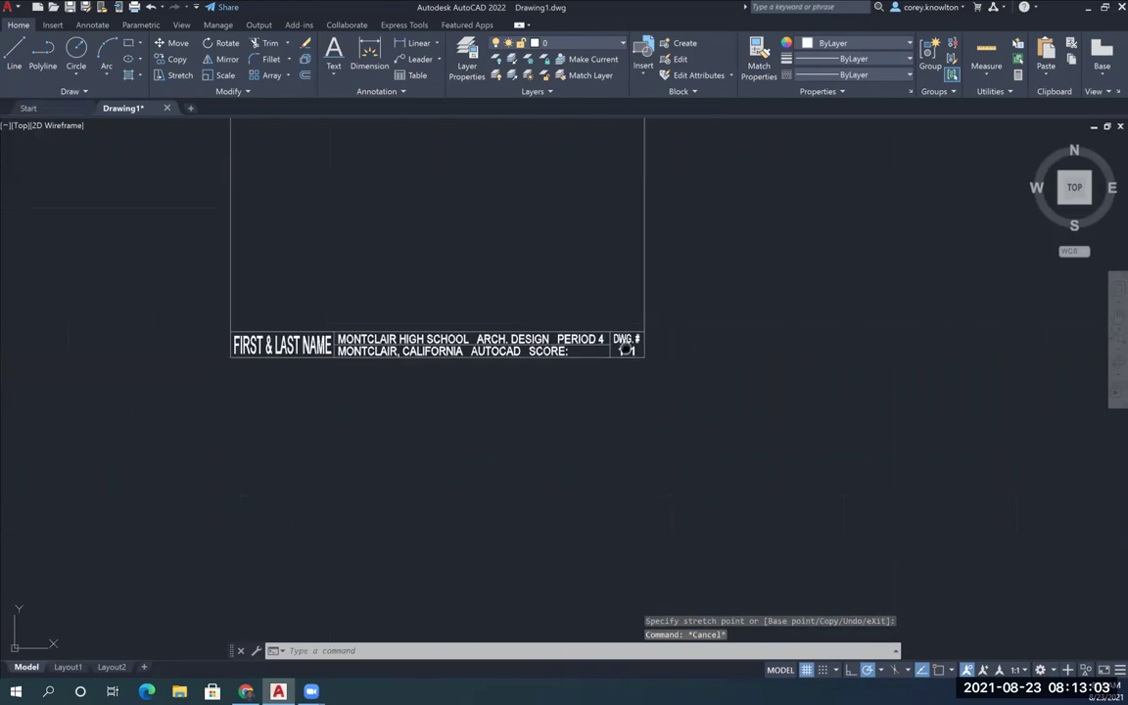
middle_click_drag(625, 348, 708, 458)
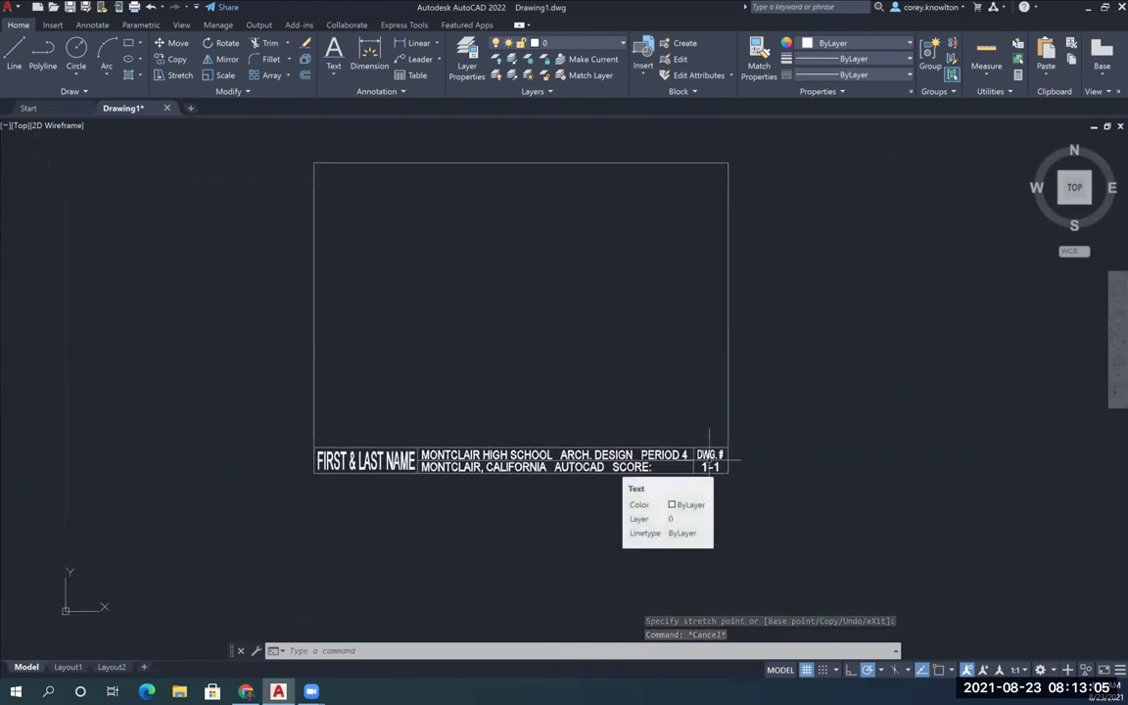
scroll(649, 433, "up", 2)
mouse_move(649, 432)
middle_mouse_down()
mouse_move(702, 498)
mouse_move(760, 533)
mouse_move(747, 563)
mouse_move(705, 514)
middle_mouse_up()
scroll(718, 541, "down", 2)
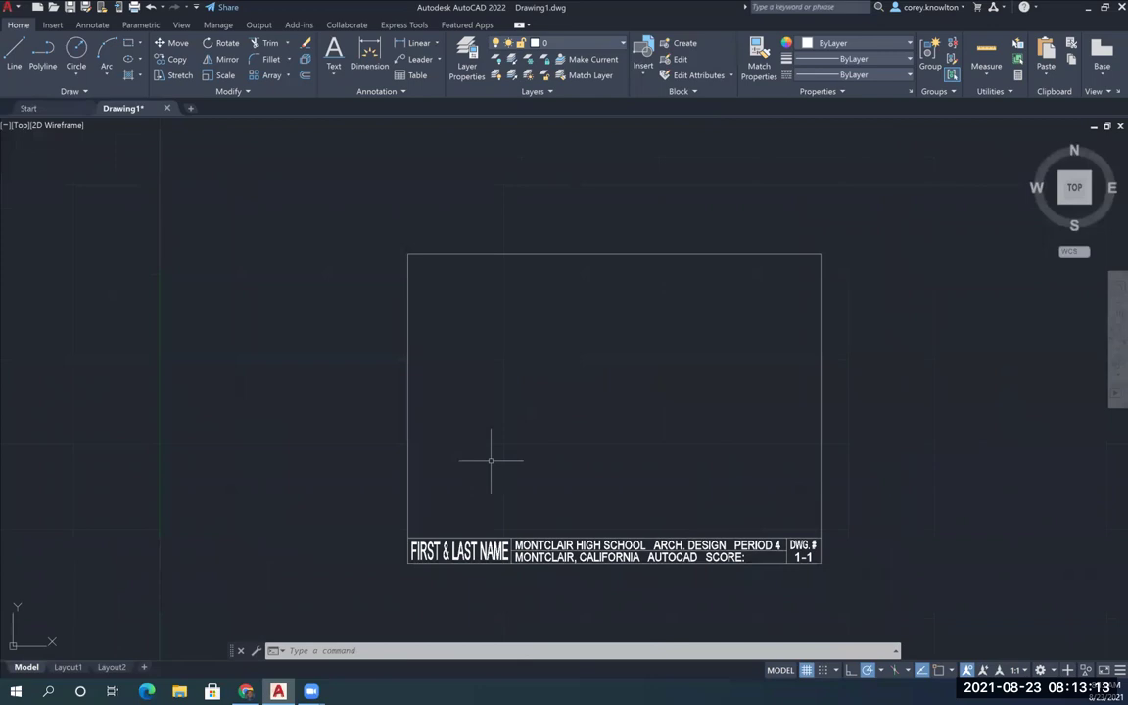